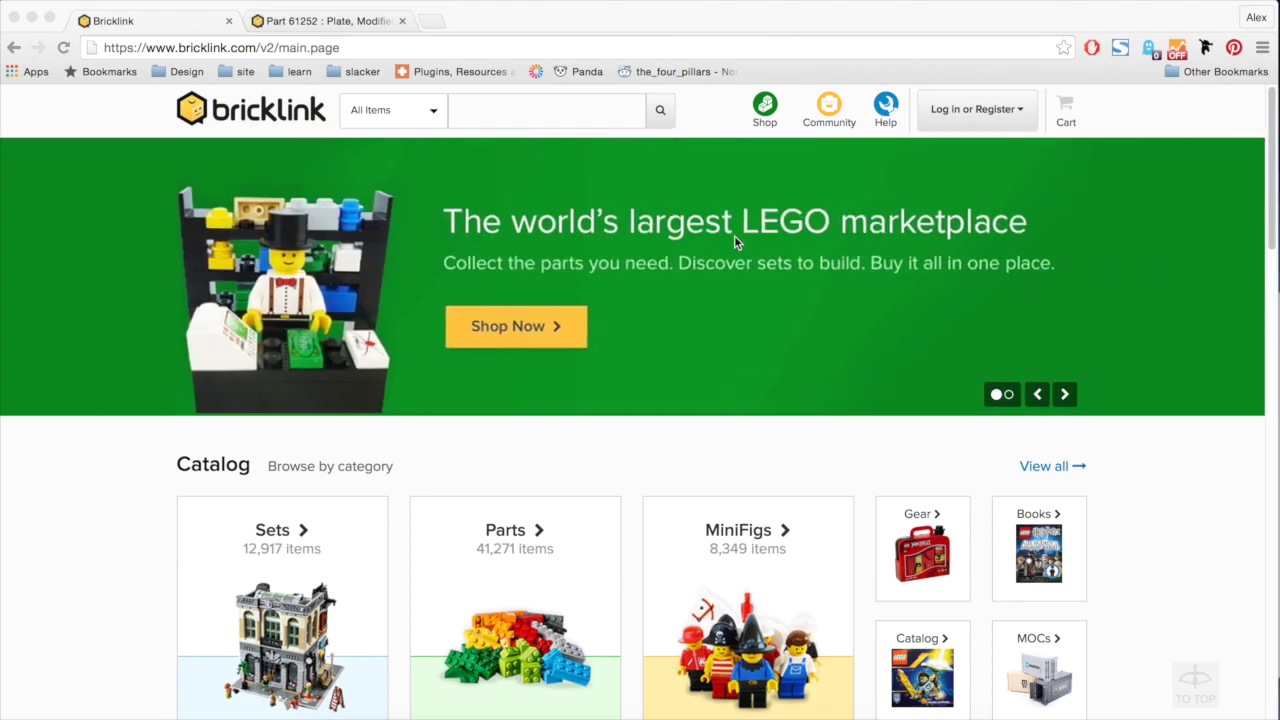
Step: Log in to the BrickLink account with the account username and password
left_click(1024, 113)
left_click(1024, 113)
left_click(908, 181)
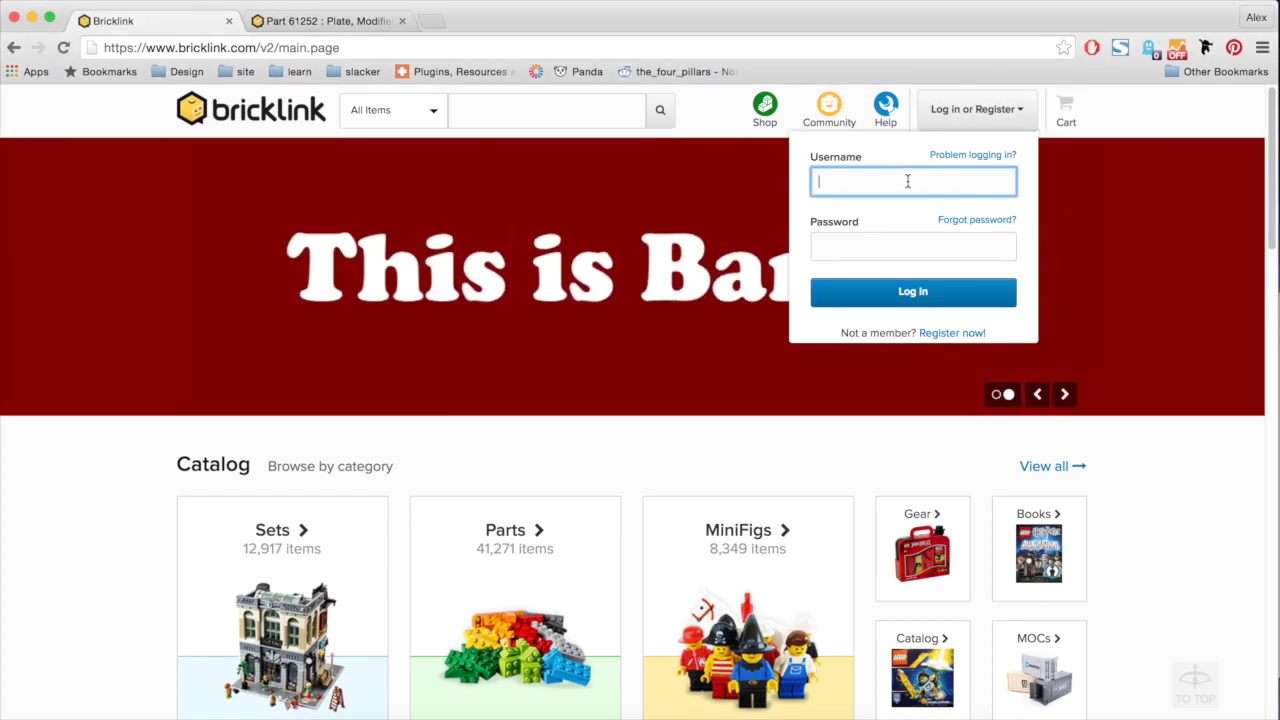
type("alxndr")
key("Tab")
type("•••••")
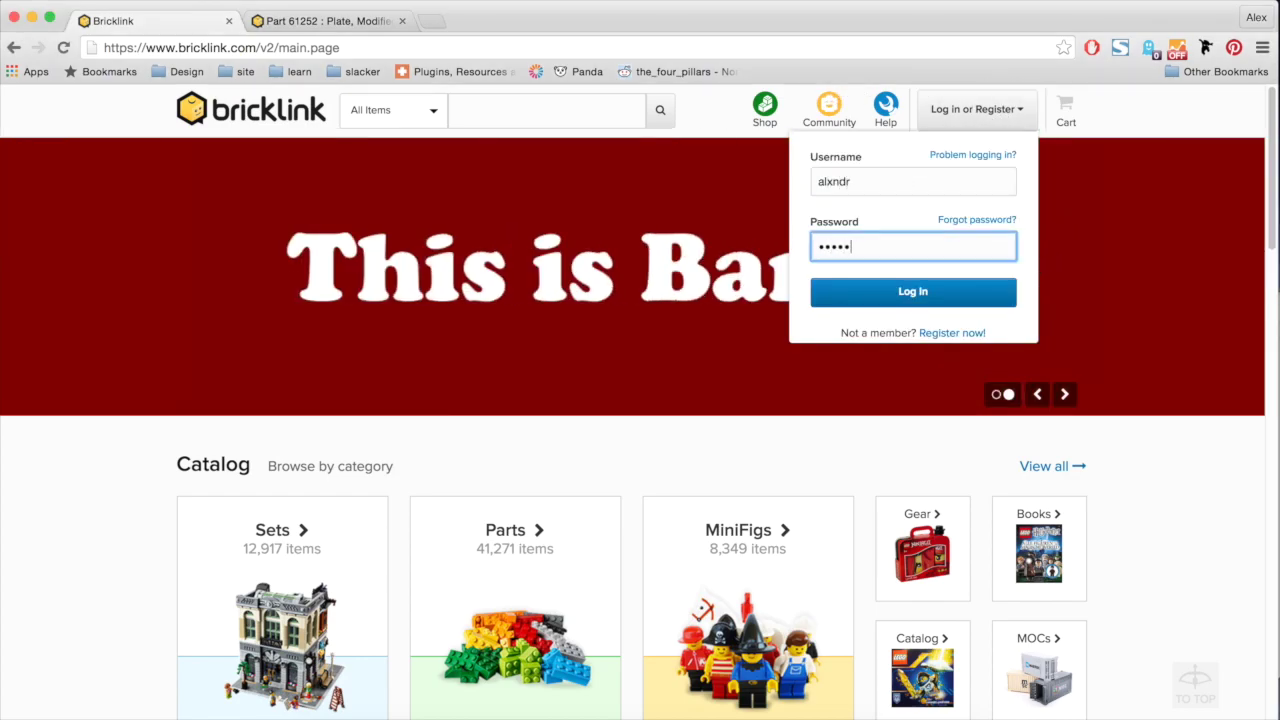
type("••••")
key("Return")
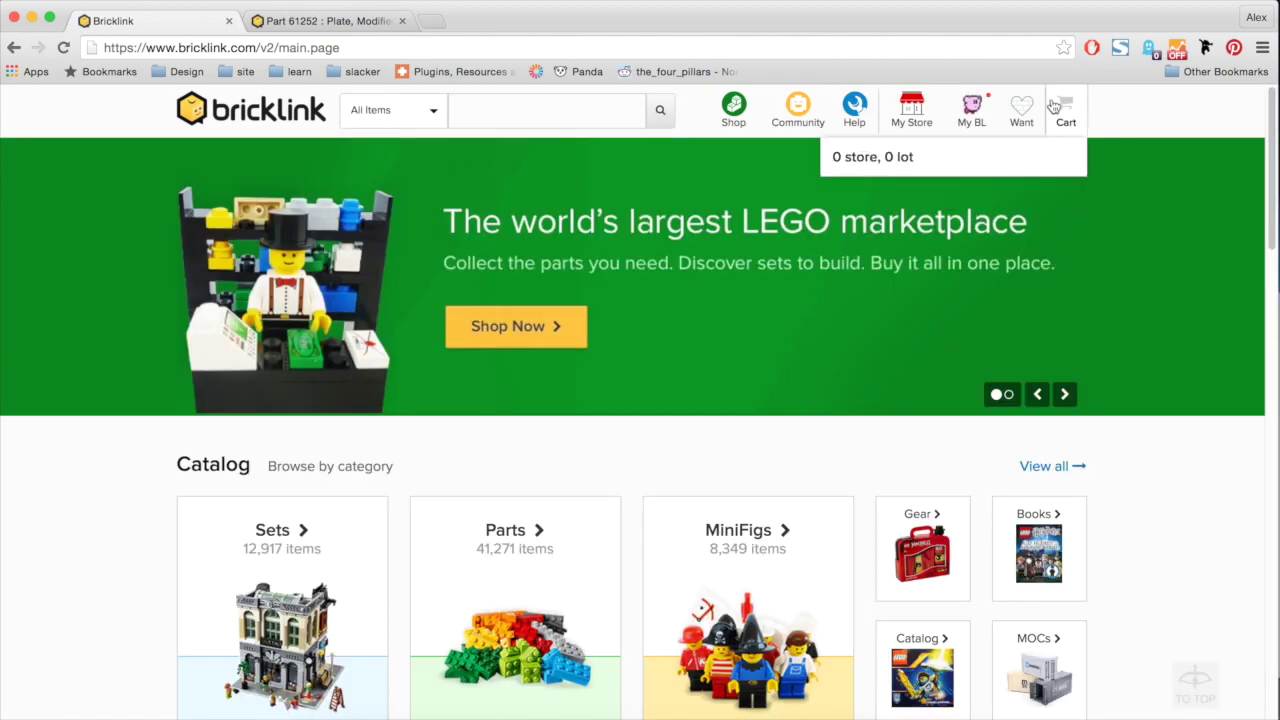
Step: Open the Wanted Lists overview and look through the existing lists
mouse_move(1021, 108)
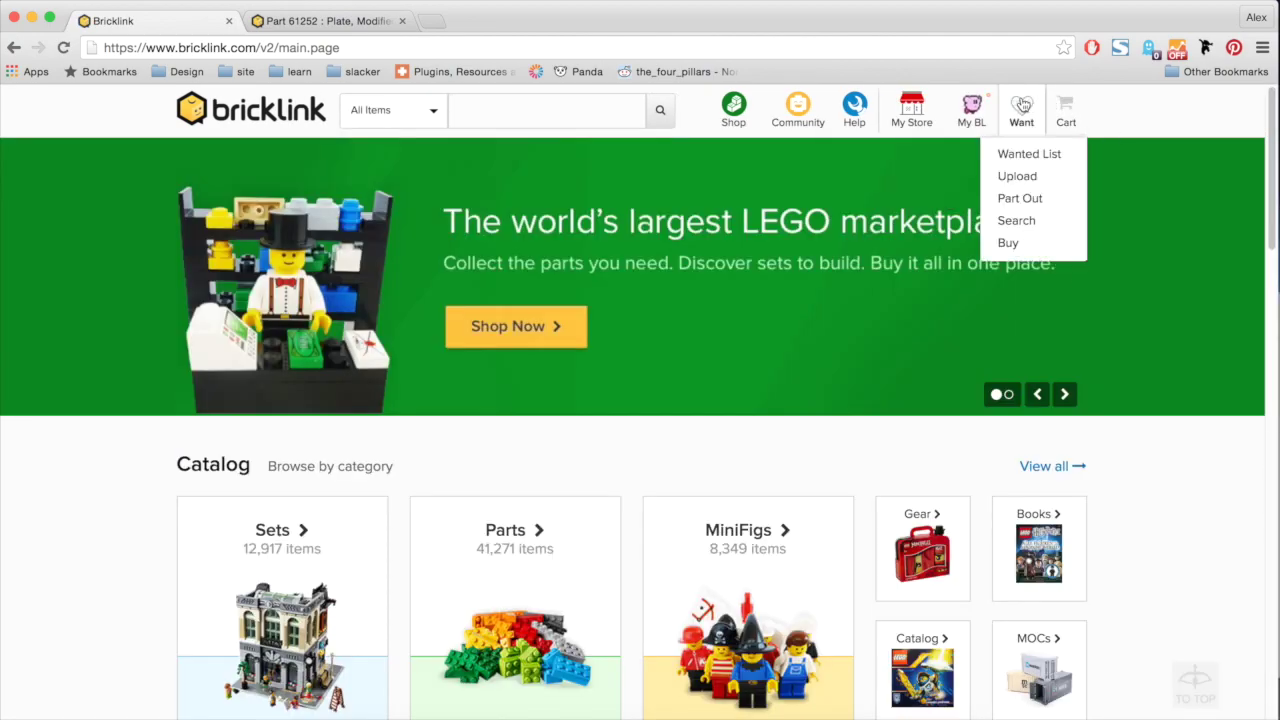
left_click(1024, 157)
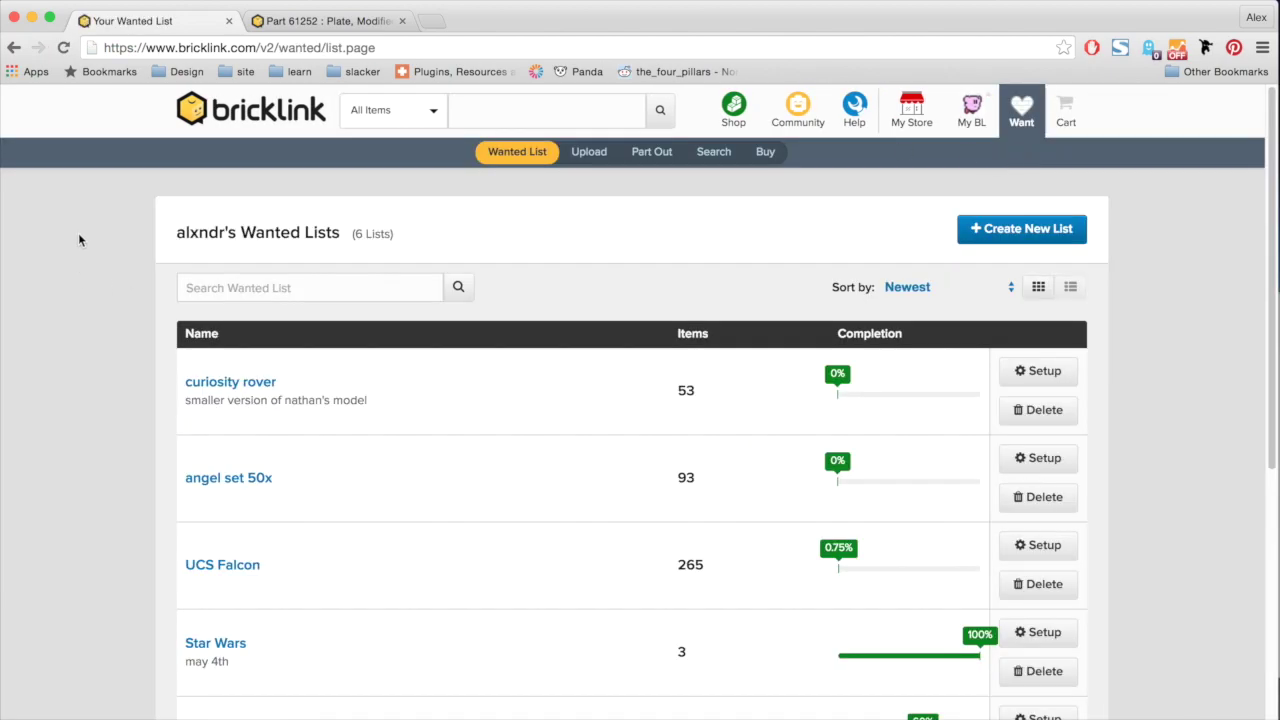
scroll(80, 238, "down", 3)
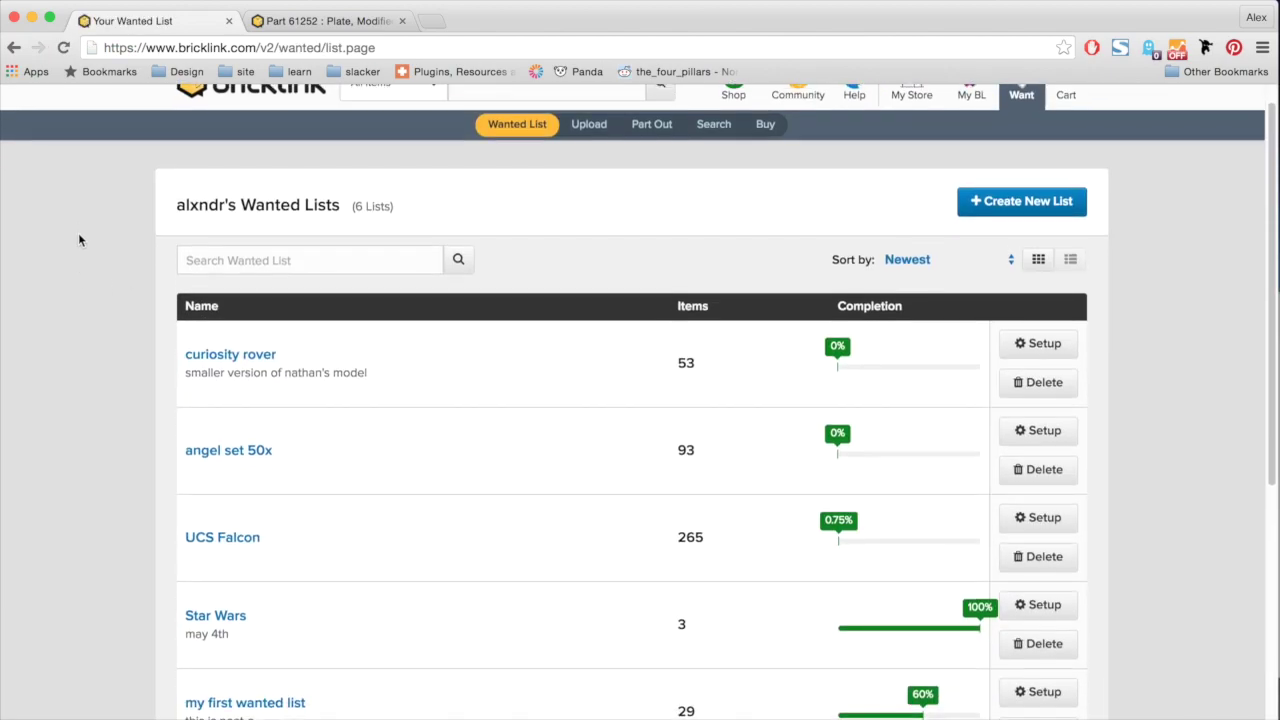
scroll(79, 239, "down", 2)
scroll(79, 239, "up", 5)
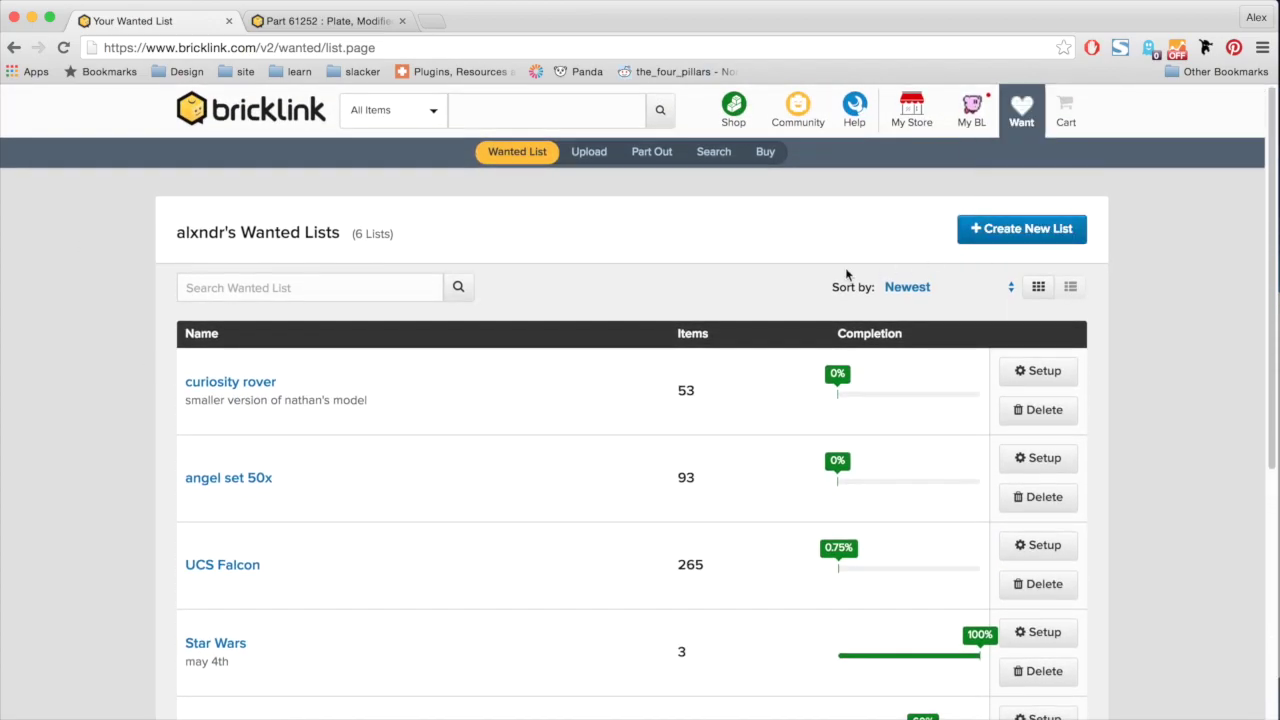
Step: Create a wanted list named "Warp Wing" with the description "recreate my favorite set!"
left_click(997, 232)
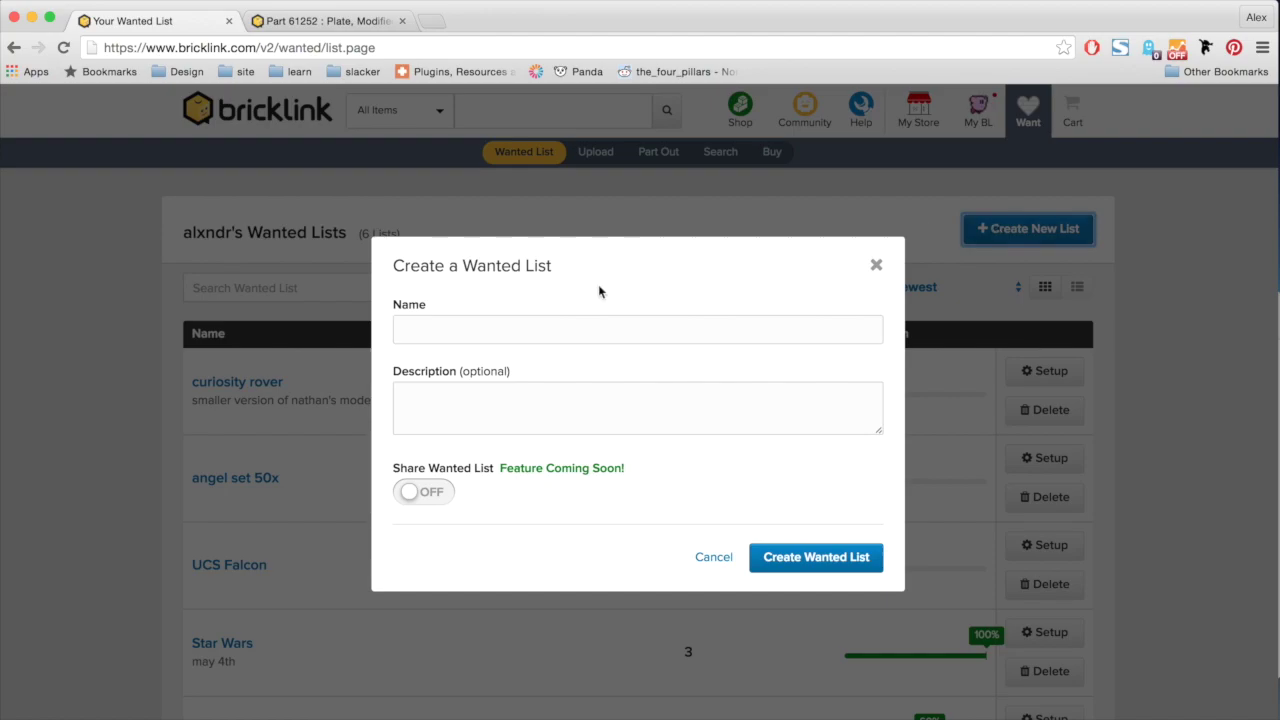
left_click(458, 335)
type("W")
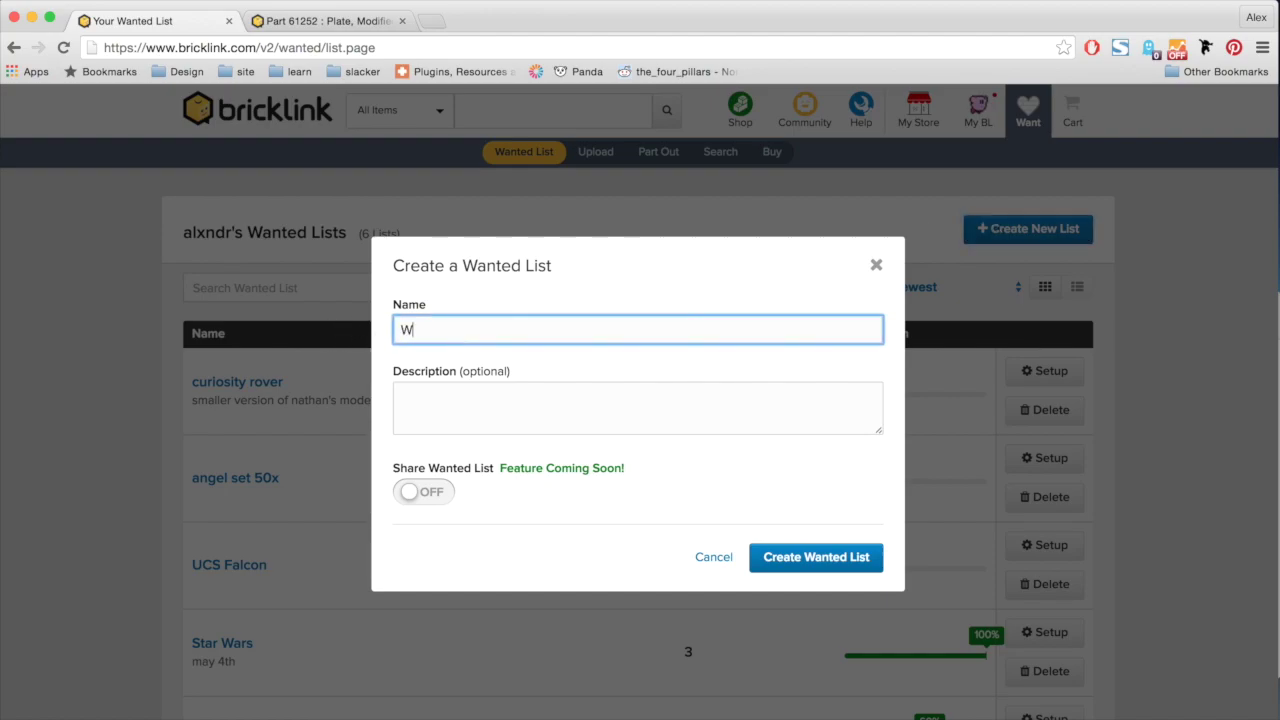
type("arp Wing")
left_click(458, 396)
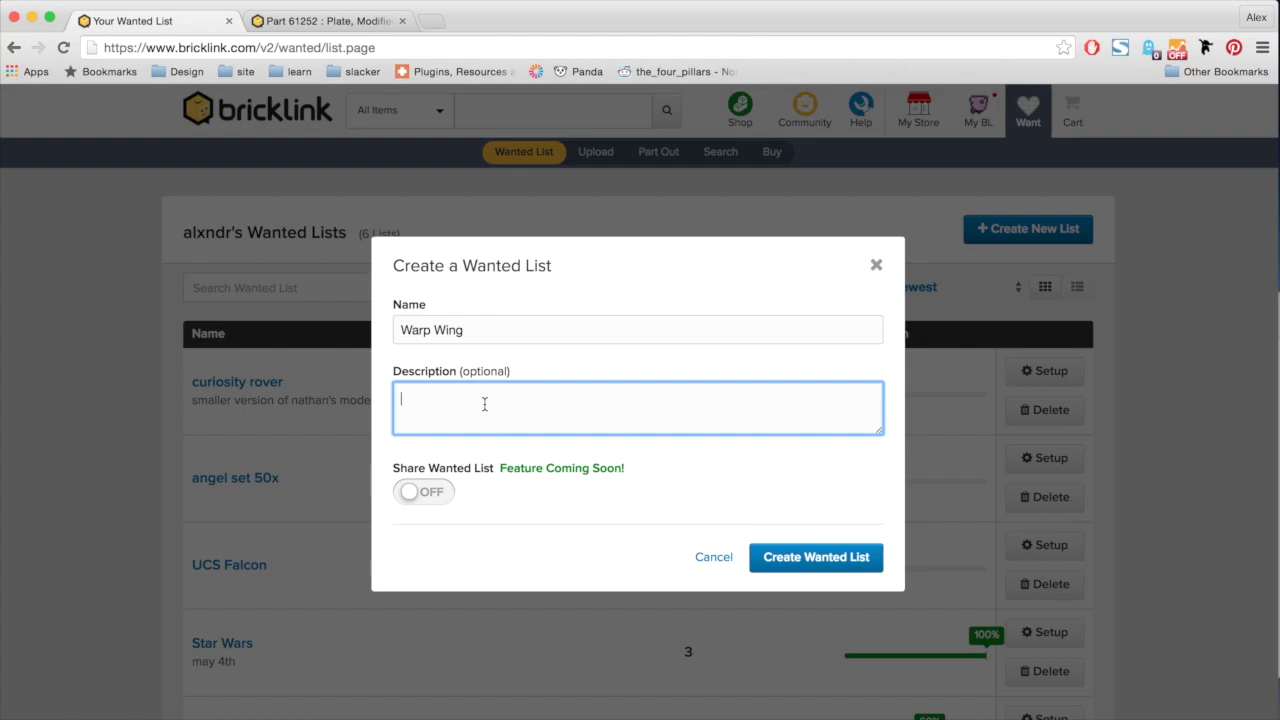
type("recreate my favorite set!")
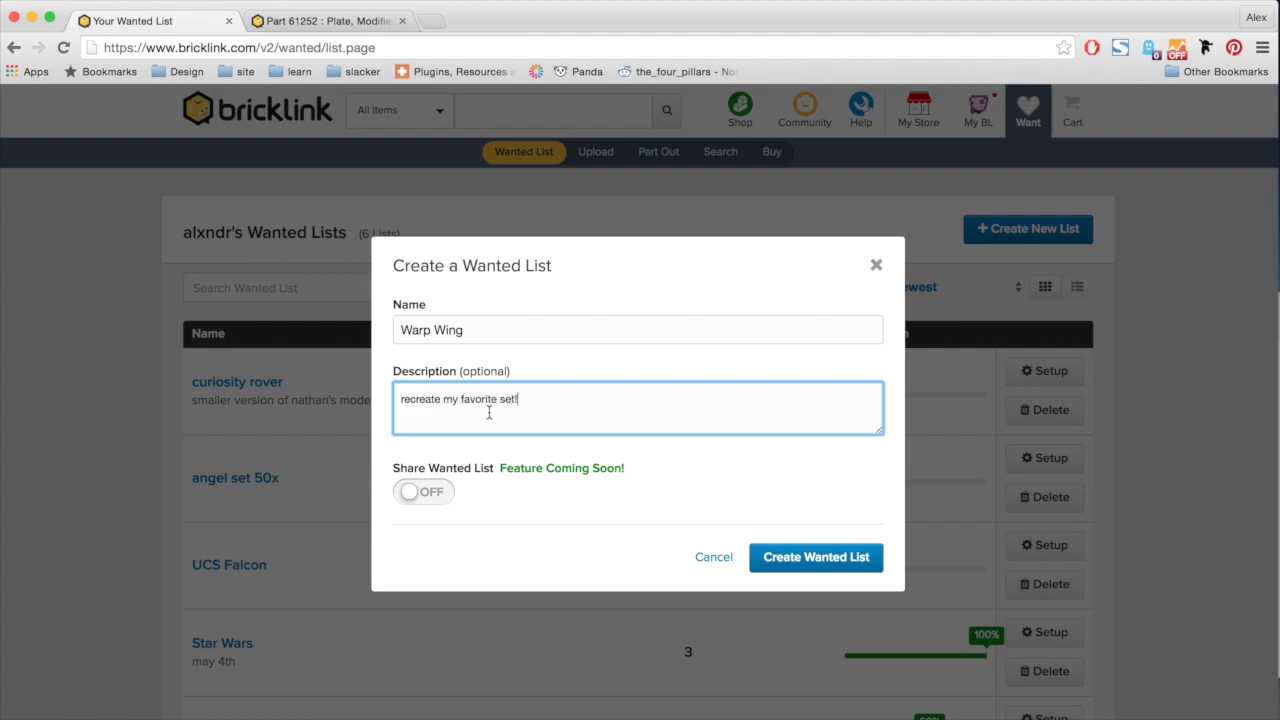
left_click(803, 557)
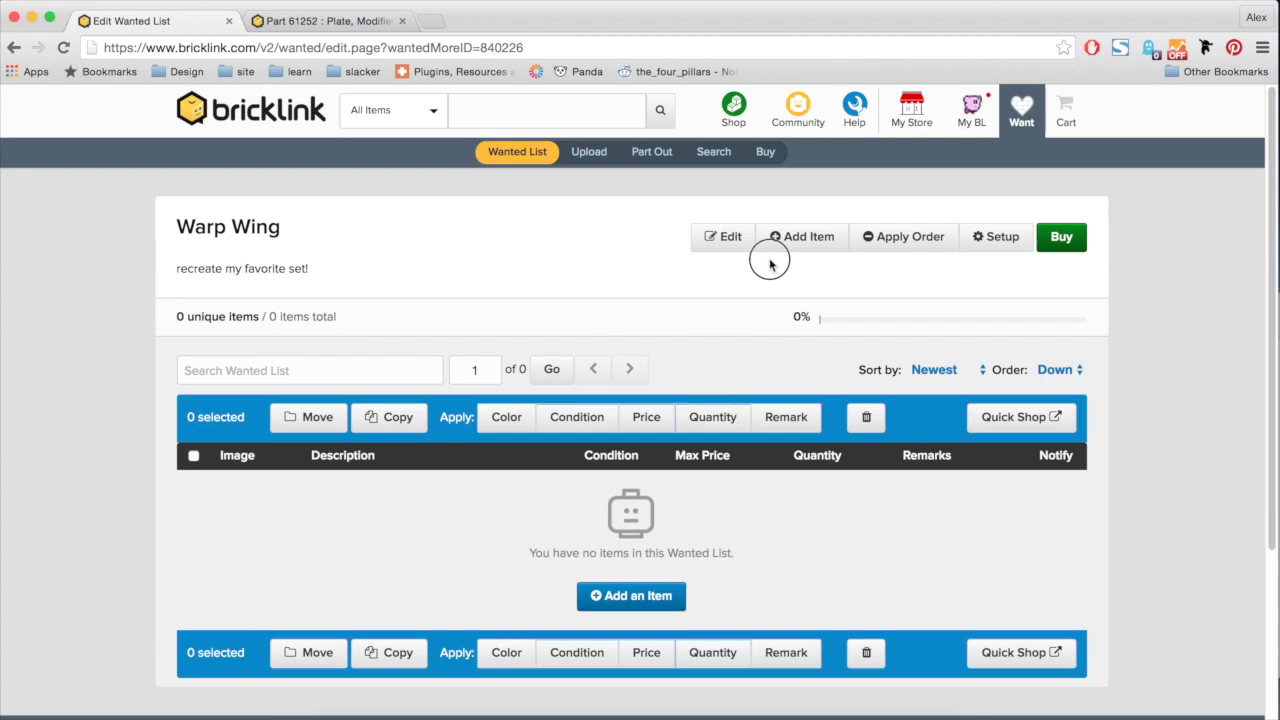
Step: Start adding an item to Warp Wing, picking part 4070, Brick, Modified 1 x 1 with Headlight, from the Brick, Modified category
left_click(792, 238)
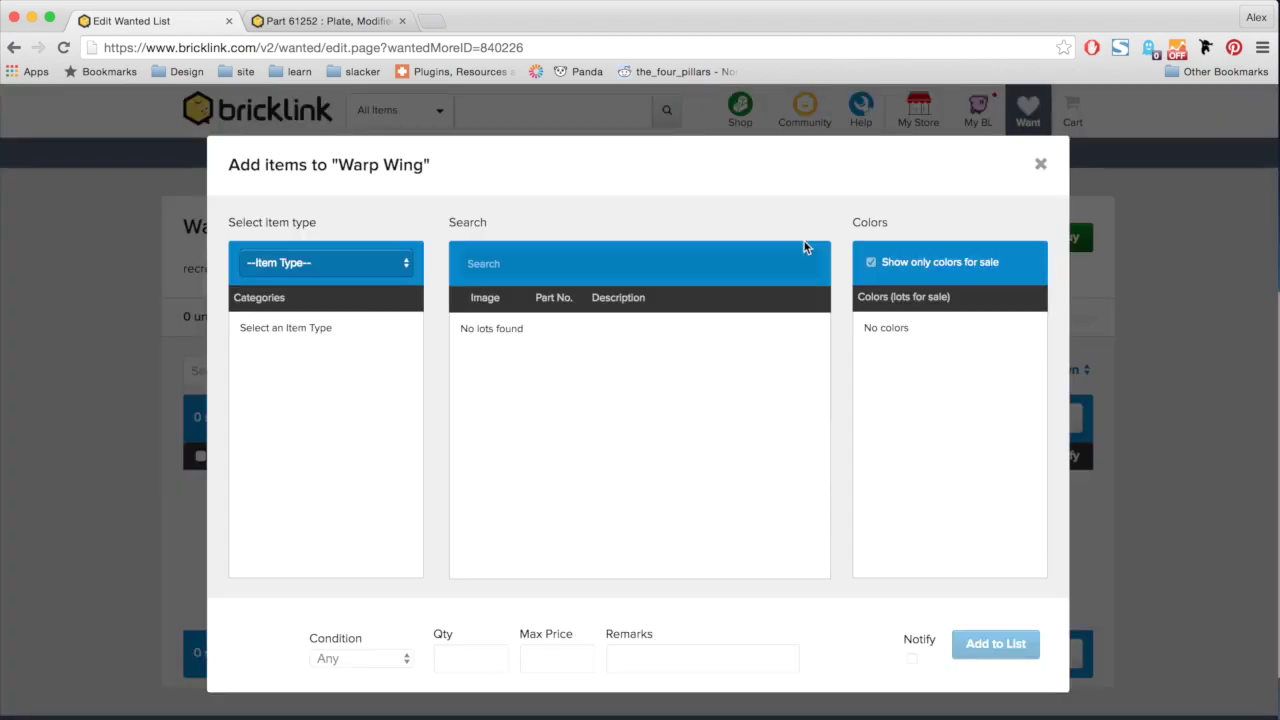
left_click(270, 272)
left_click(260, 292)
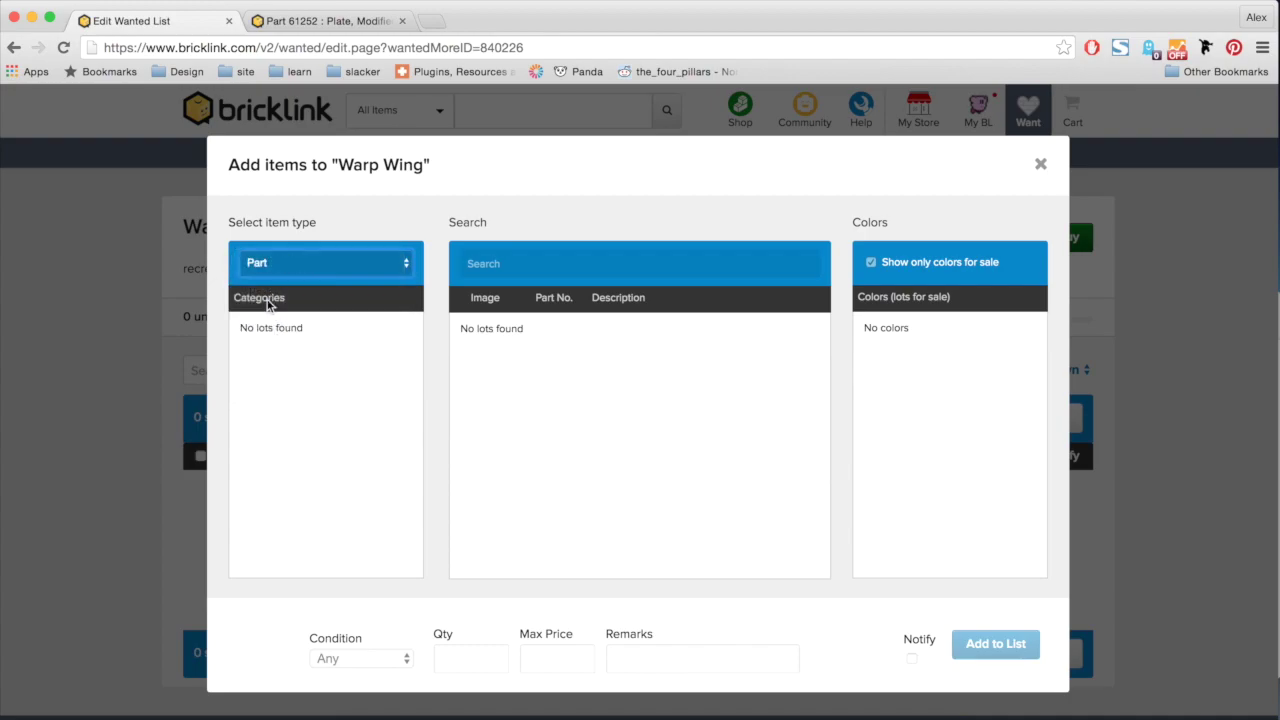
scroll(340, 446, "down", 2)
scroll(340, 446, "down", 5)
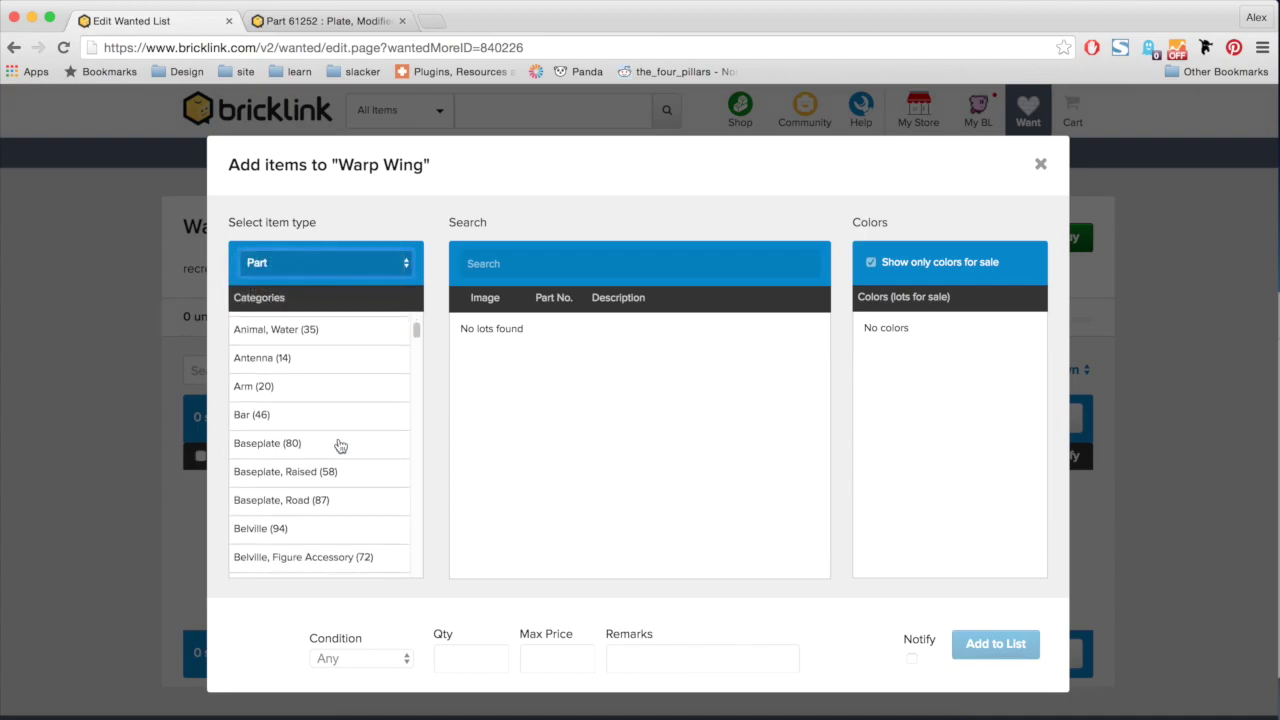
scroll(340, 446, "up", 3)
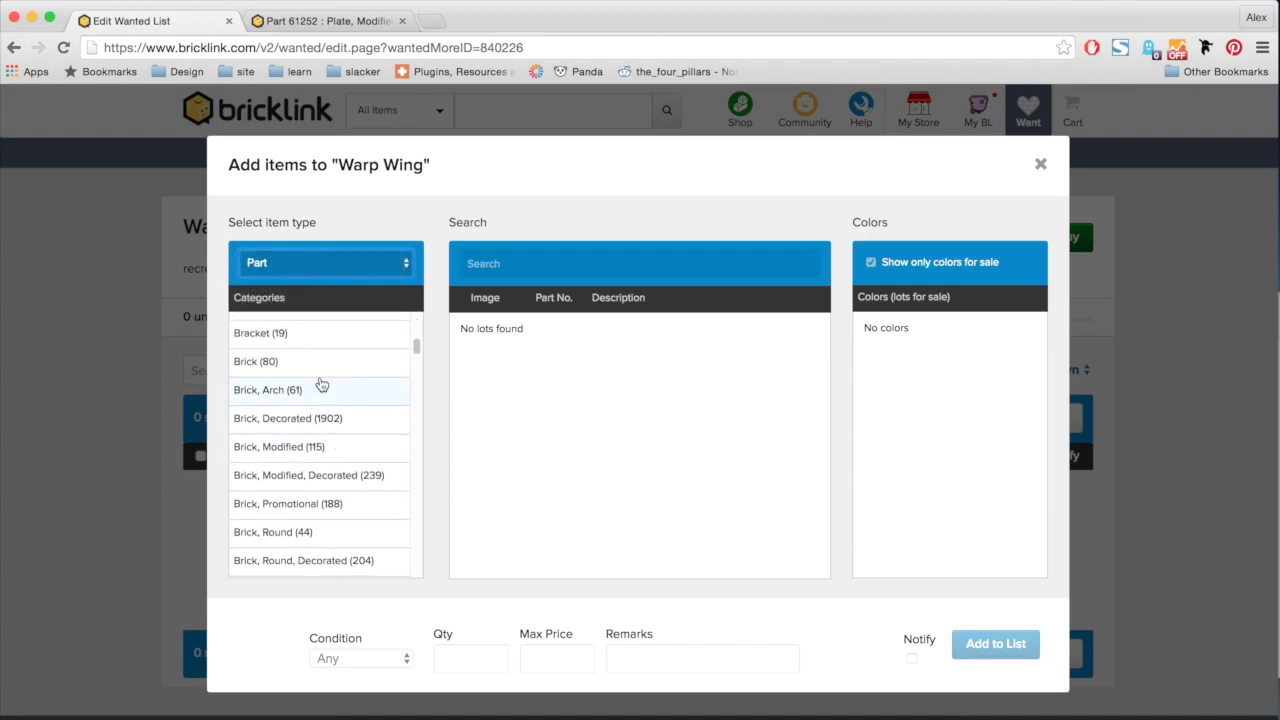
left_click(300, 450)
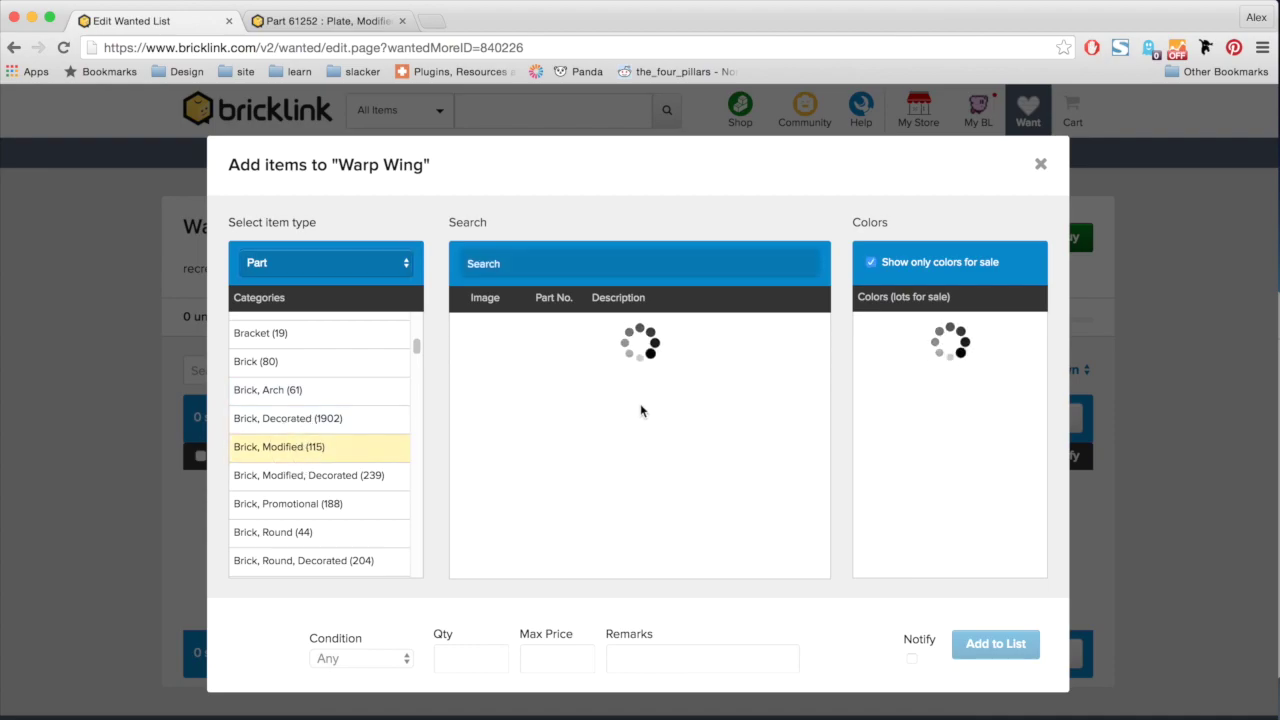
scroll(640, 403, "down", 2)
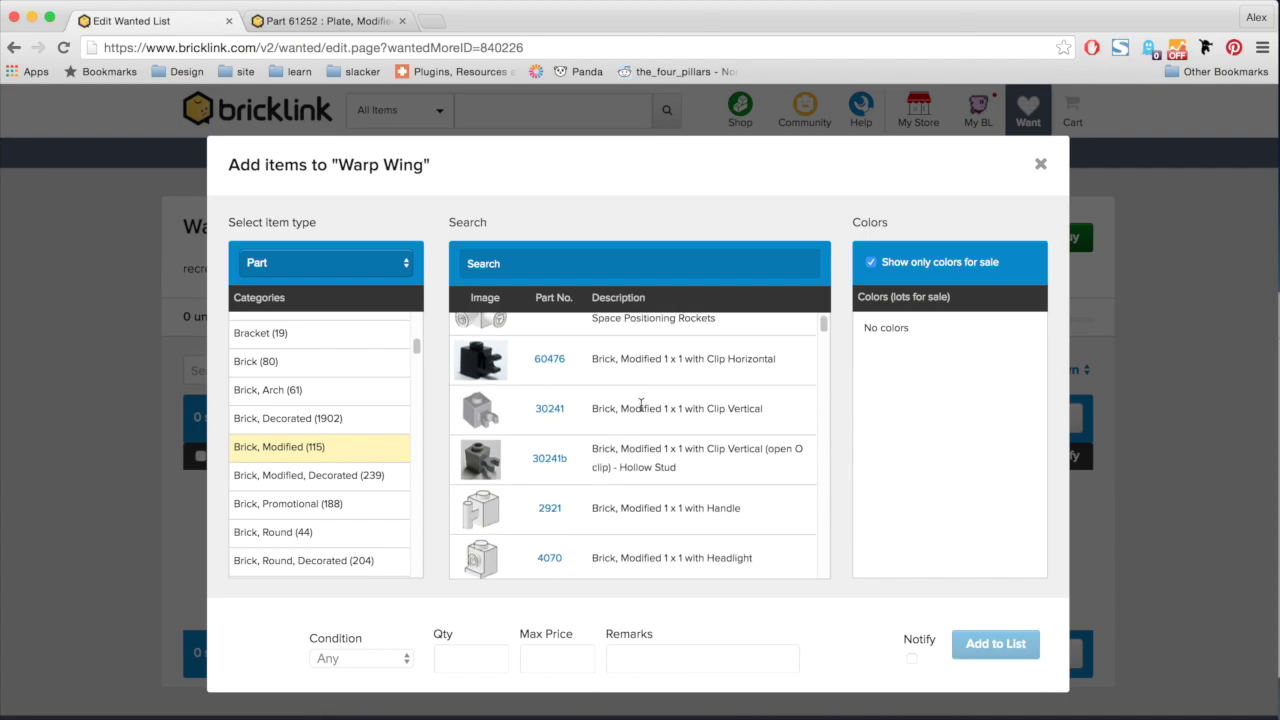
left_click(642, 485)
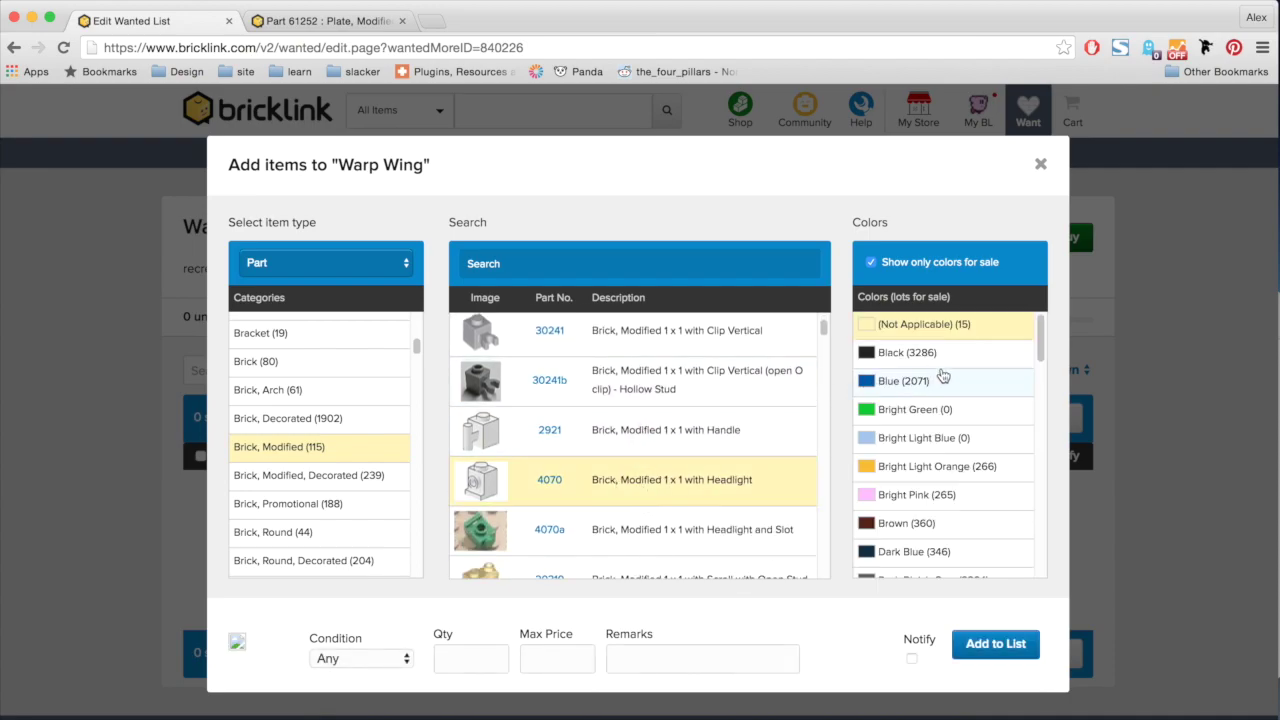
Step: Choose Black for the headlight brick, set the quantity to 10 and add it to the list, leaving the add-items dialog
scroll(940, 440, "down", 3)
scroll(940, 440, "up", 3)
left_click(910, 352)
left_click(475, 656)
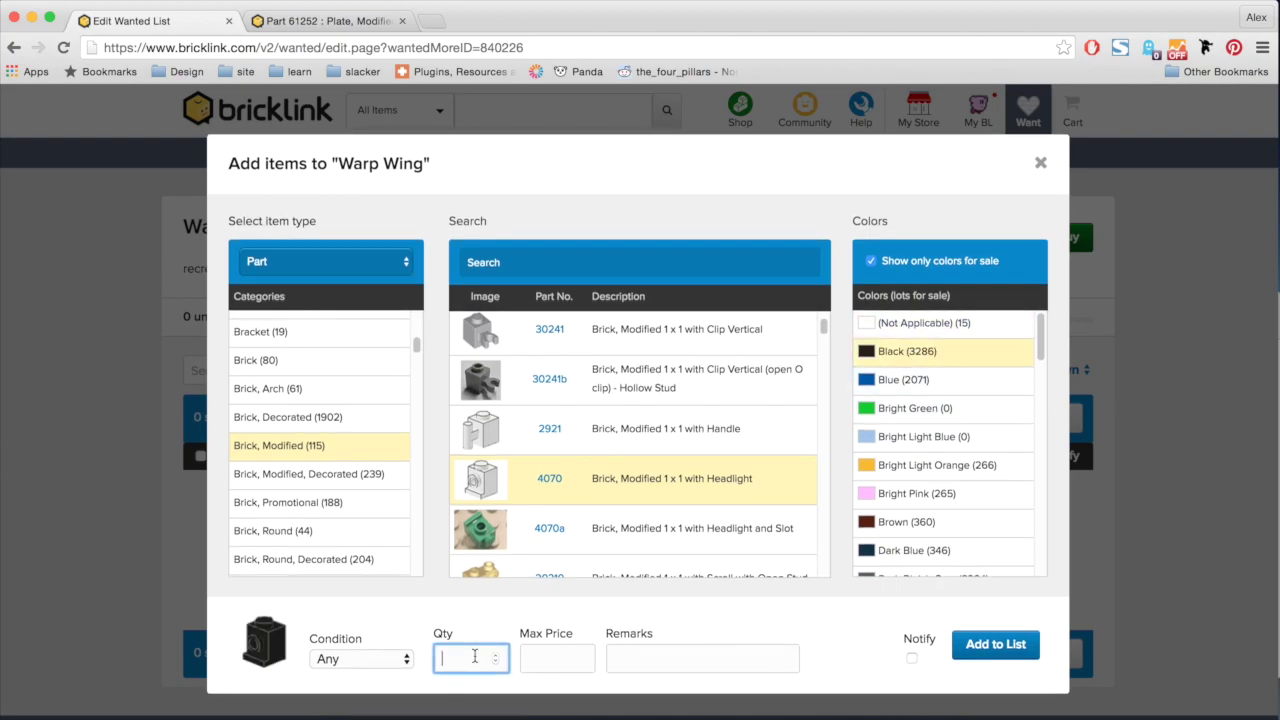
type("10")
left_click(995, 644)
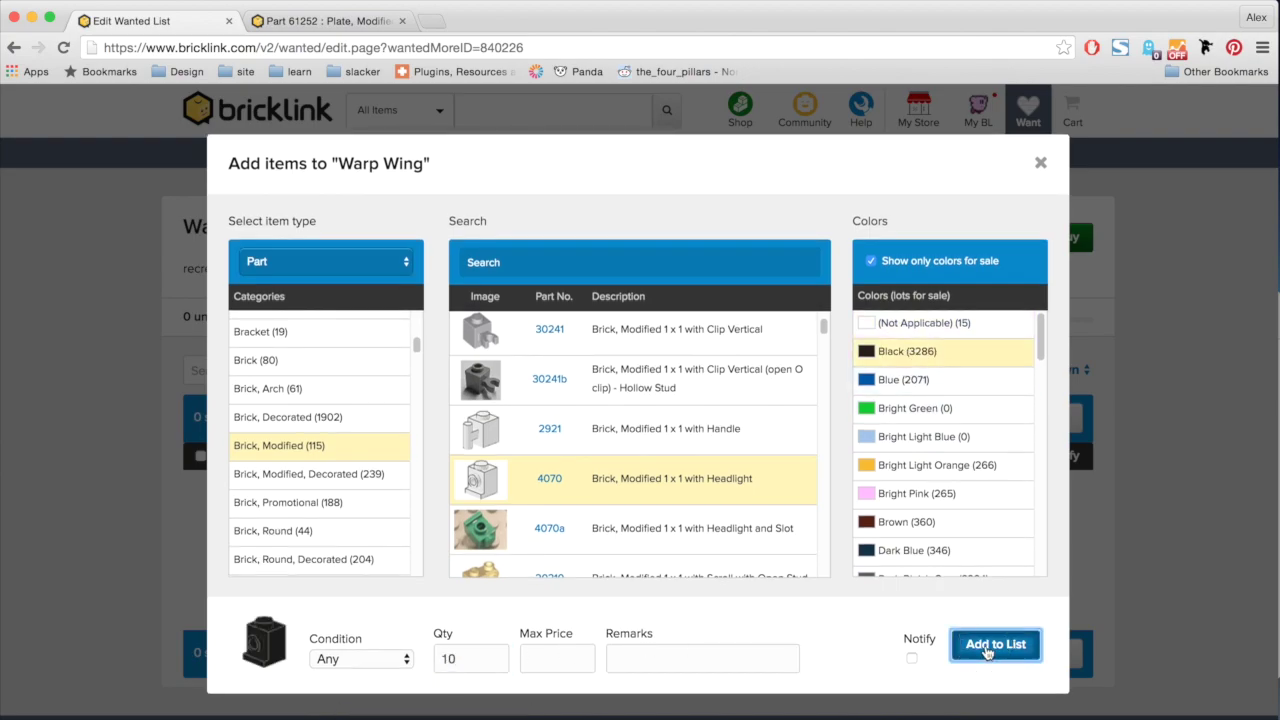
left_click(1200, 462)
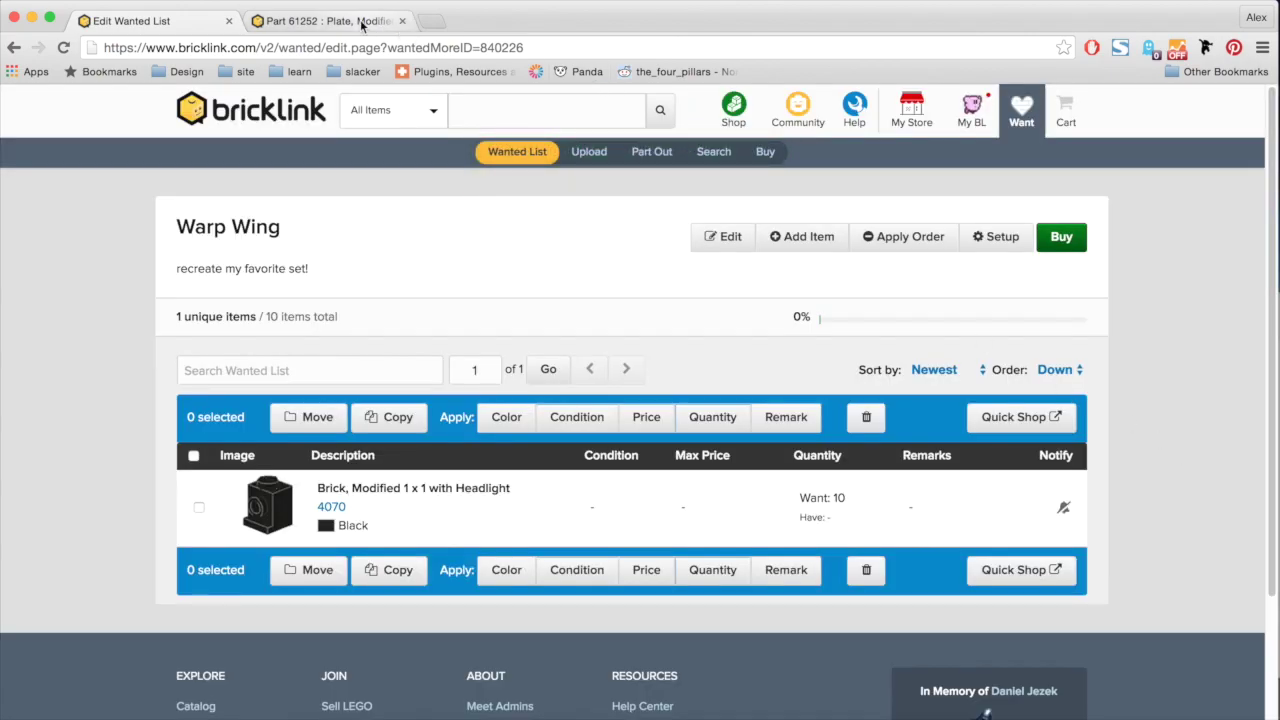
Step: Add 20 Light Bluish Gray clip plates from the part 61252 catalog page to Warp Wing, and reload that wanted list
left_click(365, 21)
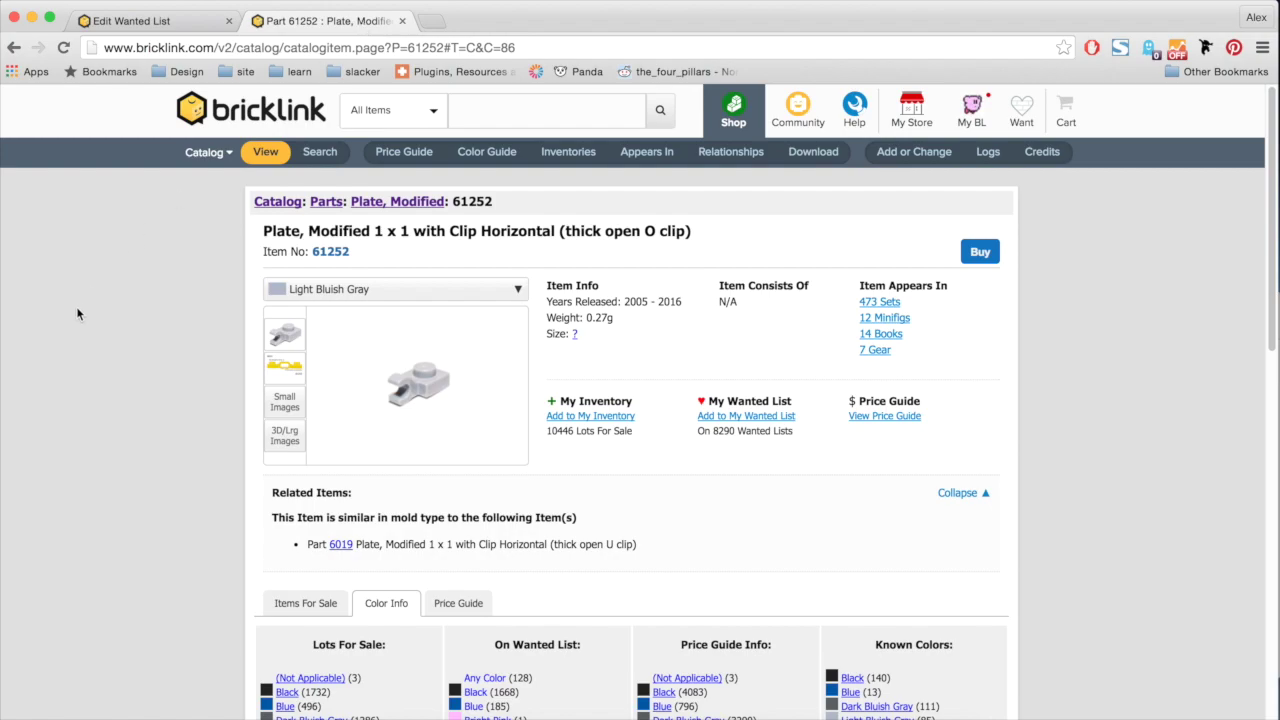
left_click(773, 418)
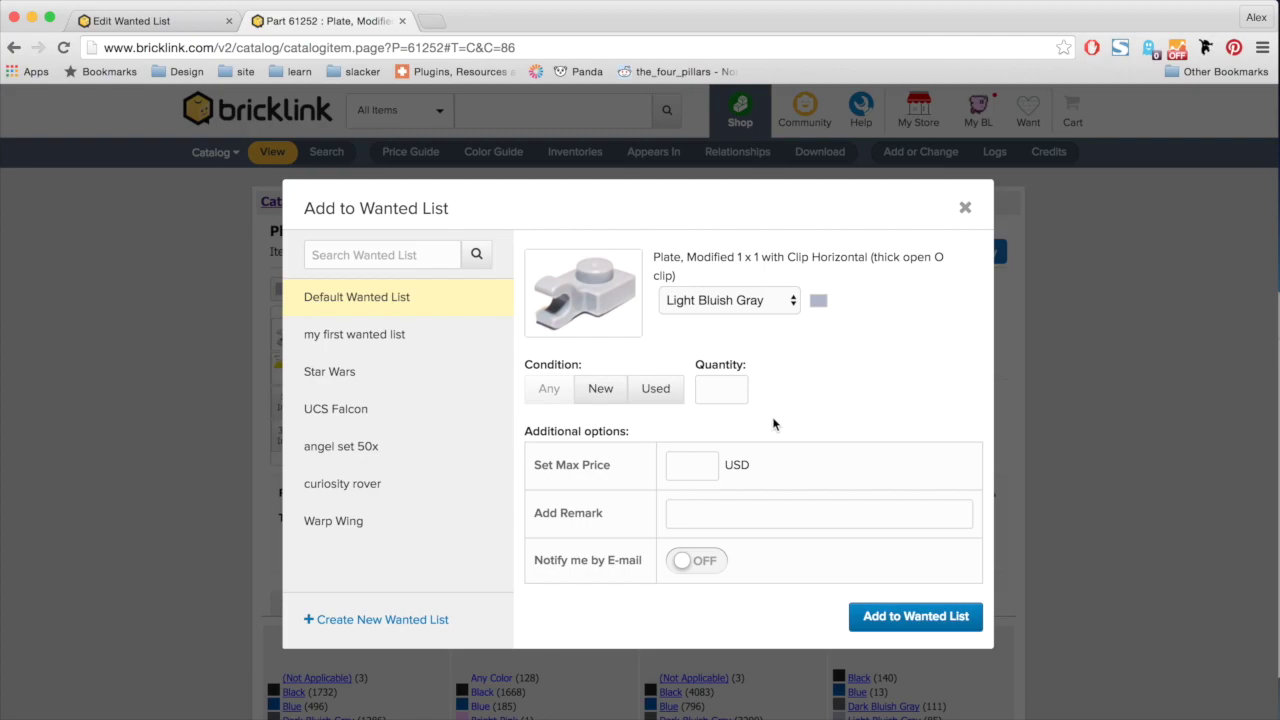
left_click(357, 528)
left_click(716, 384)
type("20")
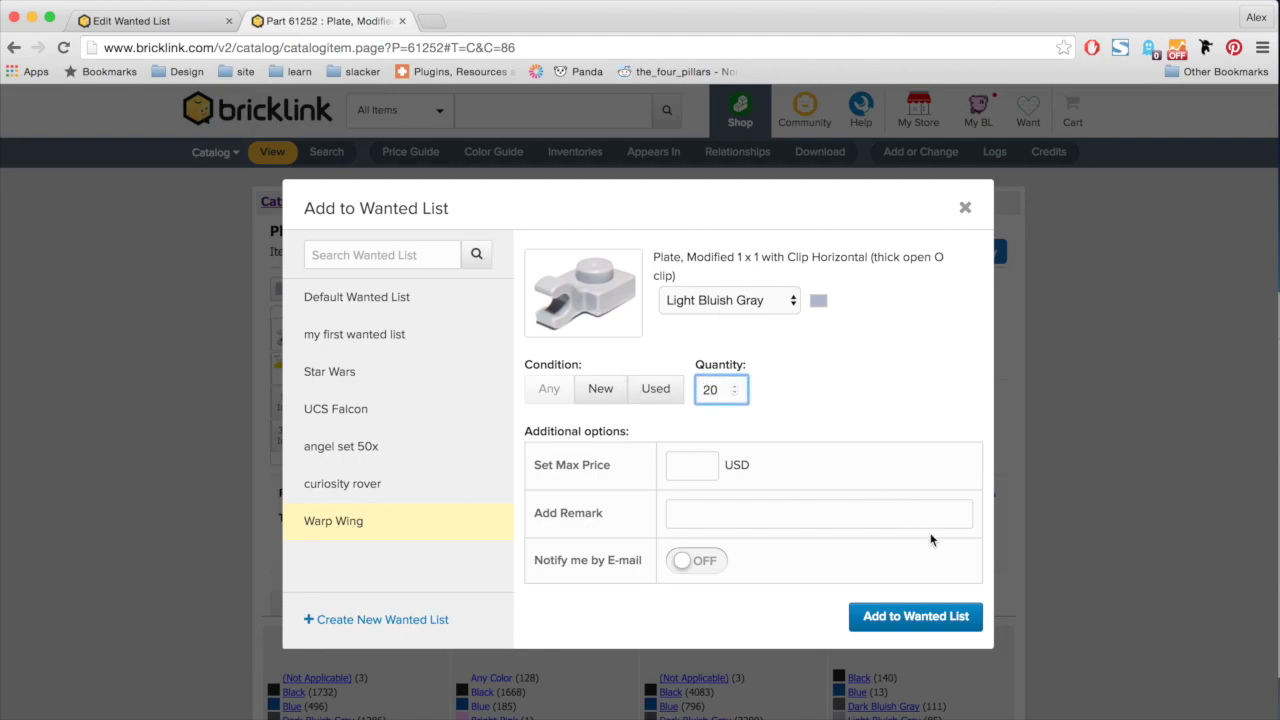
left_click(922, 617)
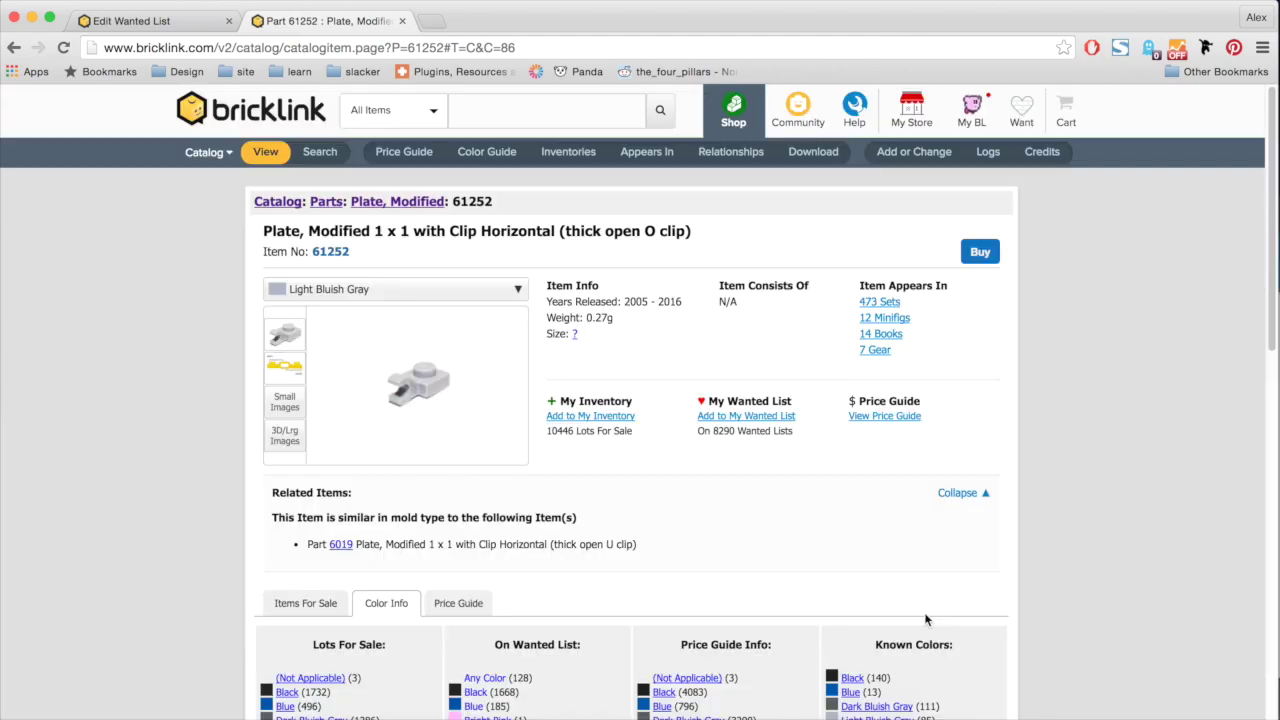
left_click(123, 22)
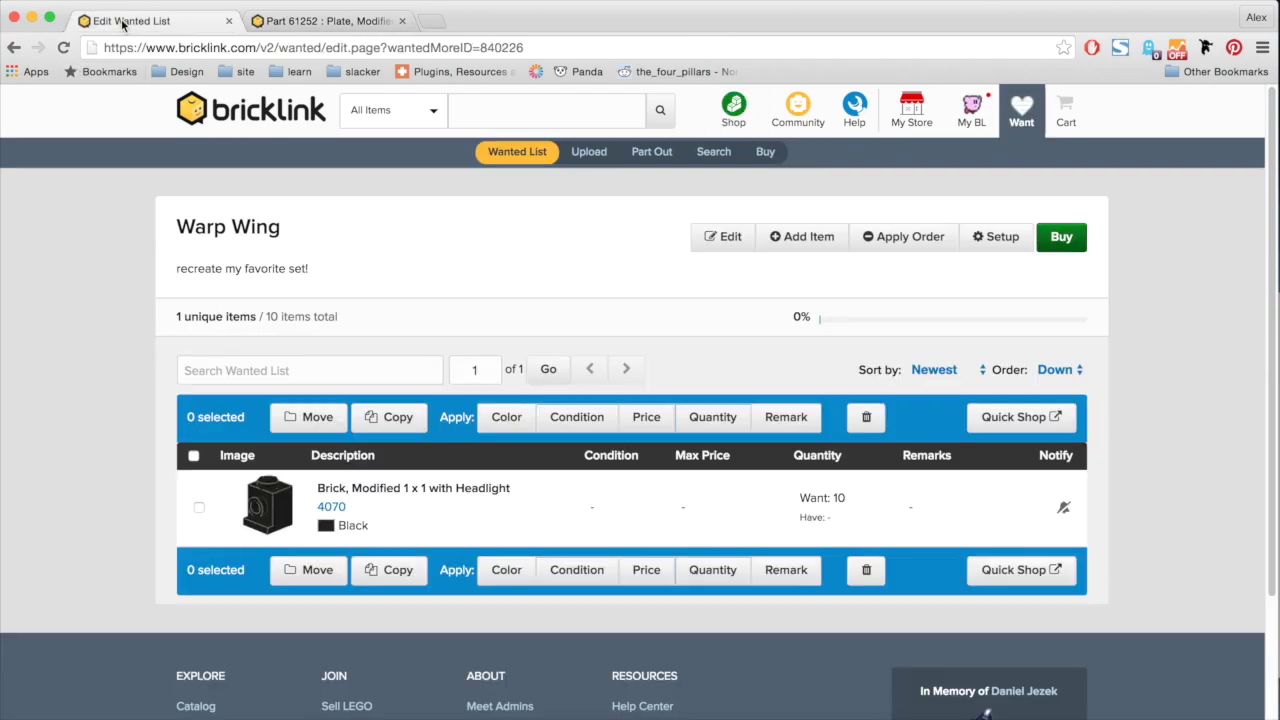
left_click(63, 48)
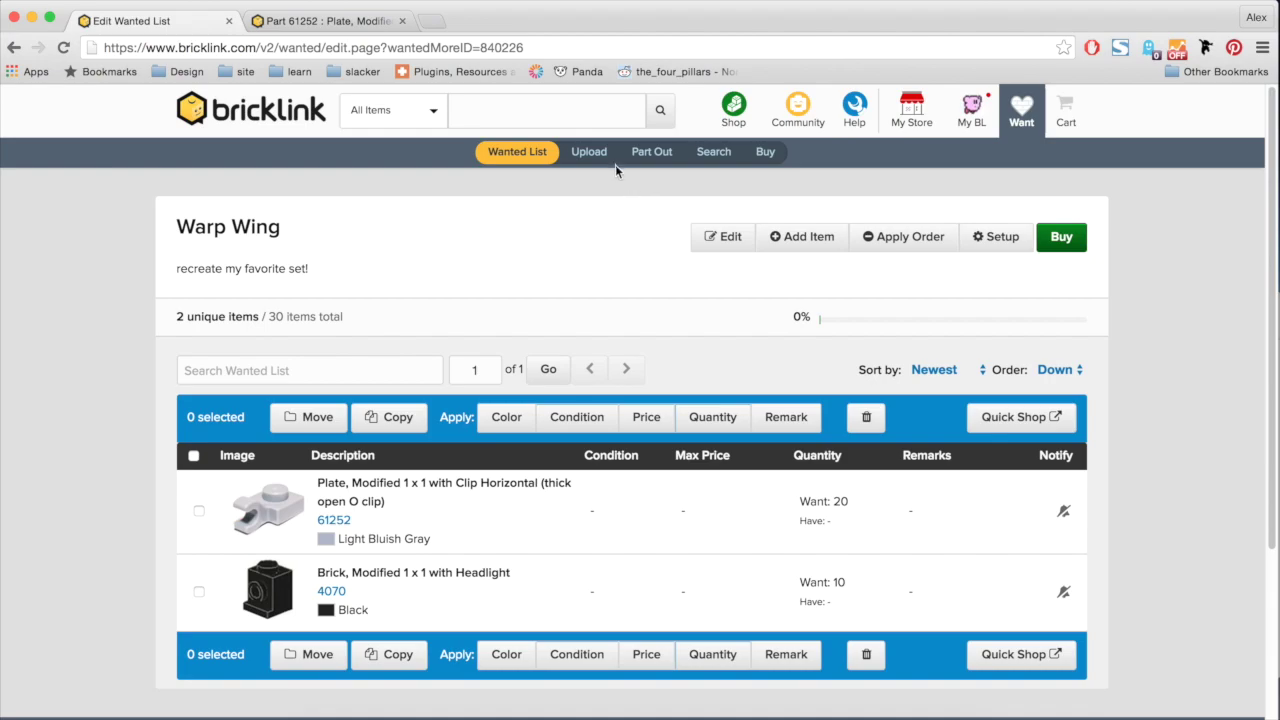
Step: Open the wanted list upload page and look at its option for uploading a file from the computer
left_click(590, 152)
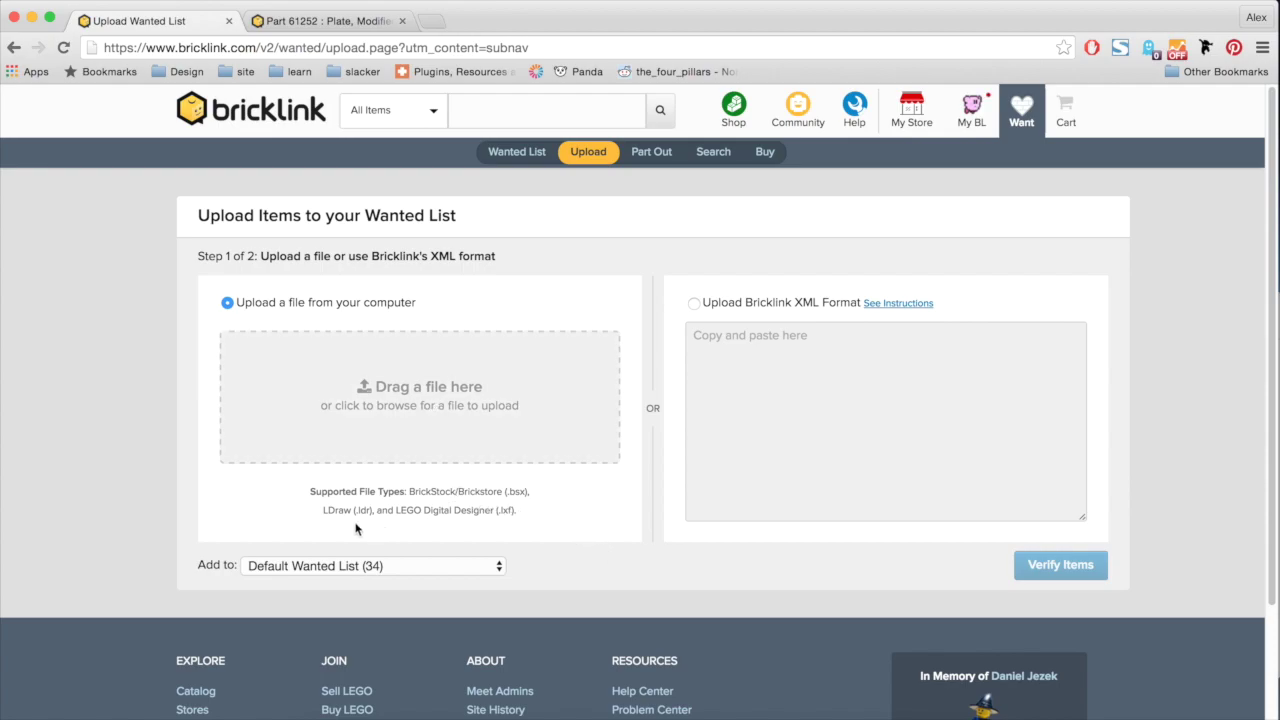
left_click(441, 390)
left_click(832, 520)
Step: Open the wanted list Part Out page and start choosing a set from the Space category
left_click(658, 158)
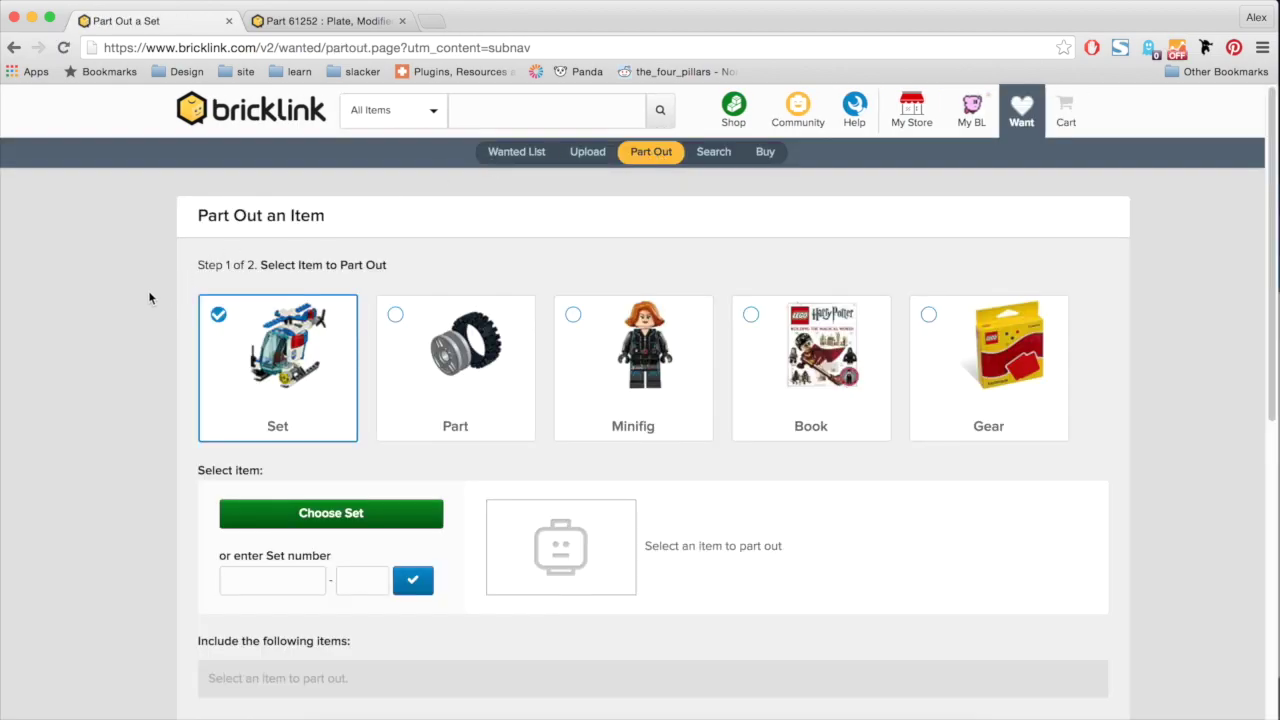
scroll(145, 293, "down", 2)
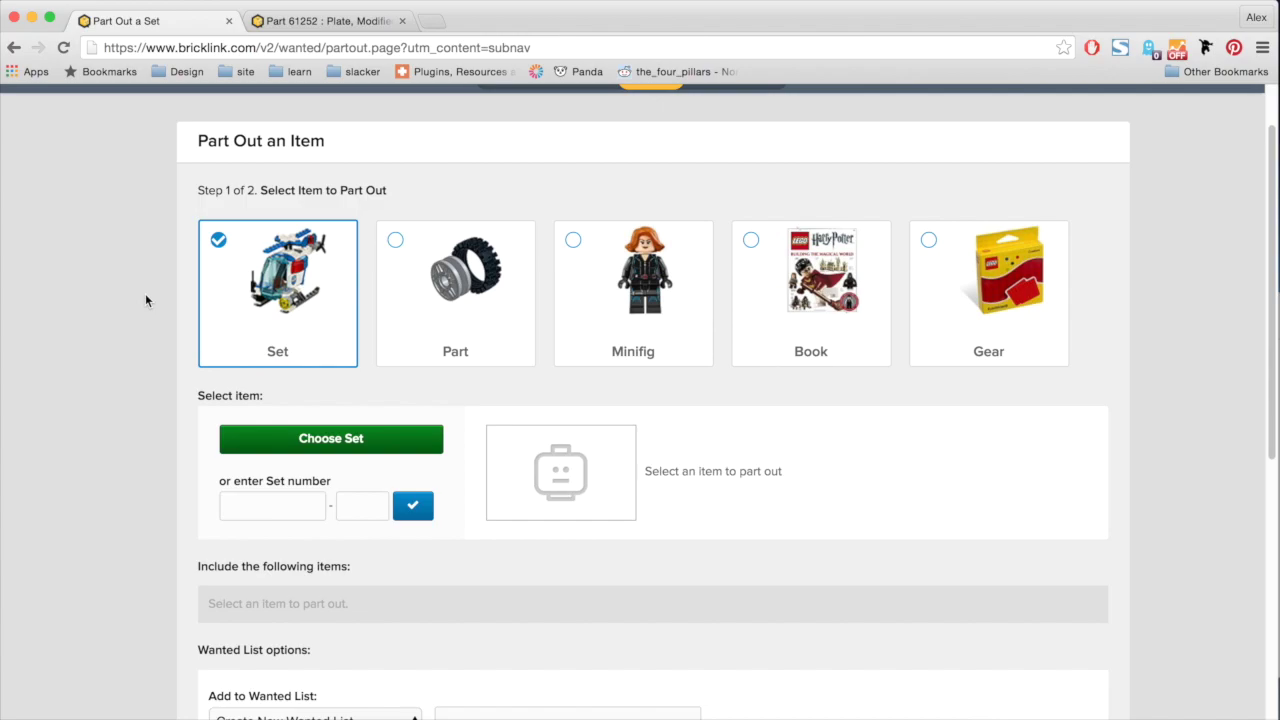
scroll(145, 300, "down", 1)
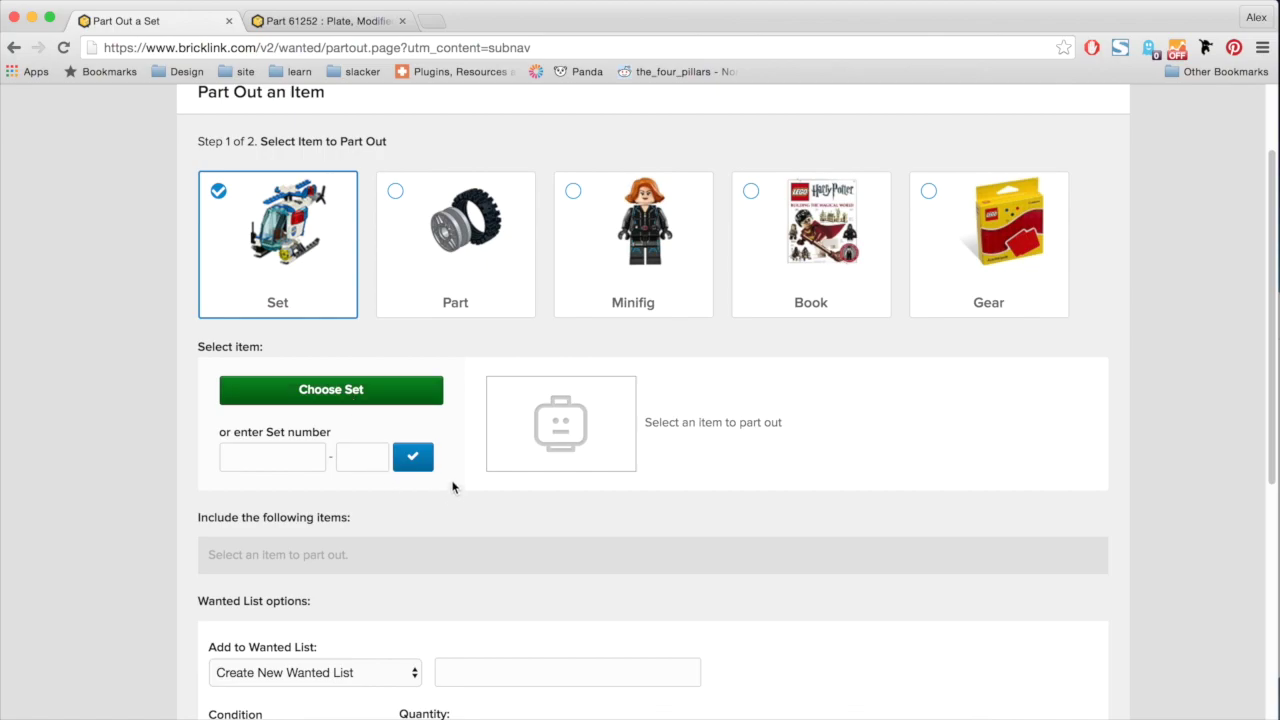
left_click(389, 401)
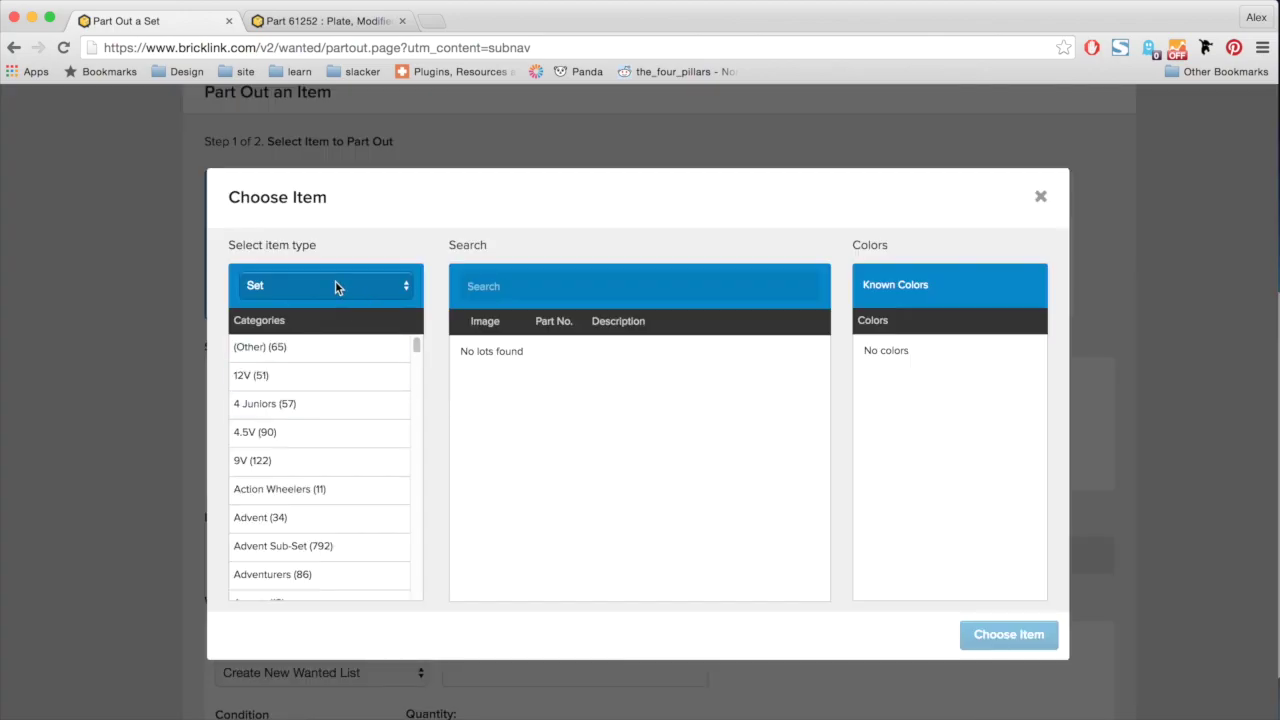
scroll(302, 443, "down", 5)
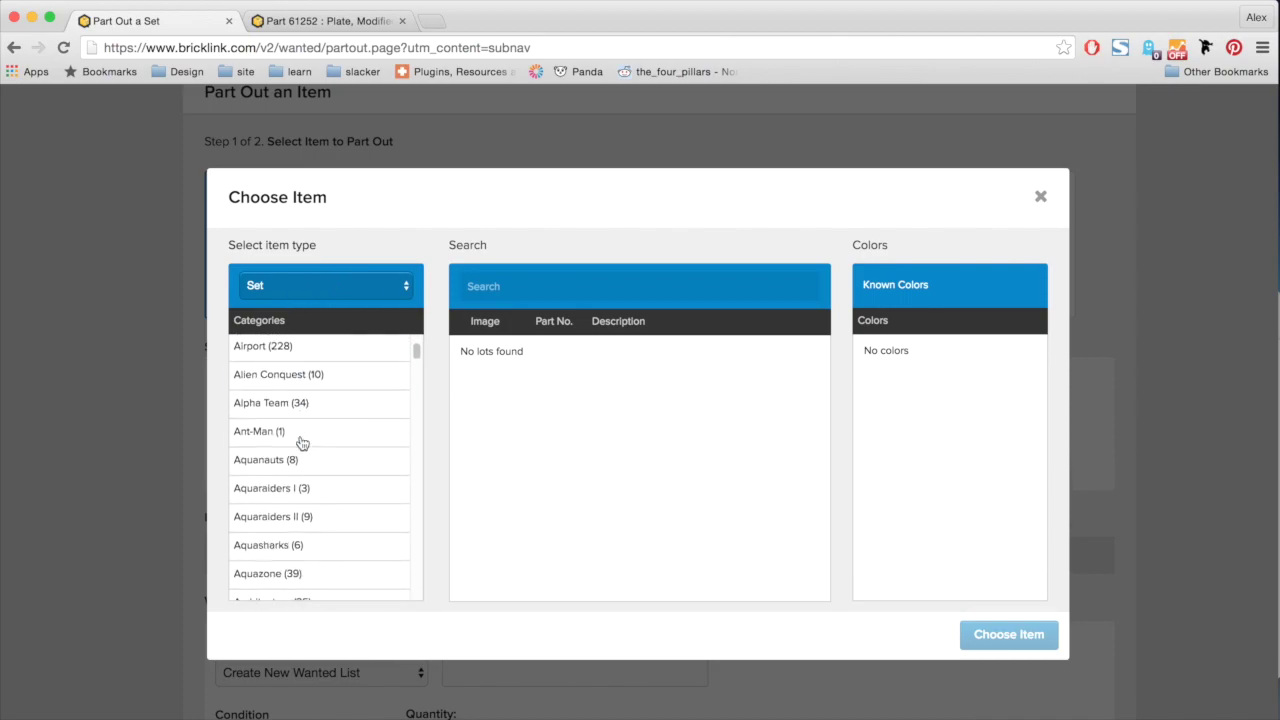
scroll(302, 443, "down", 20)
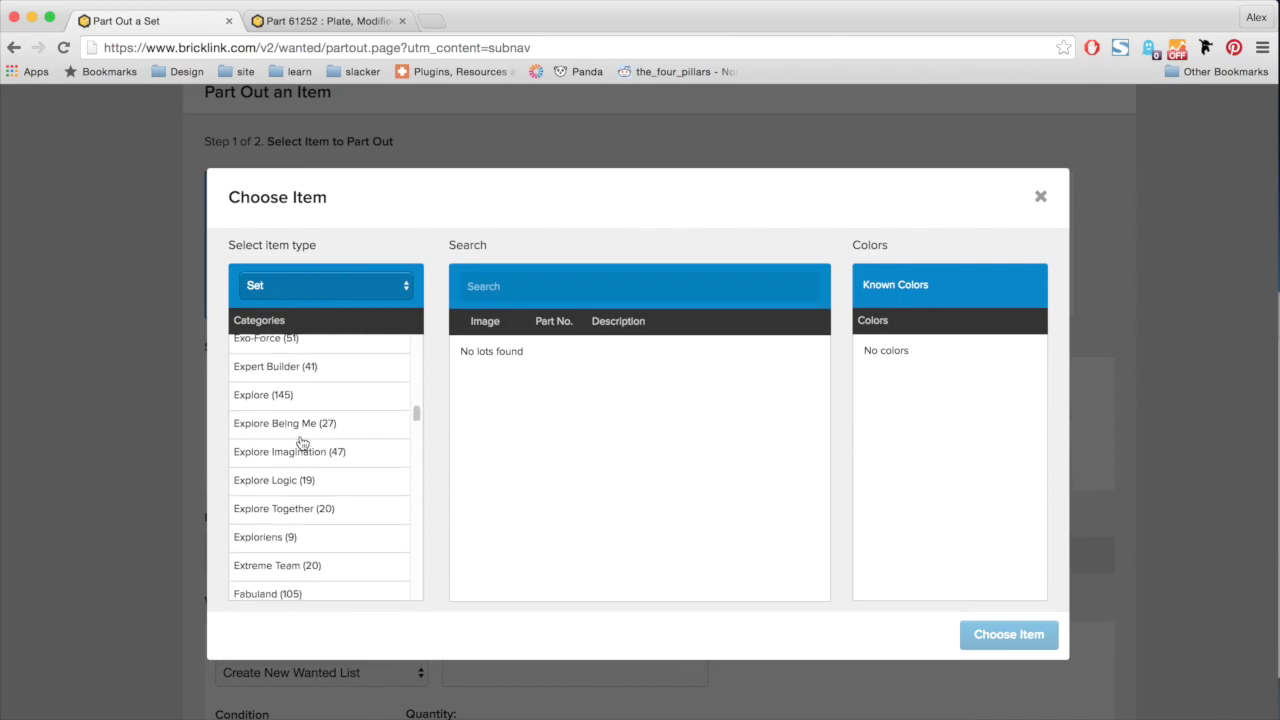
scroll(302, 443, "down", 20)
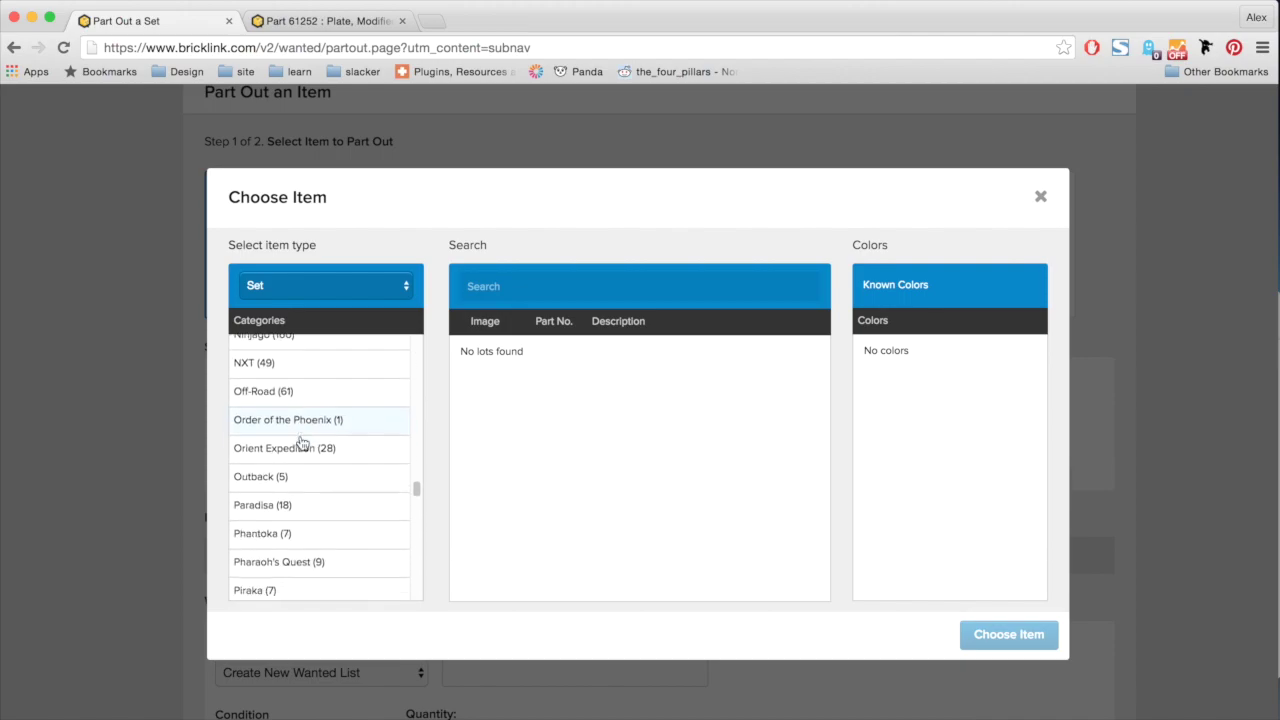
scroll(302, 443, "down", 15)
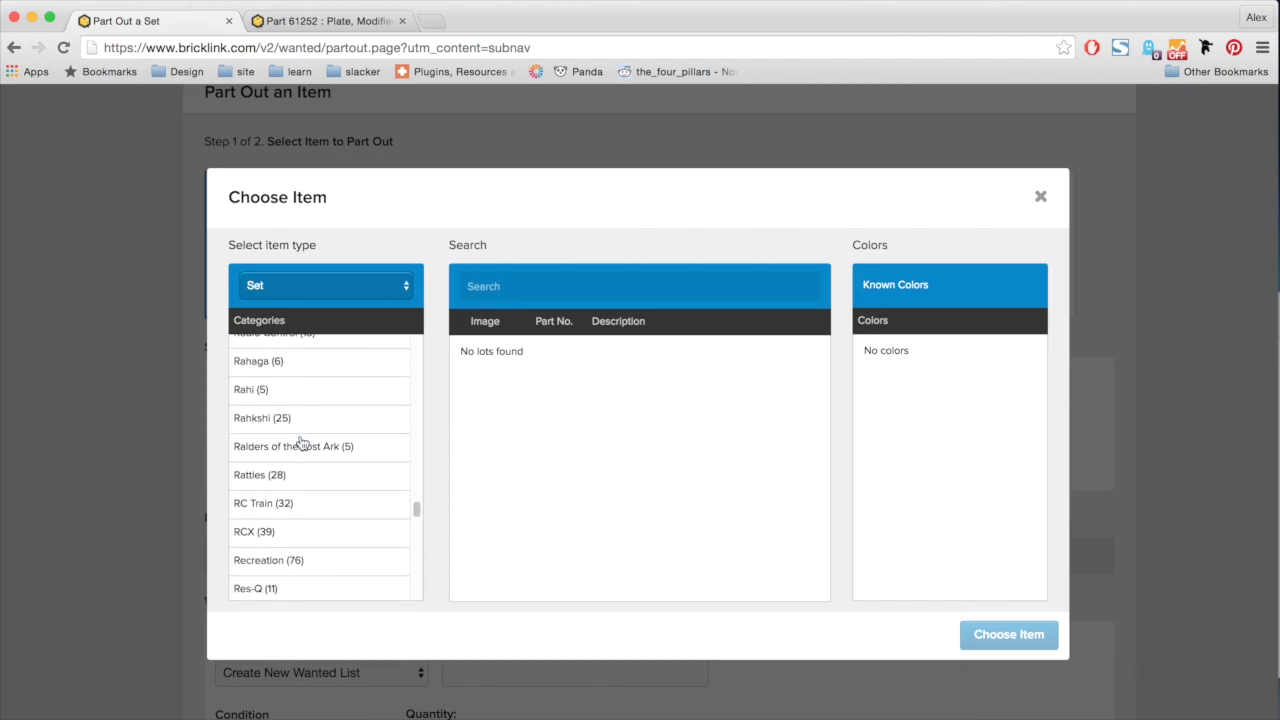
scroll(302, 443, "down", 12)
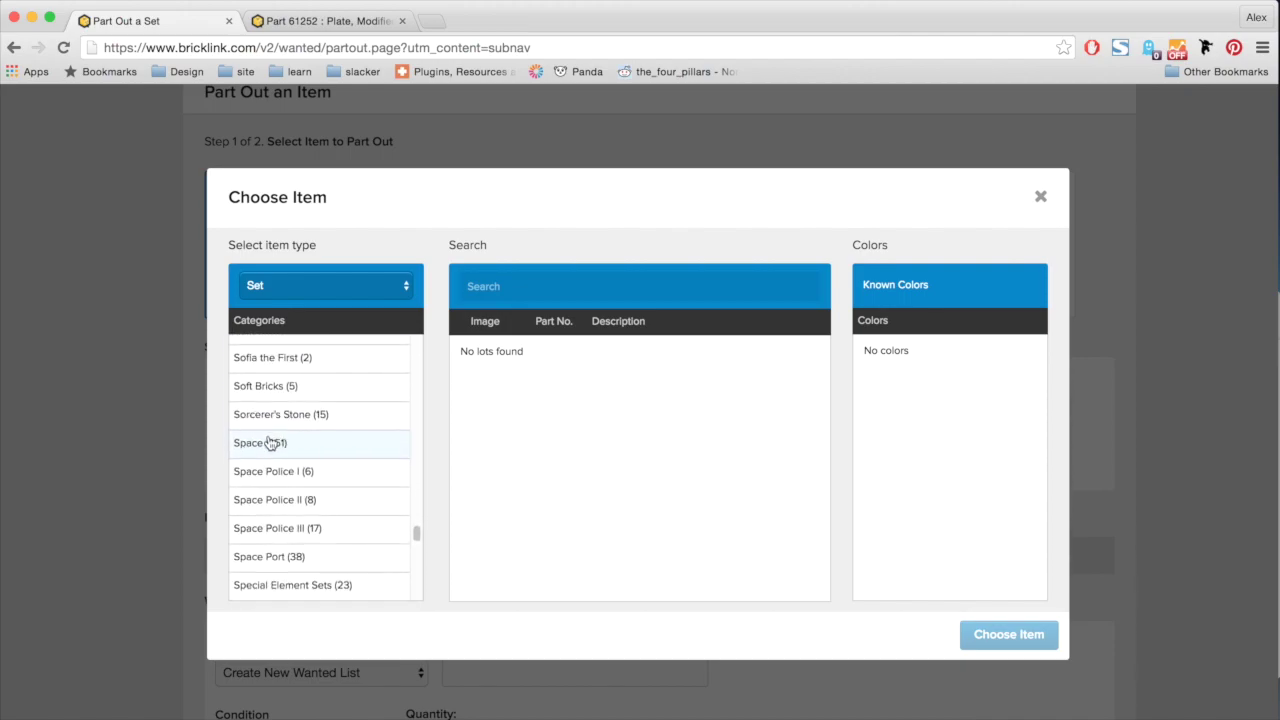
left_click(270, 444)
Step: Search the Space sets for "warp" and choose set 6915, Warp Wing Fighter, as the item to part out
left_click(554, 290)
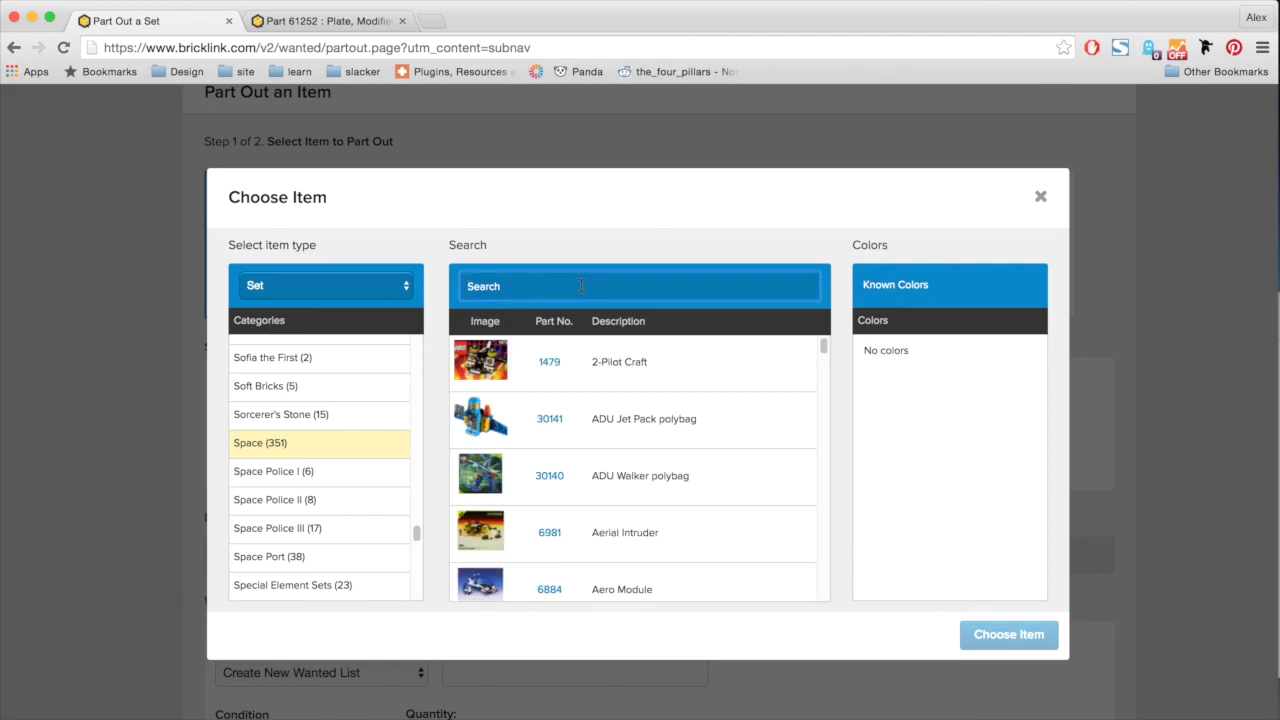
type("warp")
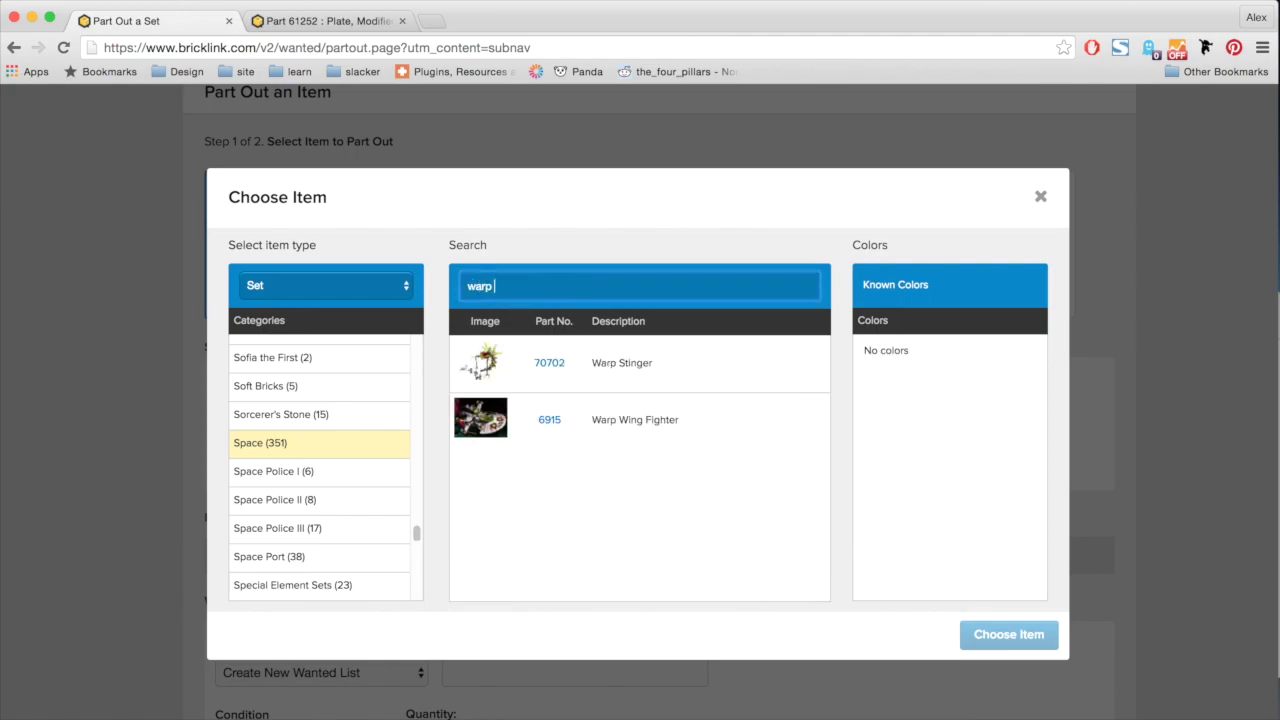
left_click(773, 438)
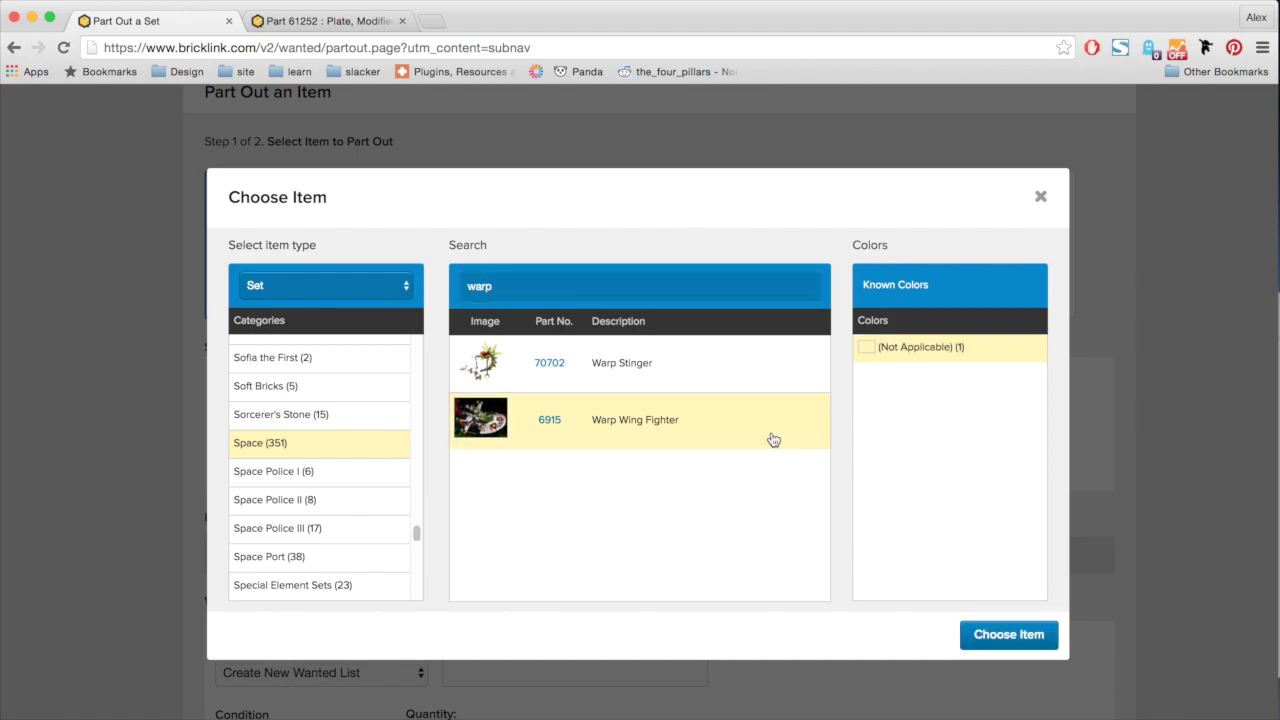
left_click(1021, 638)
Step: Exclude the minifigs from the Warp Wing Fighter part-out, leaving only the parts included
scroll(1149, 297, "down", 3)
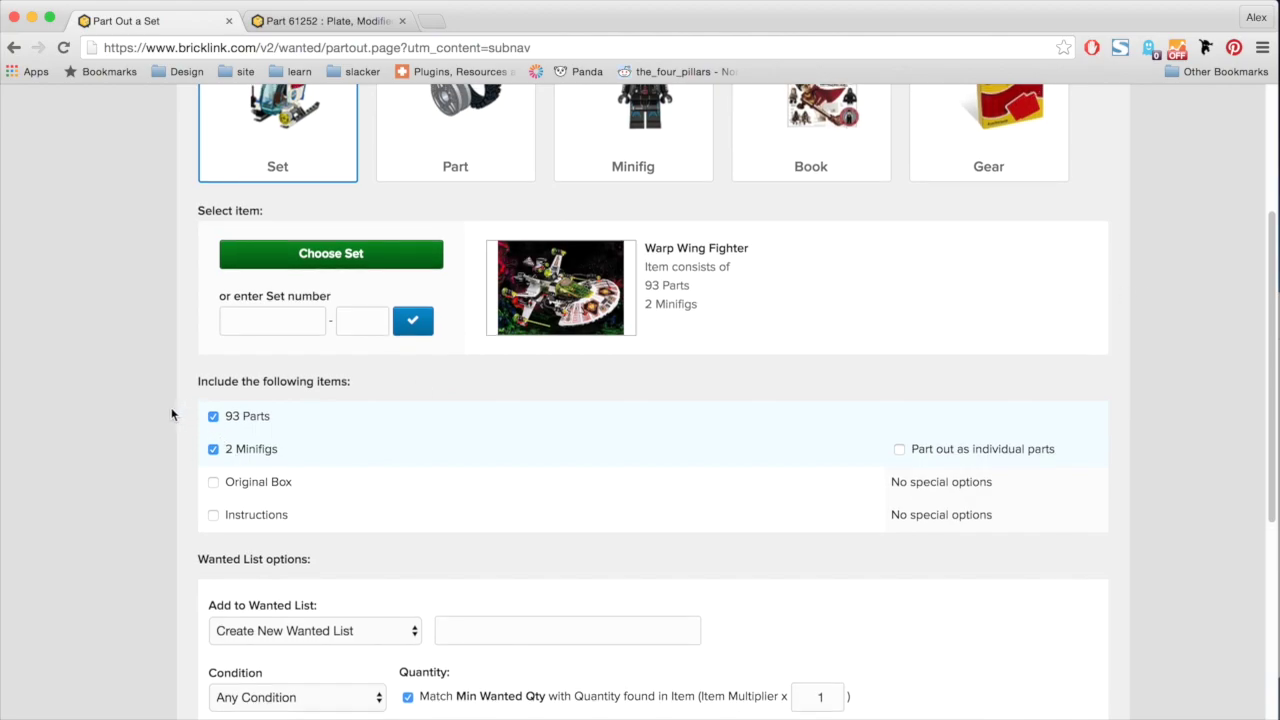
scroll(172, 415, "down", 1)
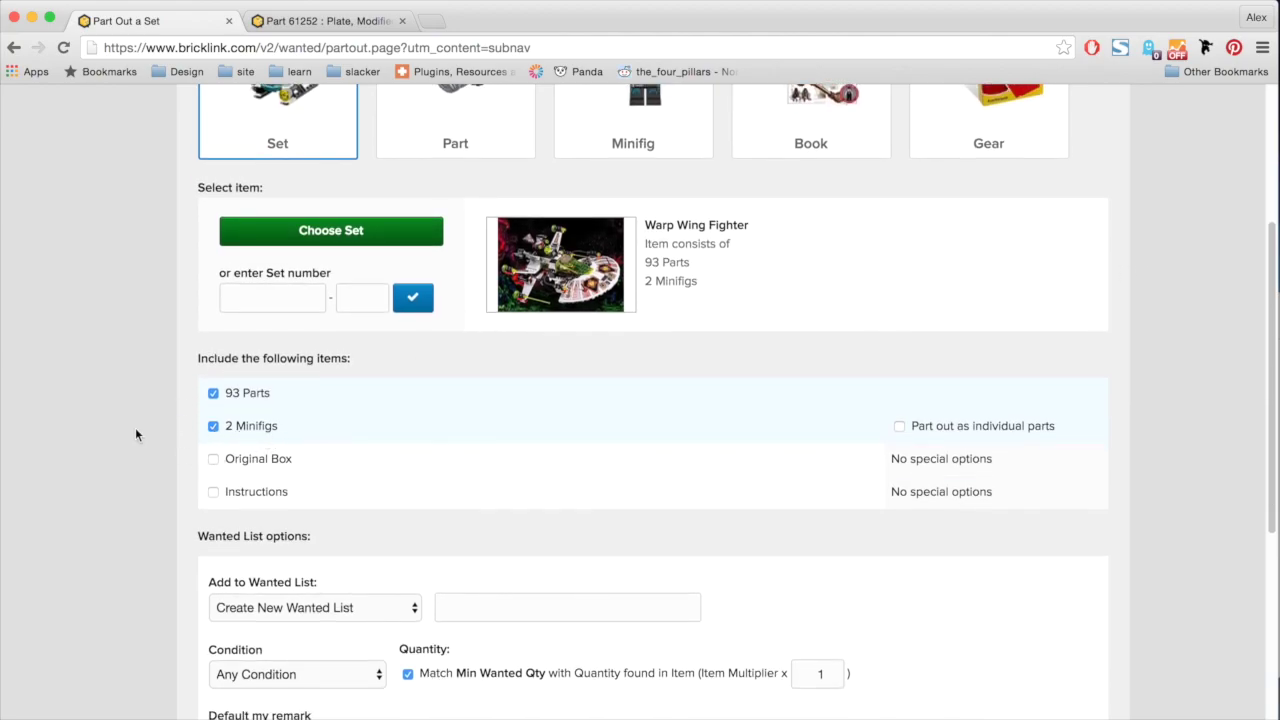
scroll(136, 434, "down", 2)
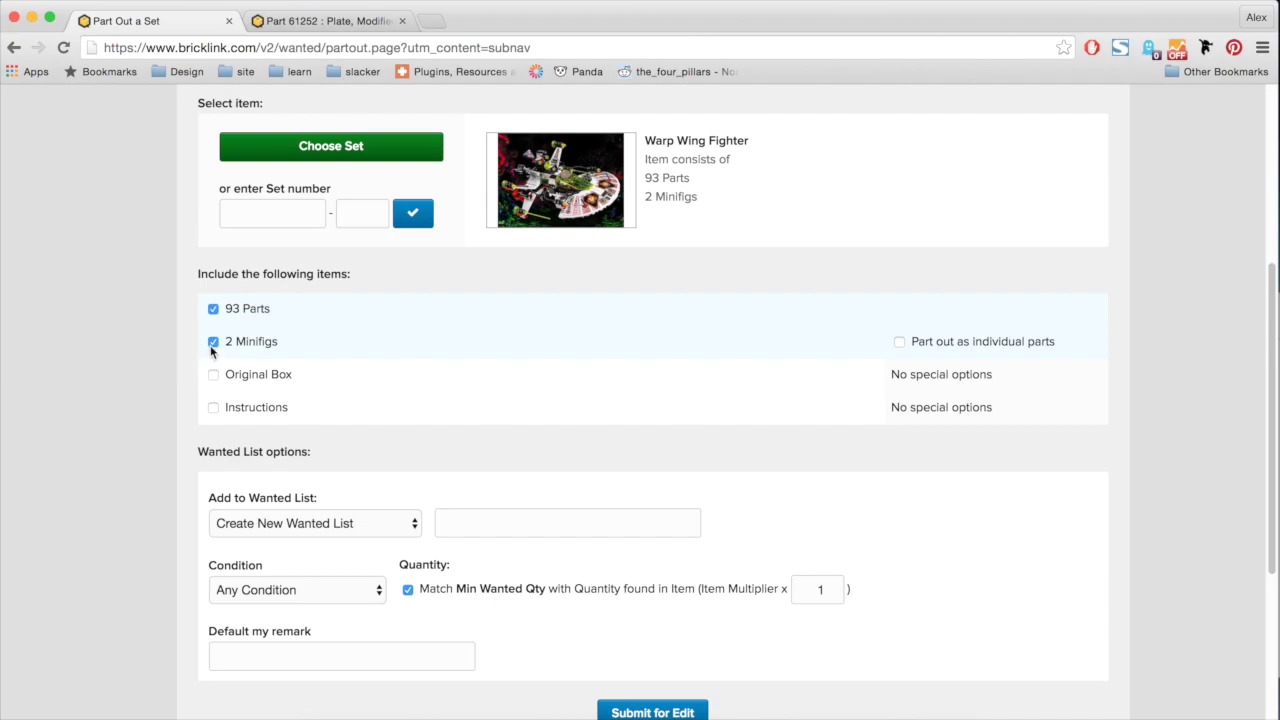
left_click(212, 342)
scroll(117, 384, "down", 2)
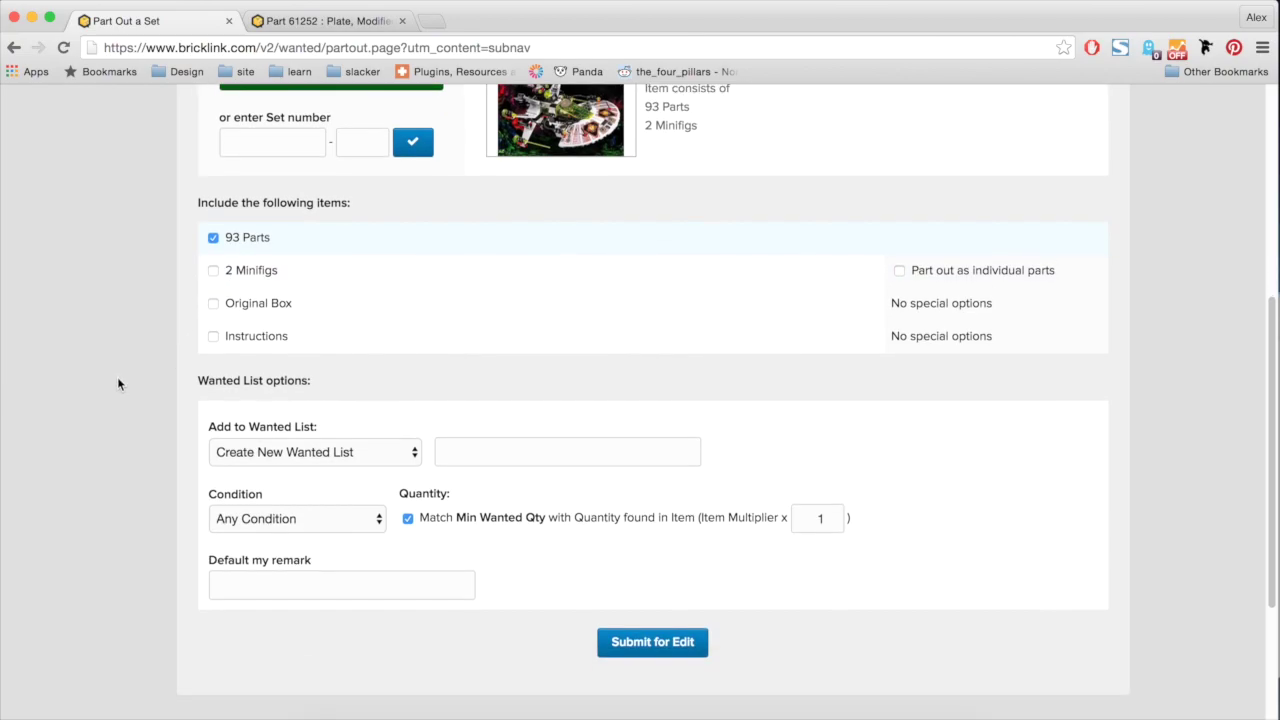
Step: Choose Warp Wing as the wanted list for the parted-out items and submit them for editing
left_click(410, 453)
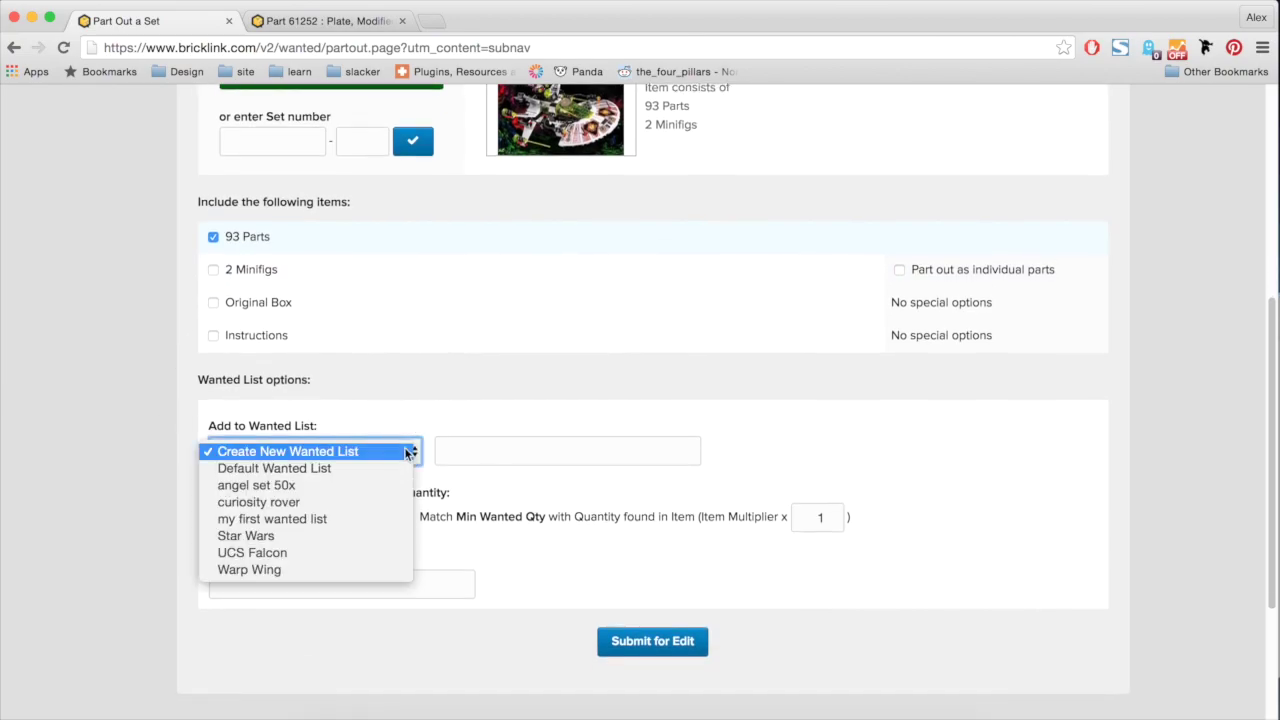
left_click(276, 570)
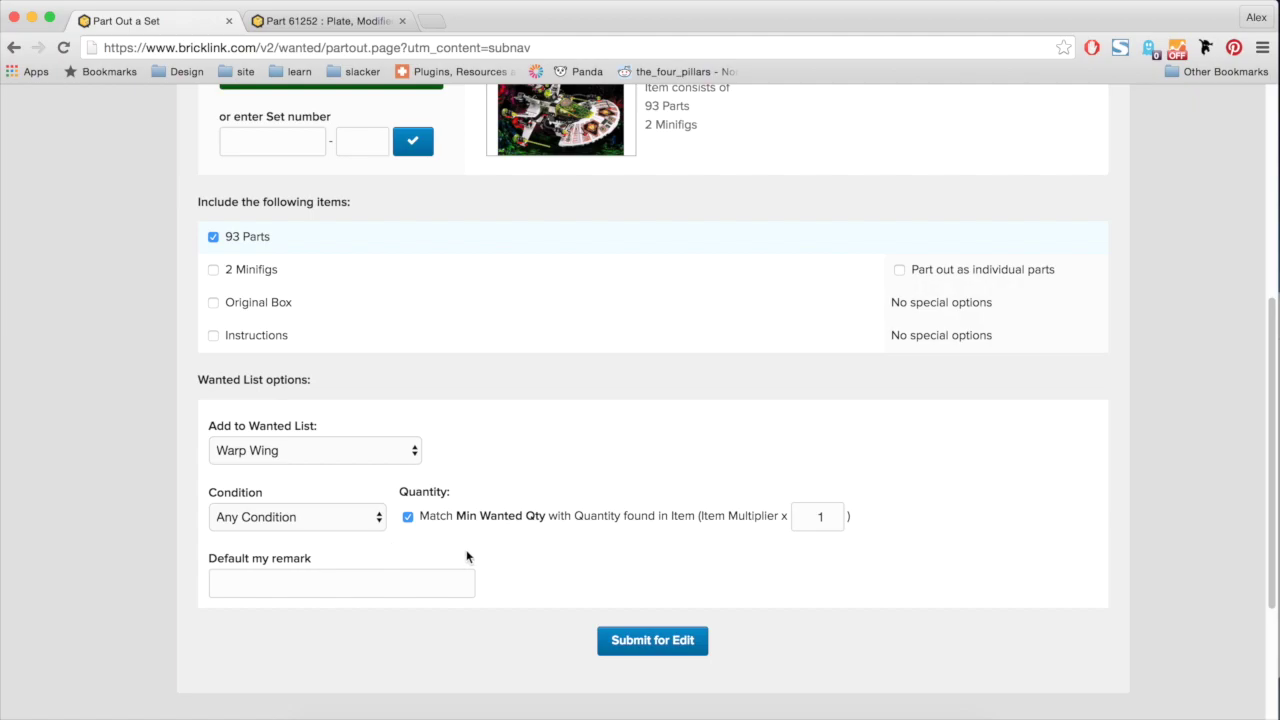
scroll(500, 553, "down", 1)
left_click(652, 622)
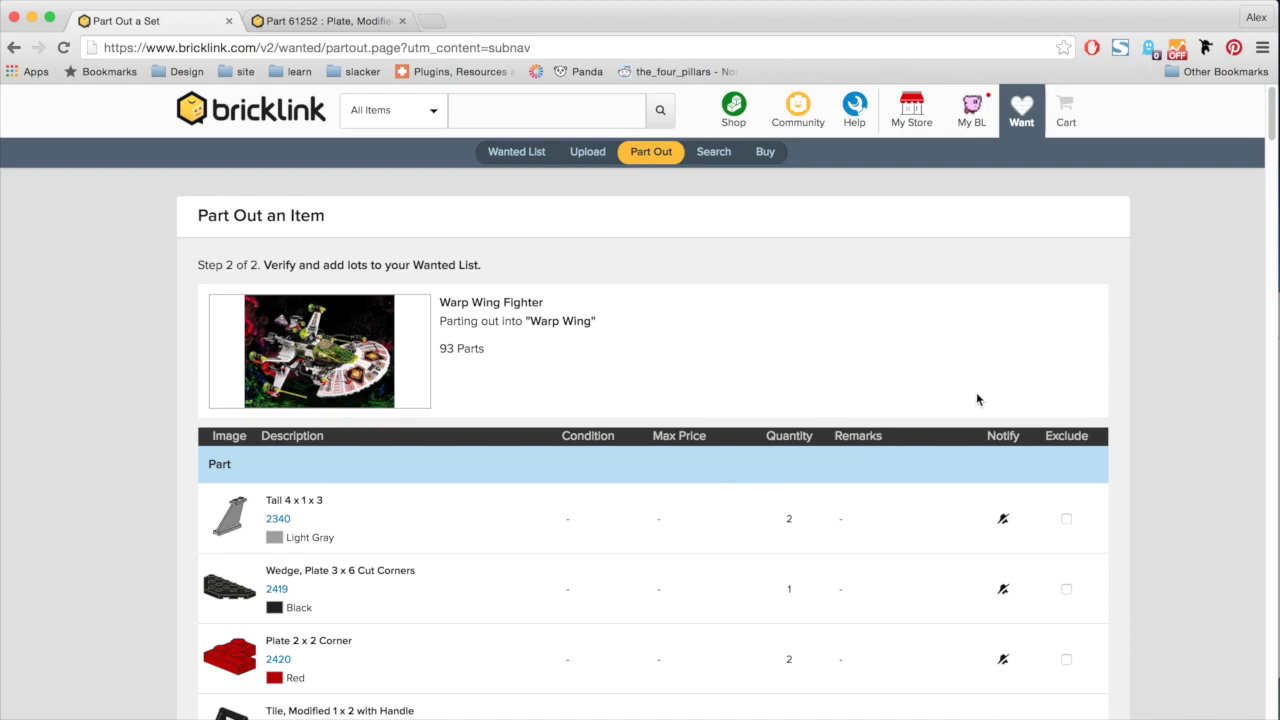
Step: Review the Warp Wing Fighter's parted-out lots, add them to the Warp Wing wanted list and look through that list
scroll(977, 398, "down", 3)
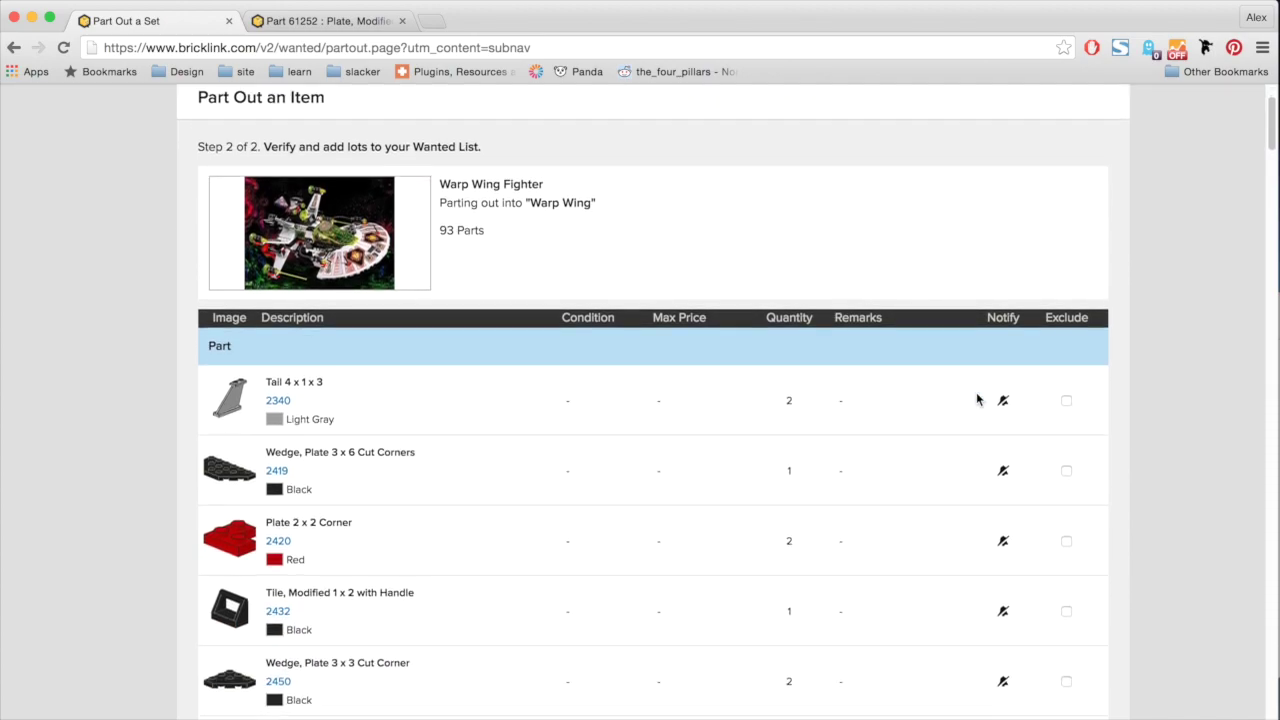
scroll(977, 398, "down", 15)
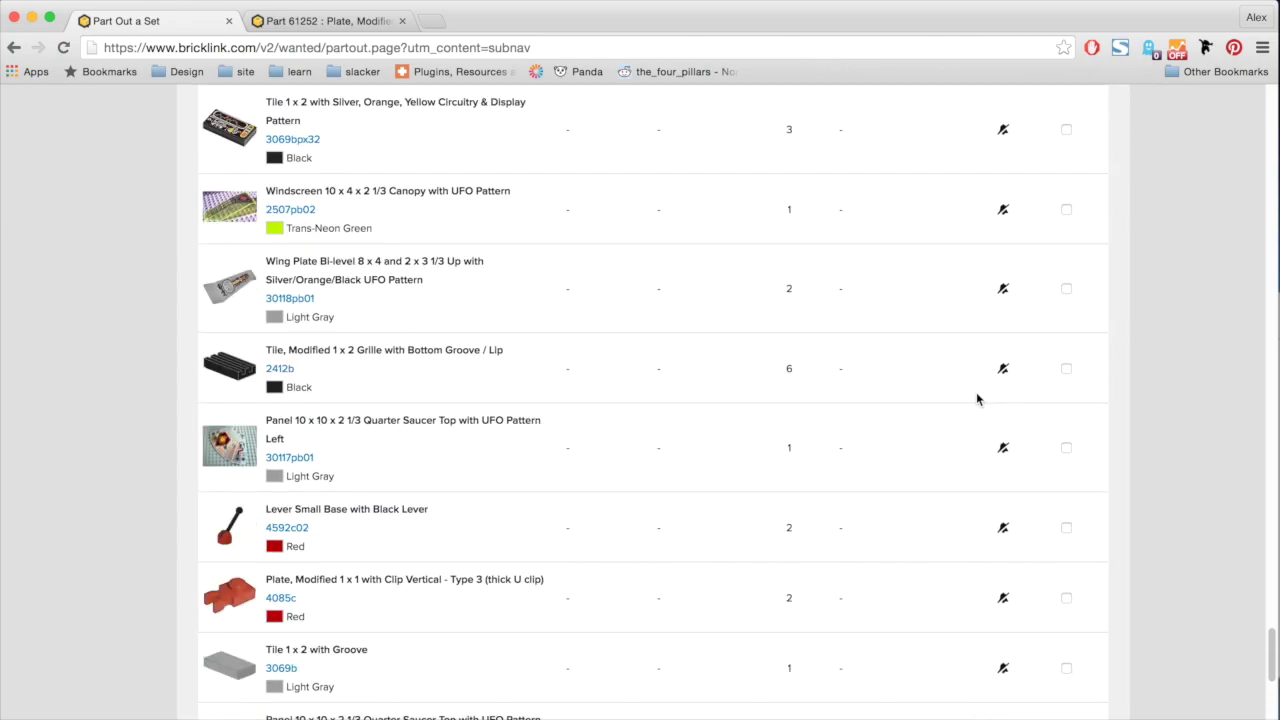
scroll(977, 398, "down", 5)
left_click(1044, 387)
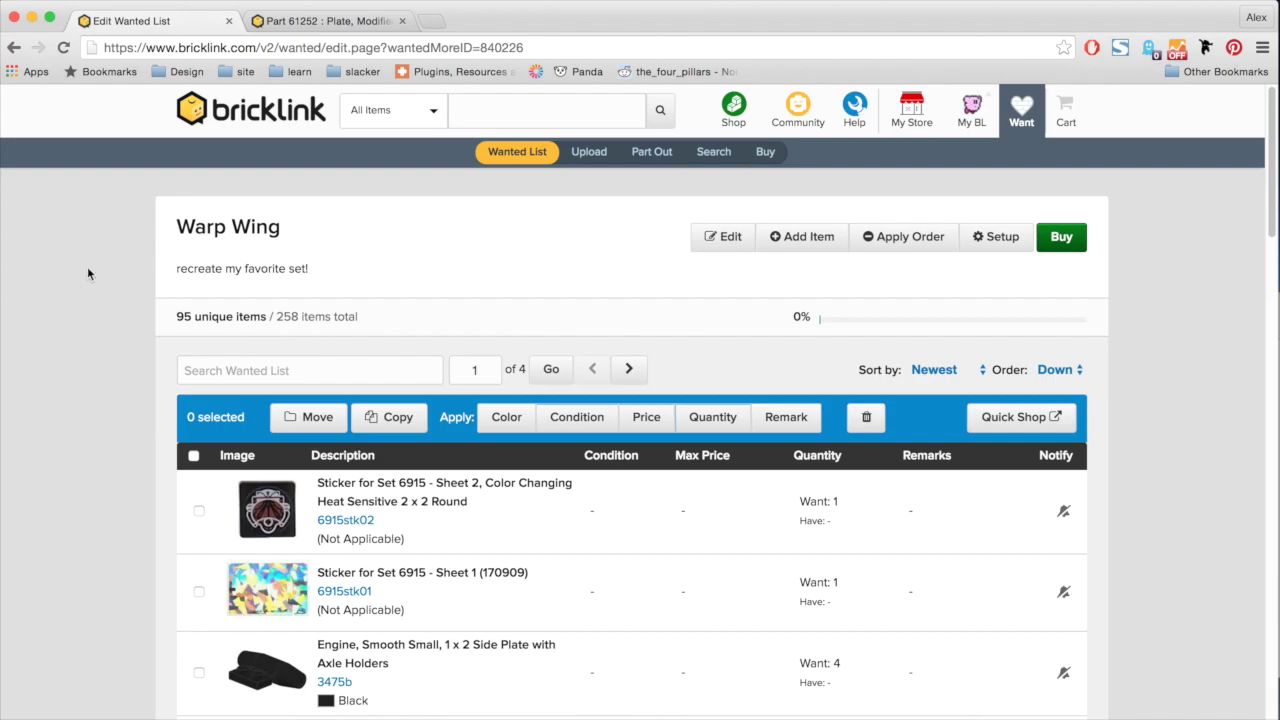
scroll(115, 399, "down", 2)
scroll(115, 399, "down", 10)
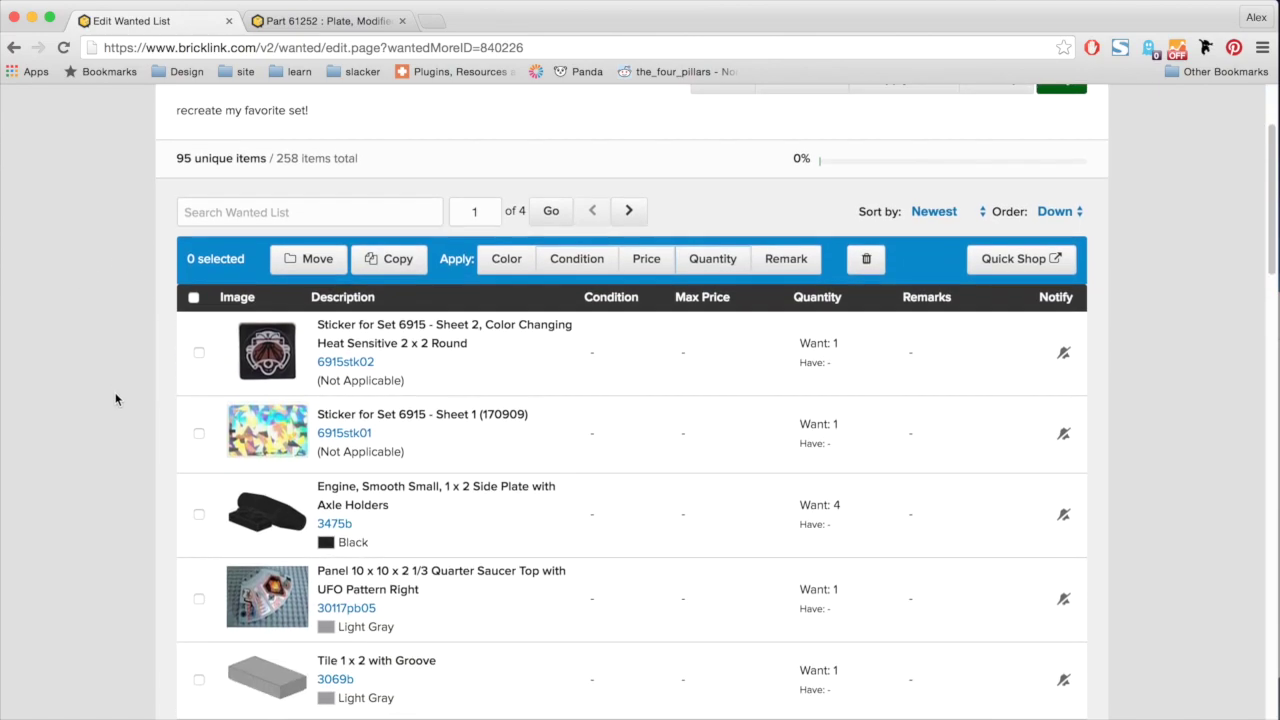
scroll(115, 399, "down", 15)
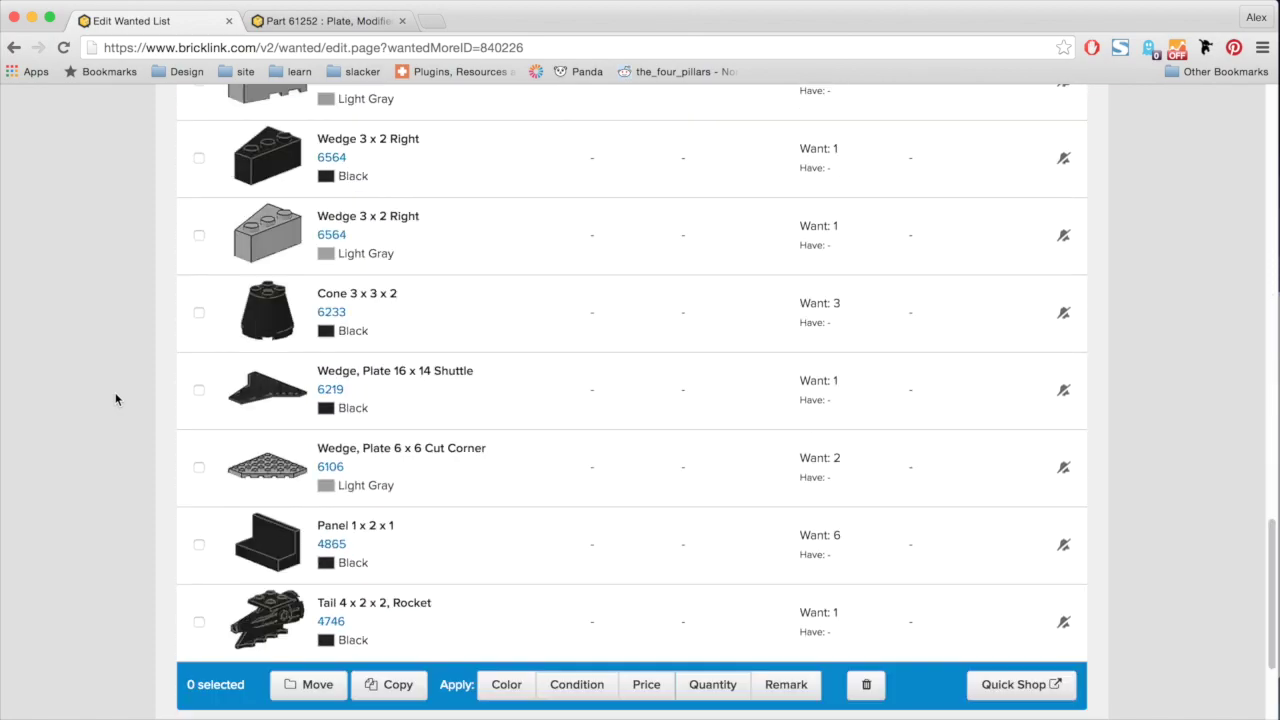
scroll(115, 399, "up", 20)
Step: Select all items in the Warp Wing list and apply the condition Used to them
scroll(115, 399, "down", 2)
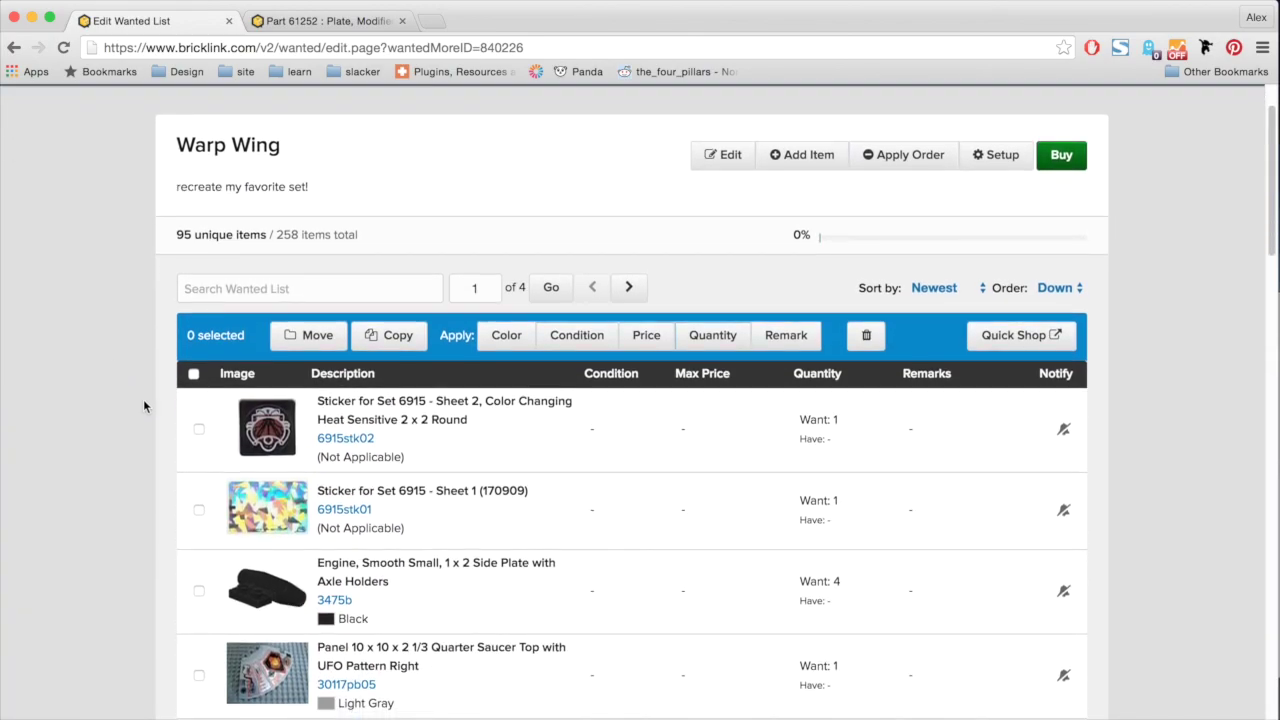
scroll(143, 404, "down", 2)
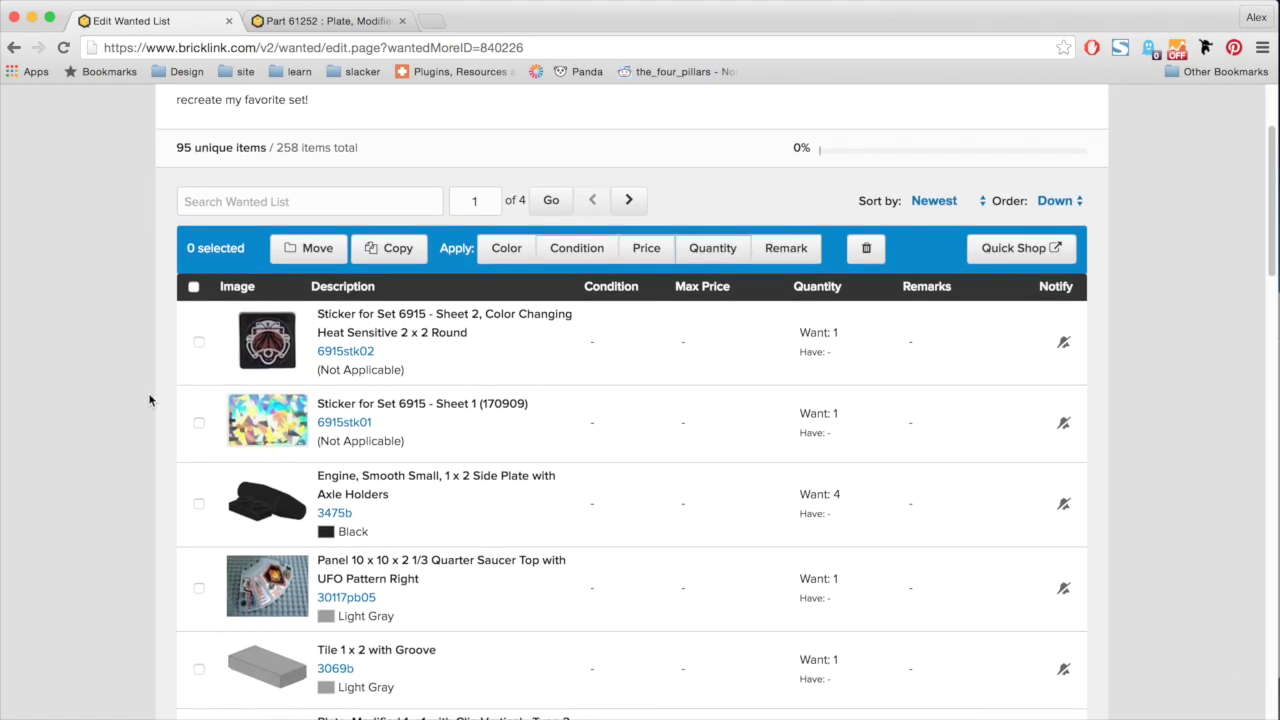
left_click(194, 288)
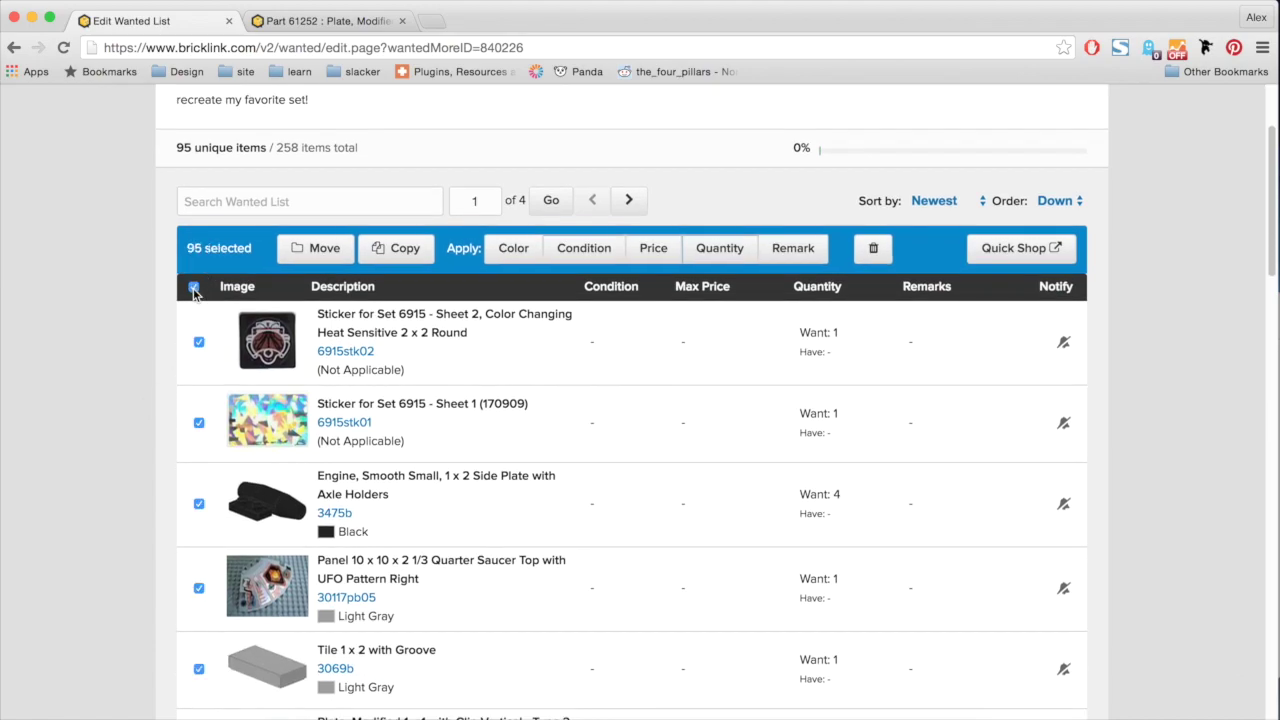
left_click(590, 252)
left_click(600, 376)
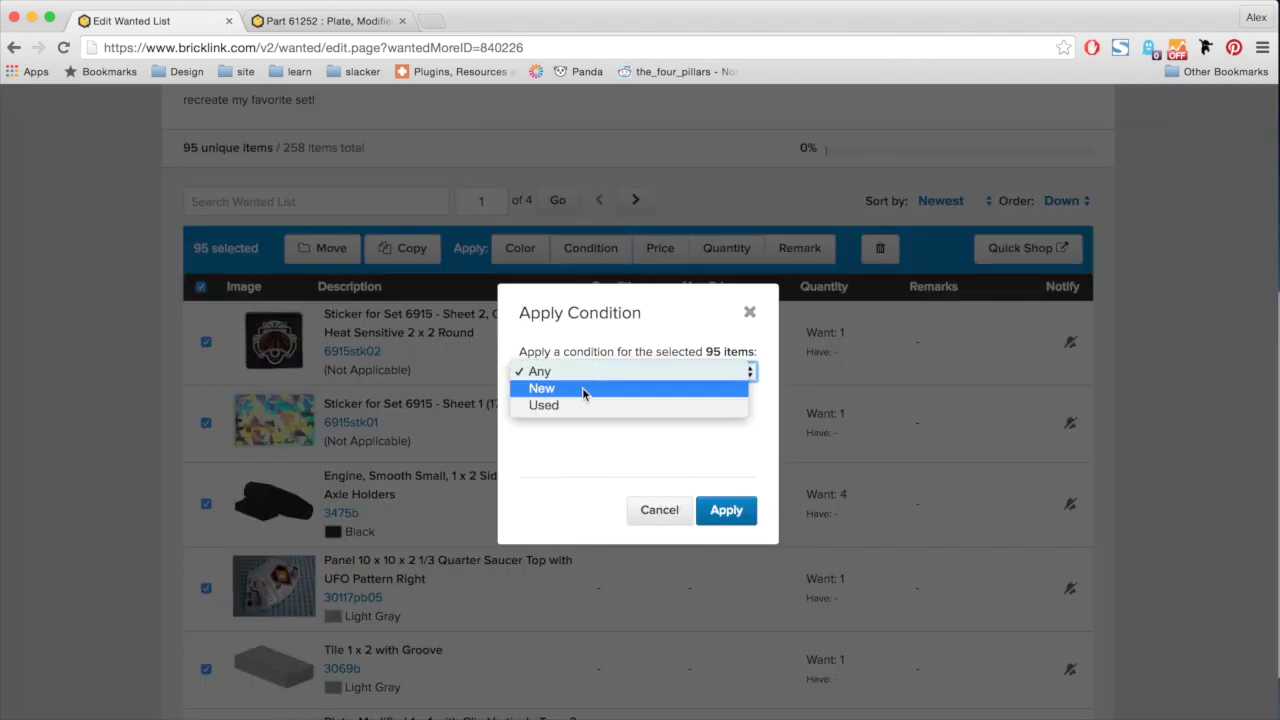
left_click(583, 390)
left_click(569, 368)
left_click(555, 390)
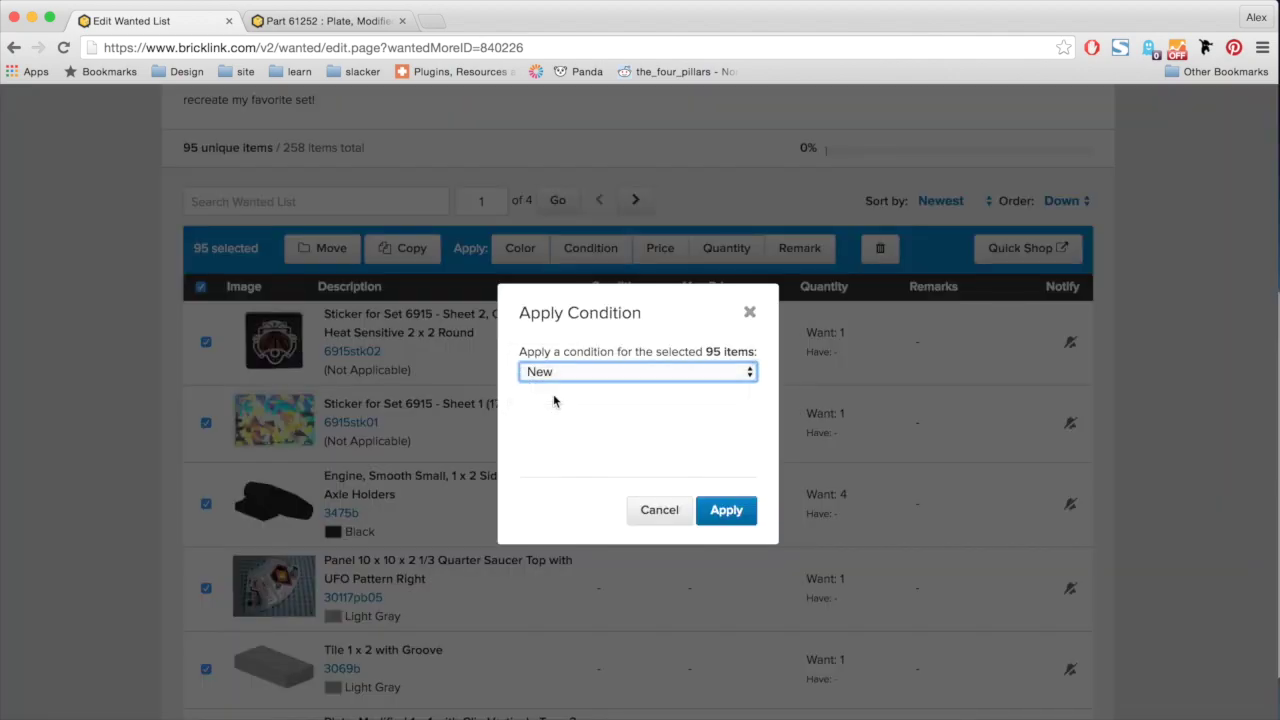
left_click(553, 373)
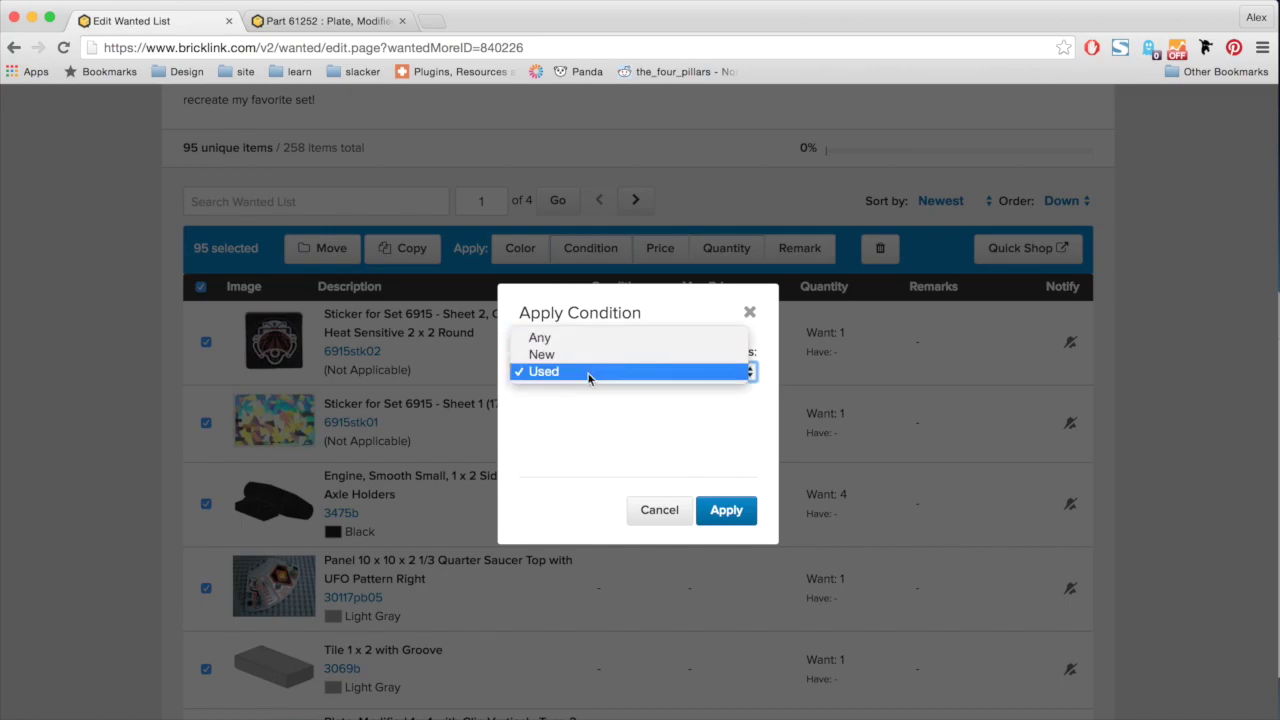
left_click(587, 372)
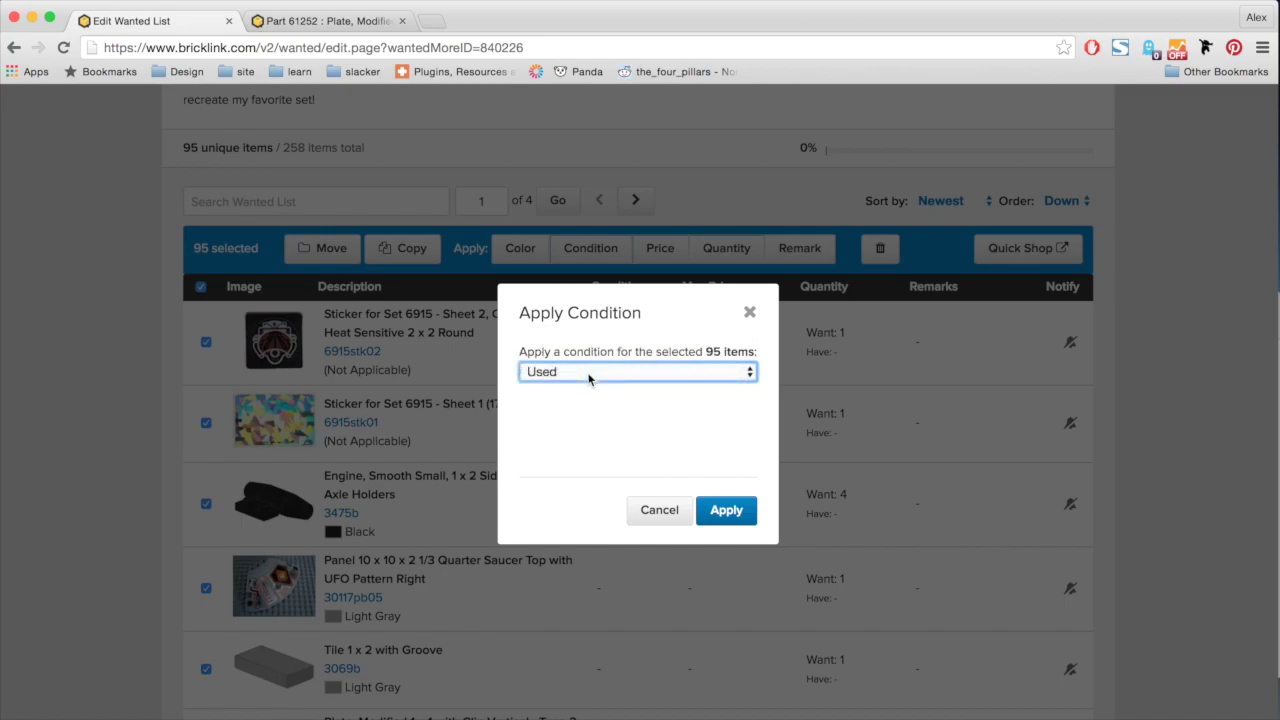
left_click(745, 518)
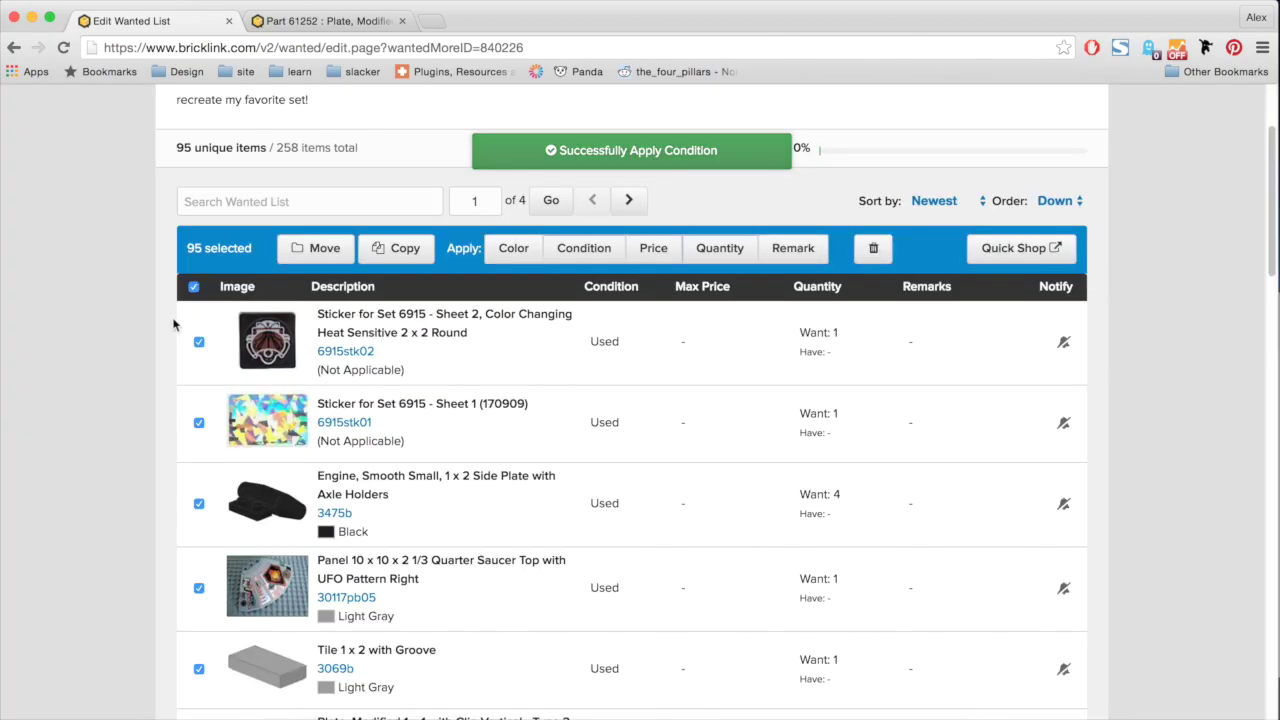
Step: Check the Condition column of the Warp Wing list and deselect all its items
scroll(173, 323, "down", 2)
scroll(173, 323, "down", 1)
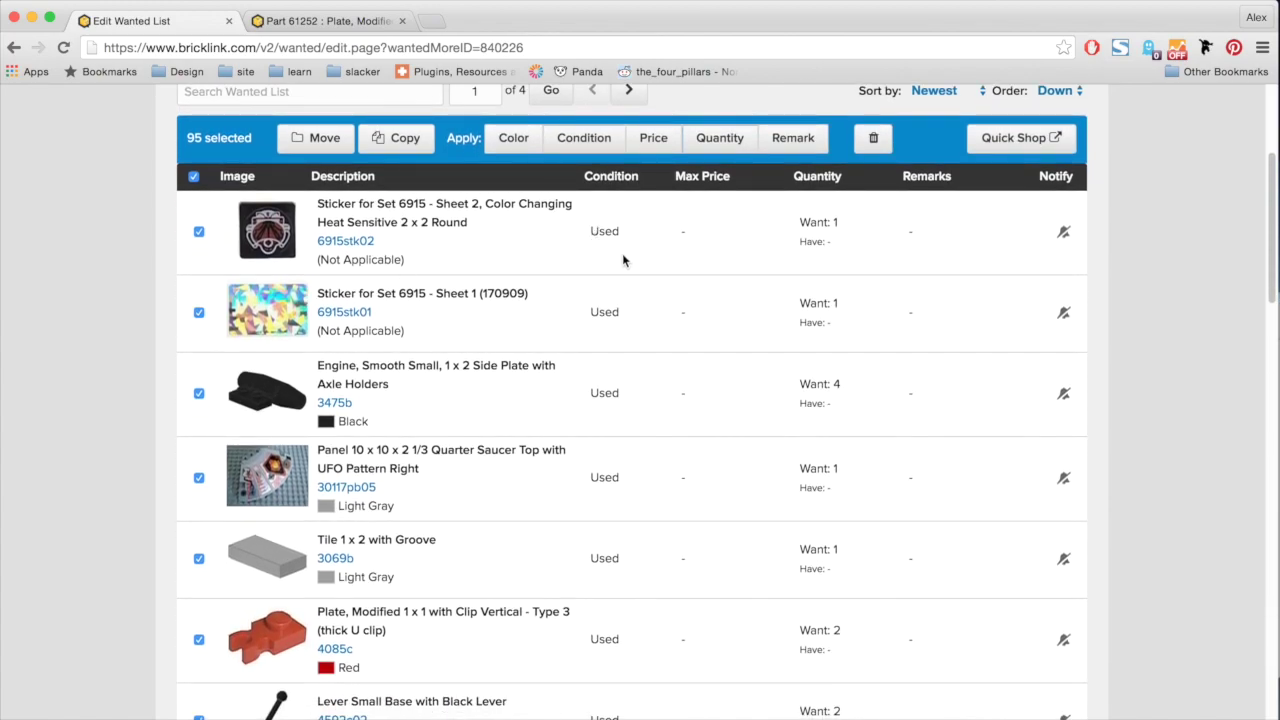
scroll(622, 253, "up", 5)
left_click(194, 373)
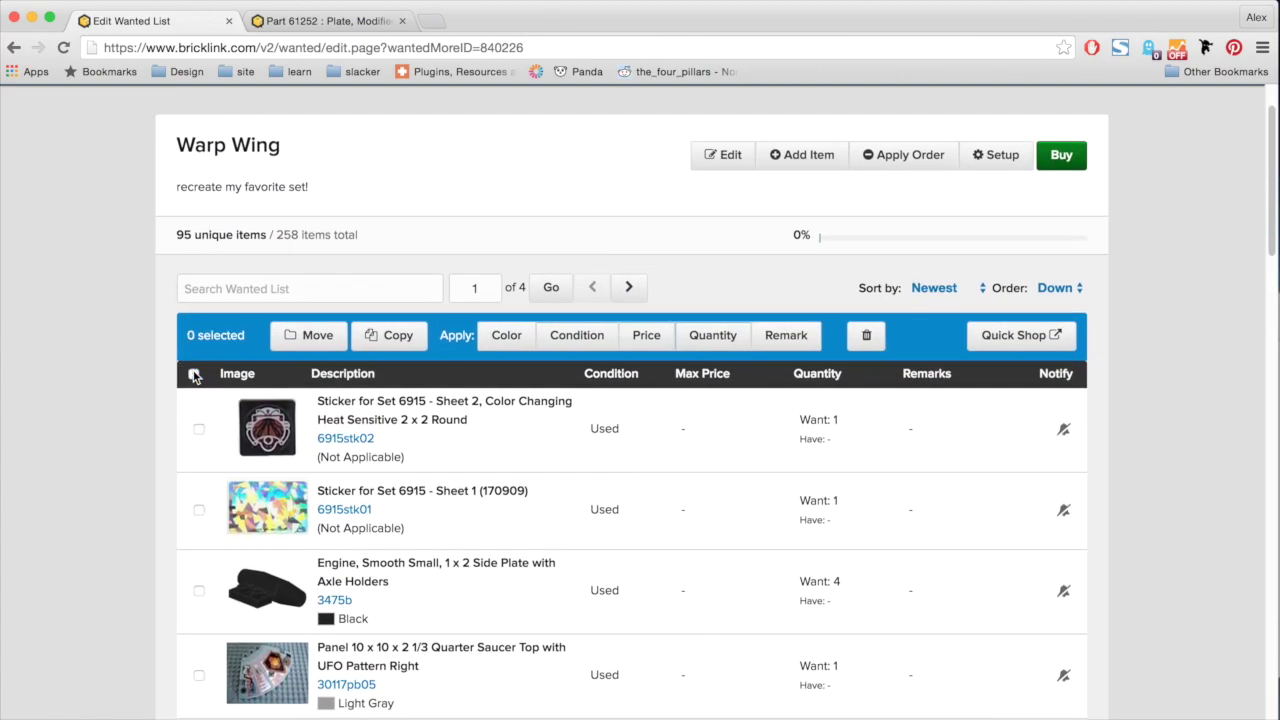
scroll(117, 369, "down", 3)
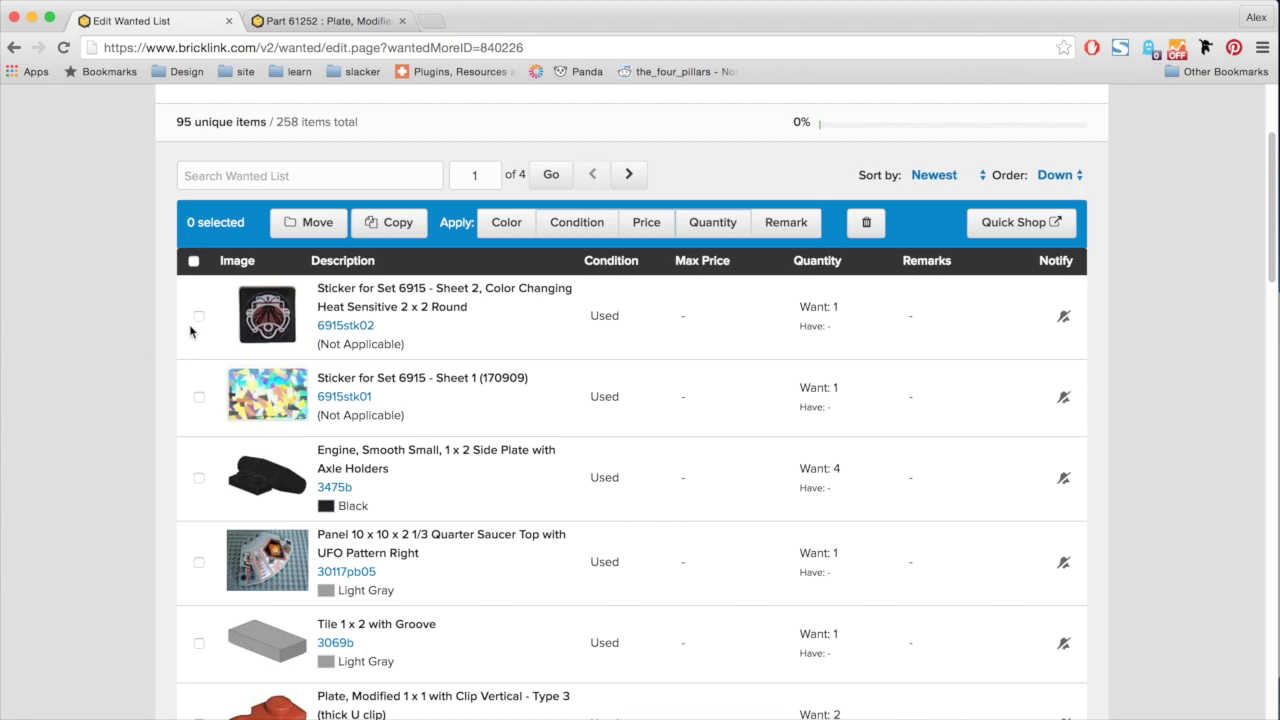
Step: Delete the two Set 6915 sticker items, 6915stk02 and 6915stk01, from the Warp Wing list
left_click(199, 317)
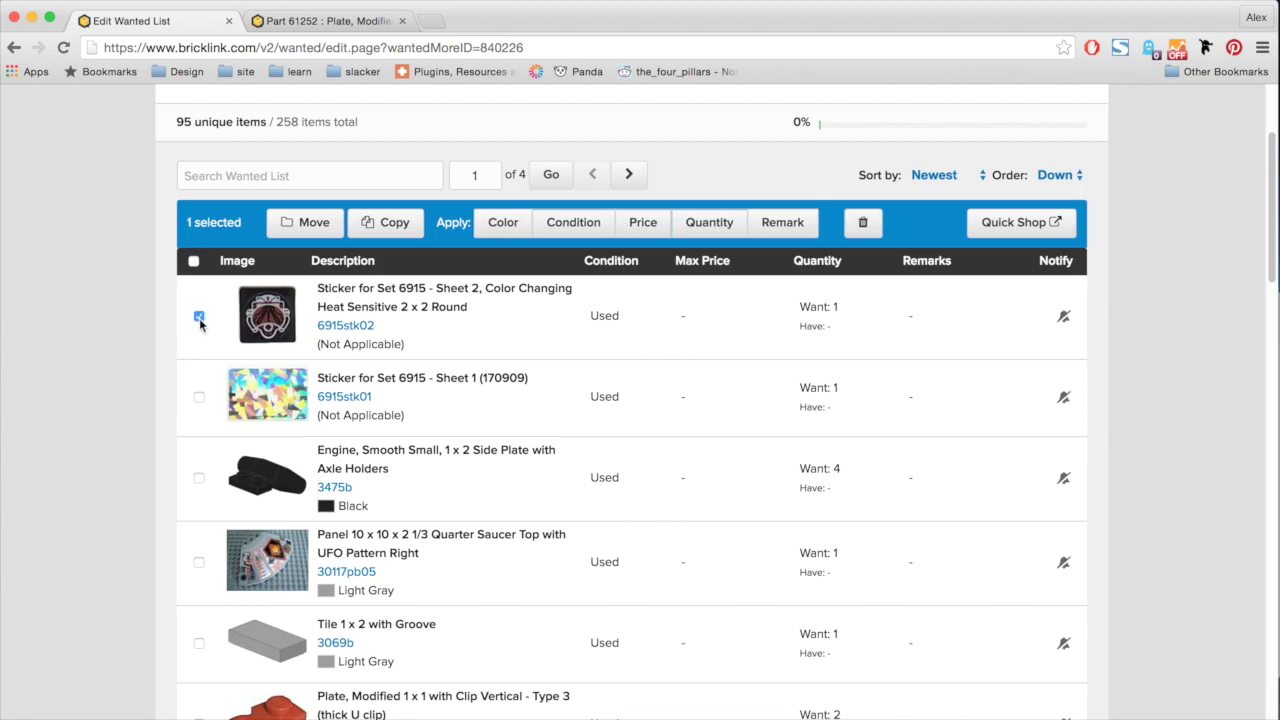
left_click(198, 397)
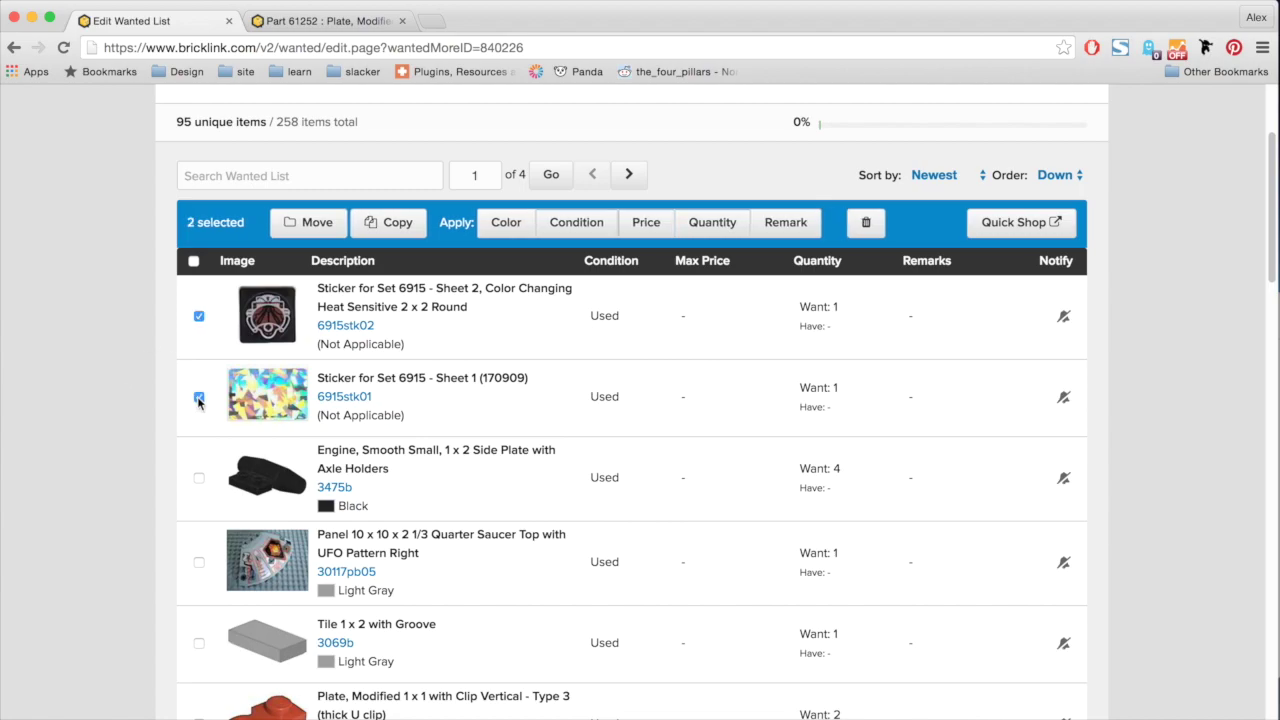
left_click(866, 222)
left_click(757, 517)
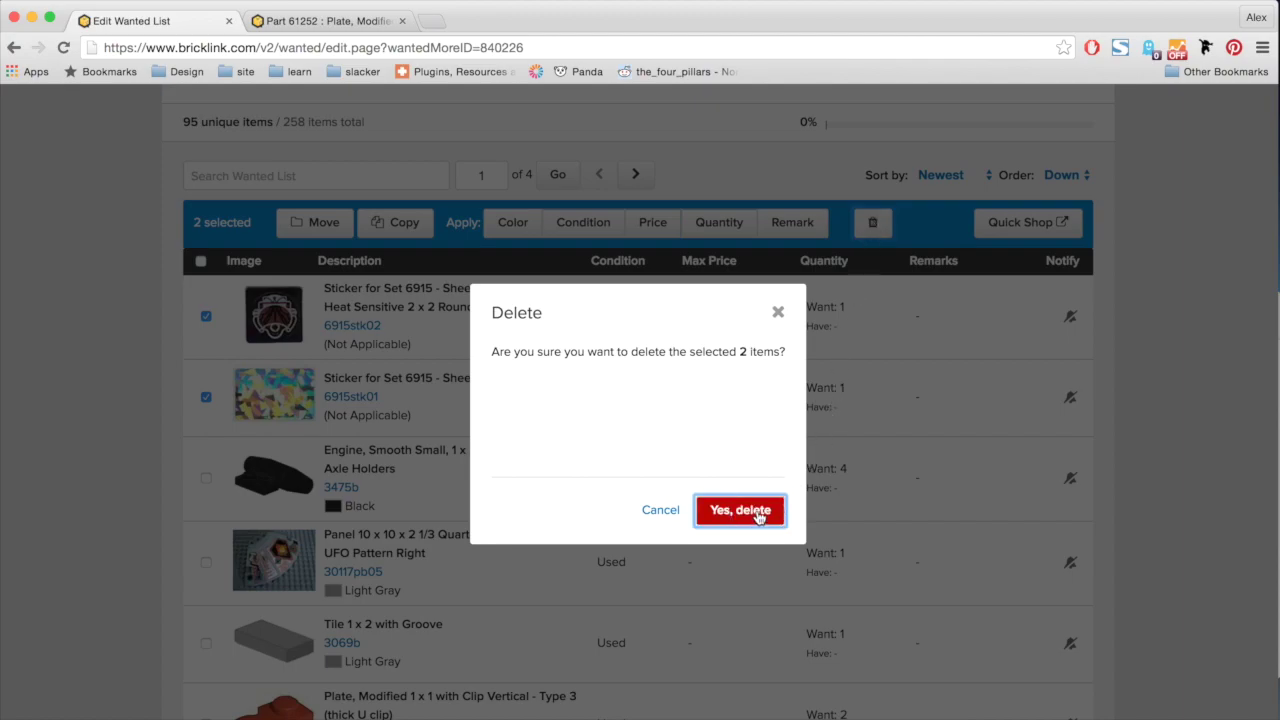
Step: Start buying the Warp Wing wanted list and look through its selected items and the other wanted lists
scroll(1148, 400, "up", 4)
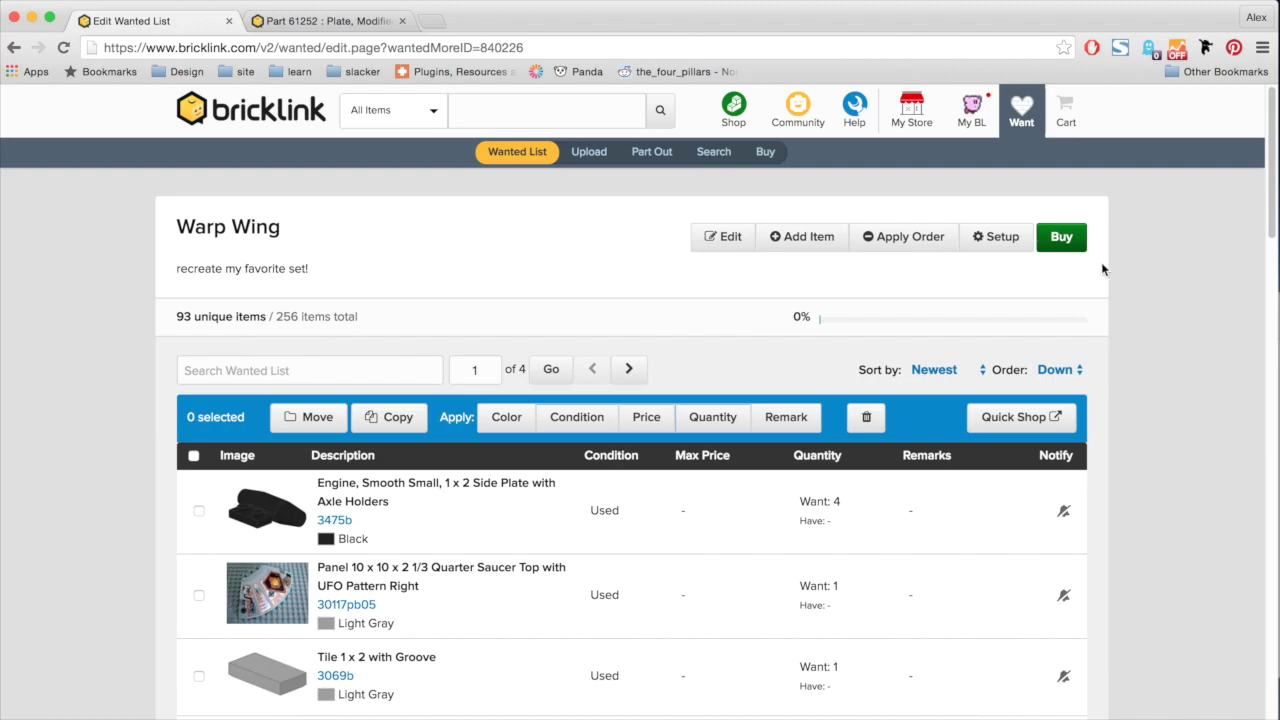
scroll(1101, 262, "down", 2)
scroll(1101, 262, "up", 2)
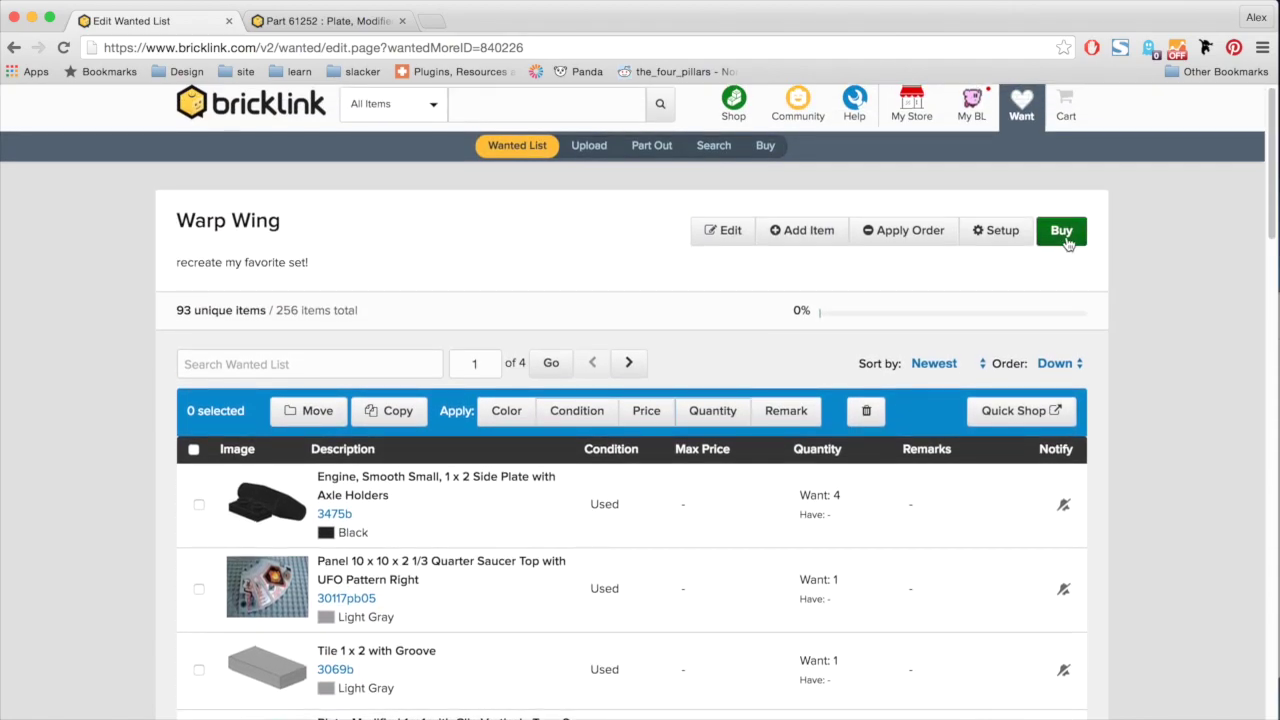
left_click(1067, 241)
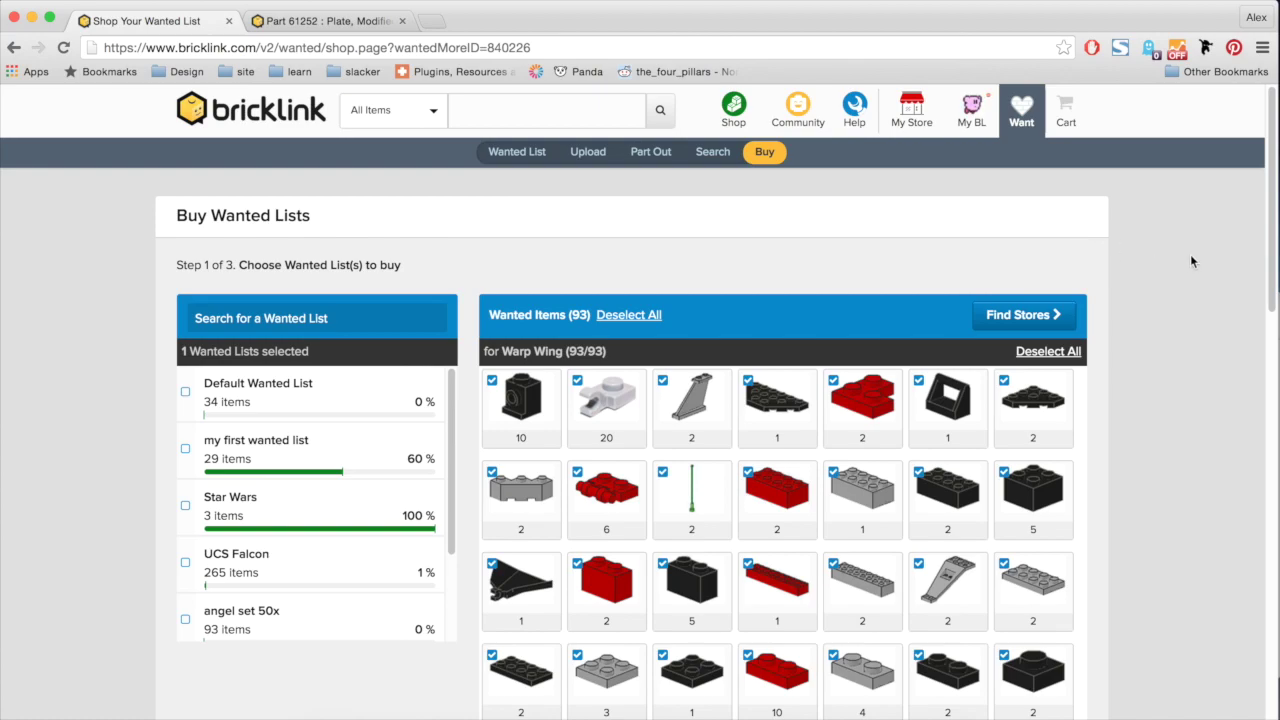
scroll(1190, 261, "down", 2)
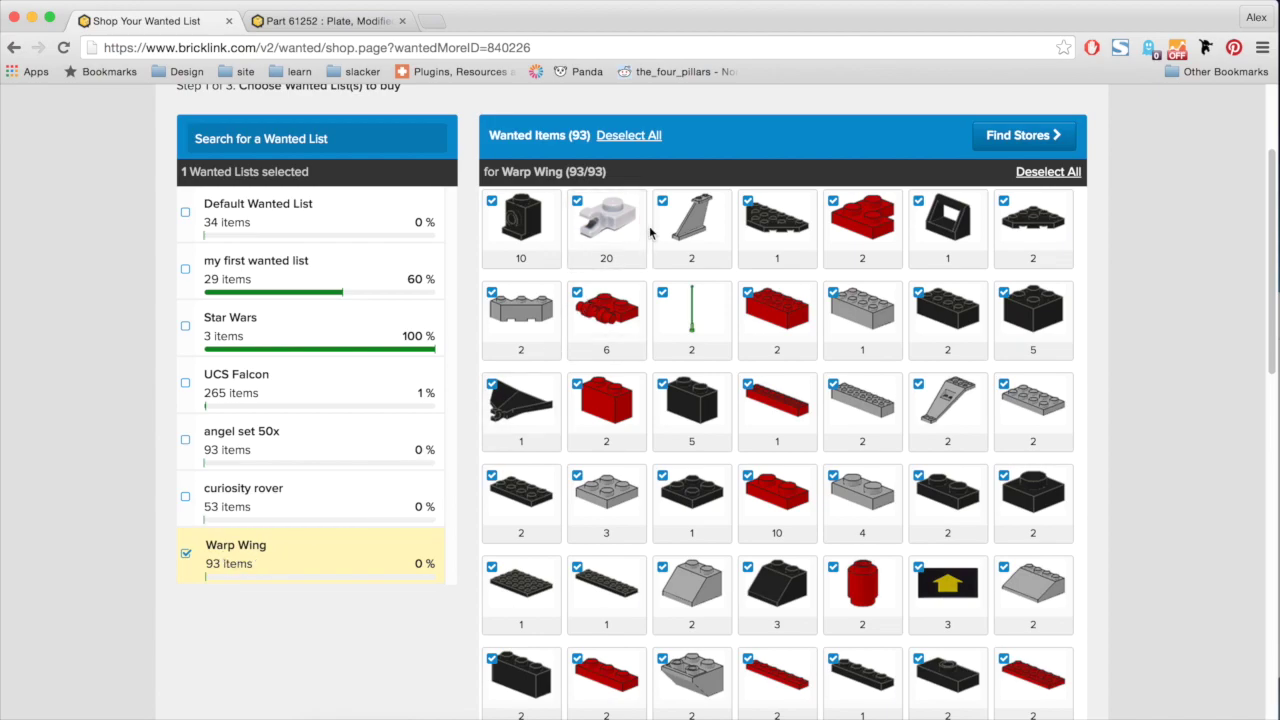
scroll(650, 233, "down", 1)
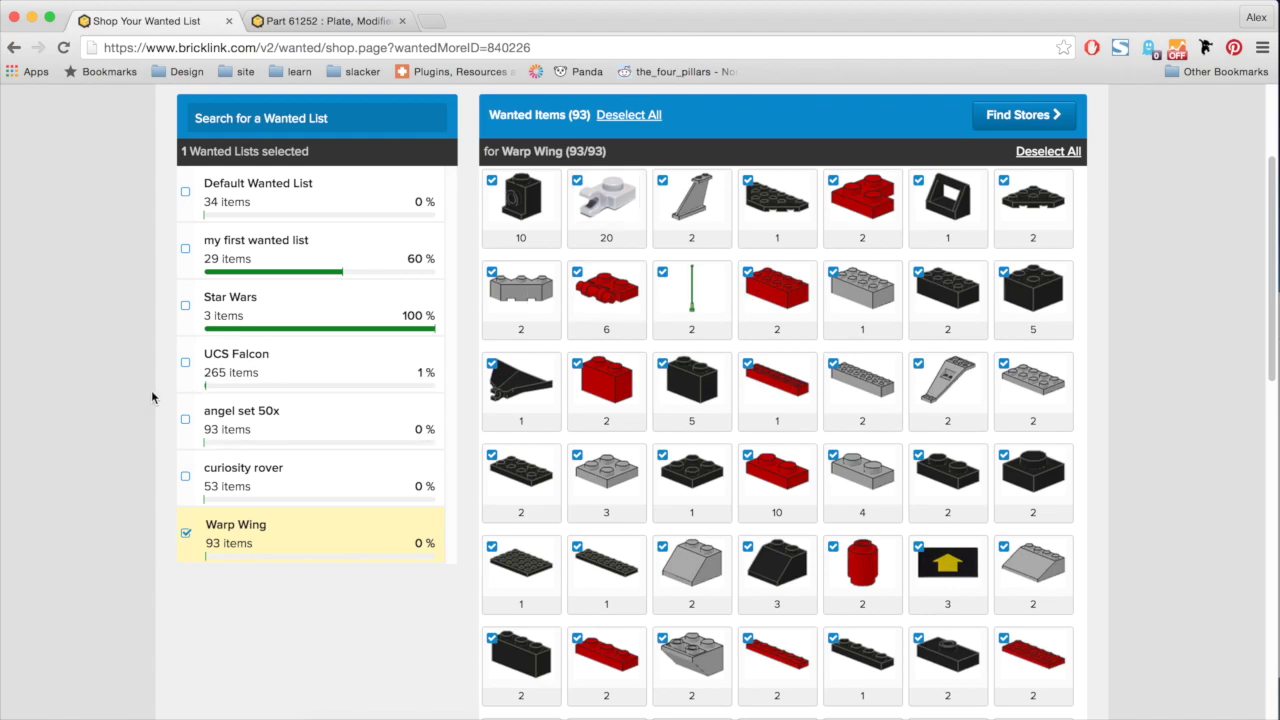
scroll(126, 403, "up", 2)
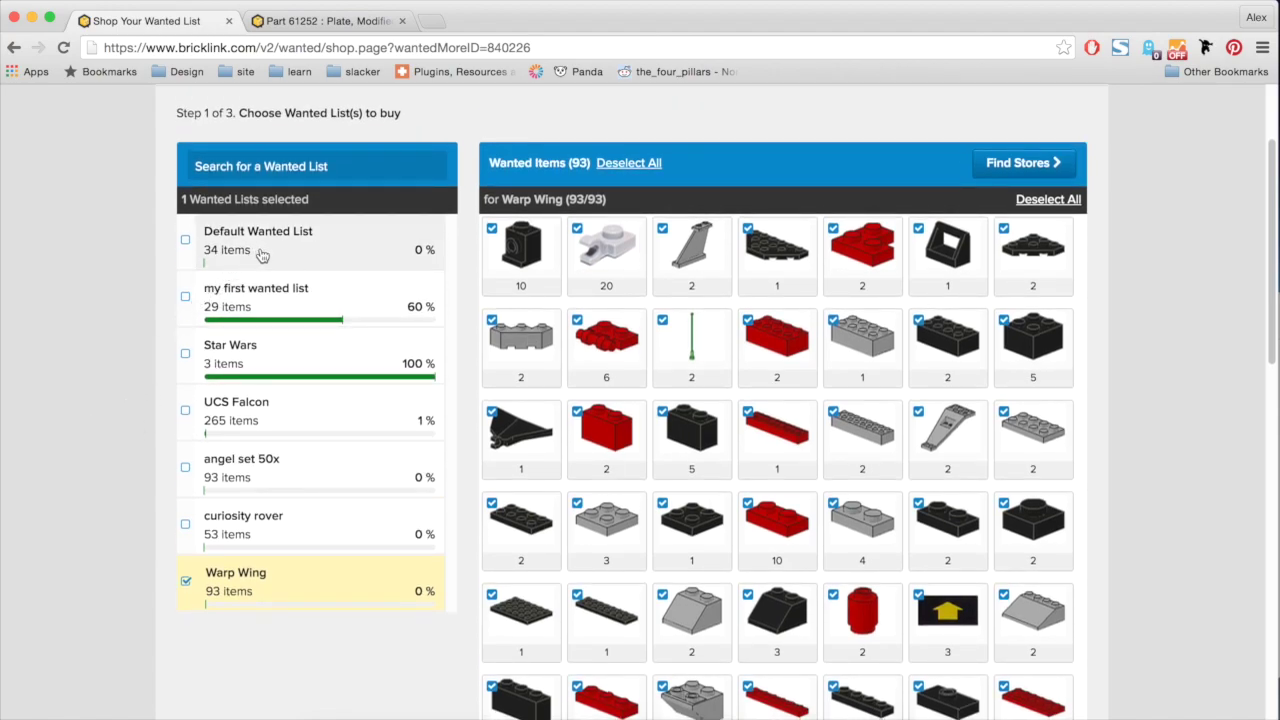
Step: Include the Default Wanted List in the purchase, look over its items and exclude it again
left_click(311, 244)
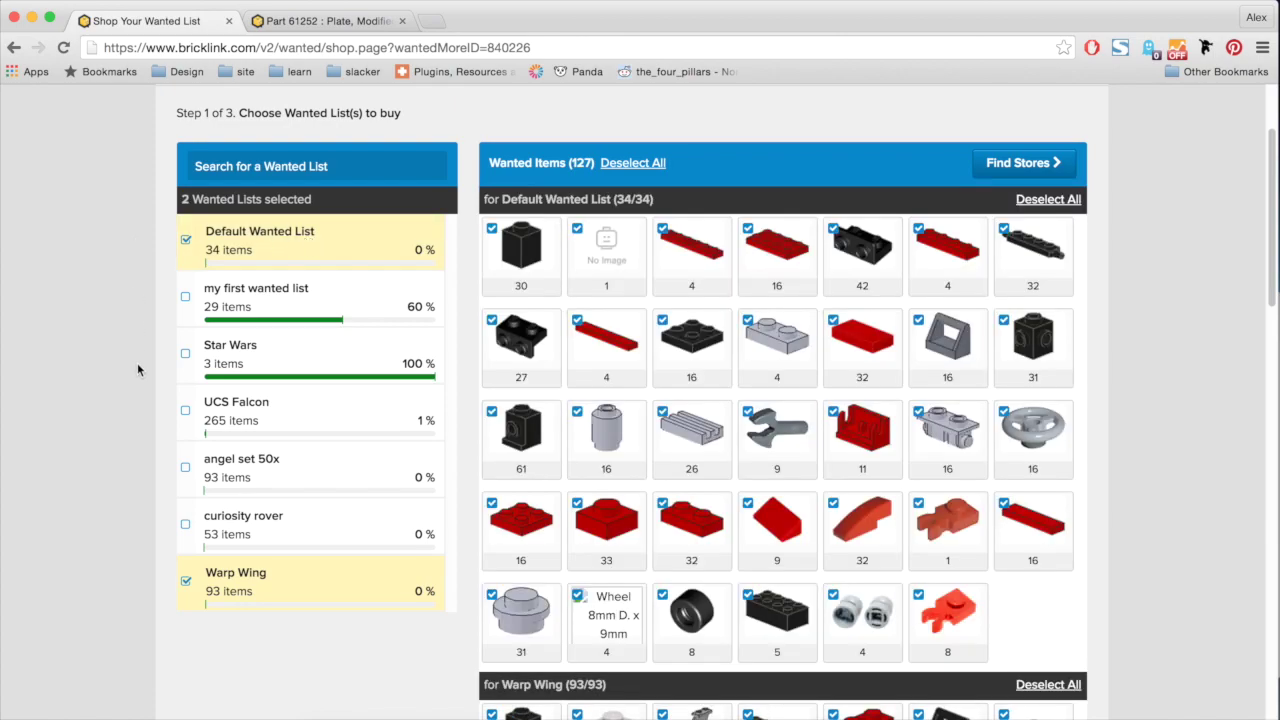
scroll(1137, 287, "down", 2)
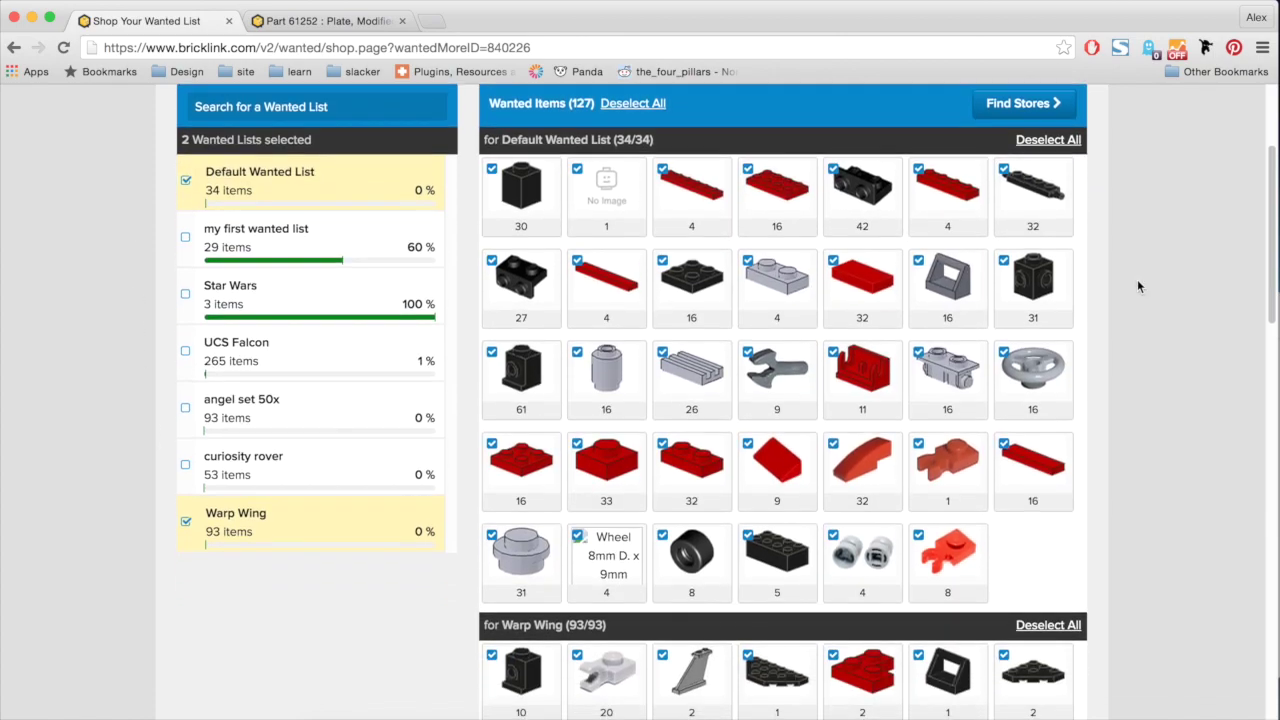
scroll(1137, 287, "down", 1)
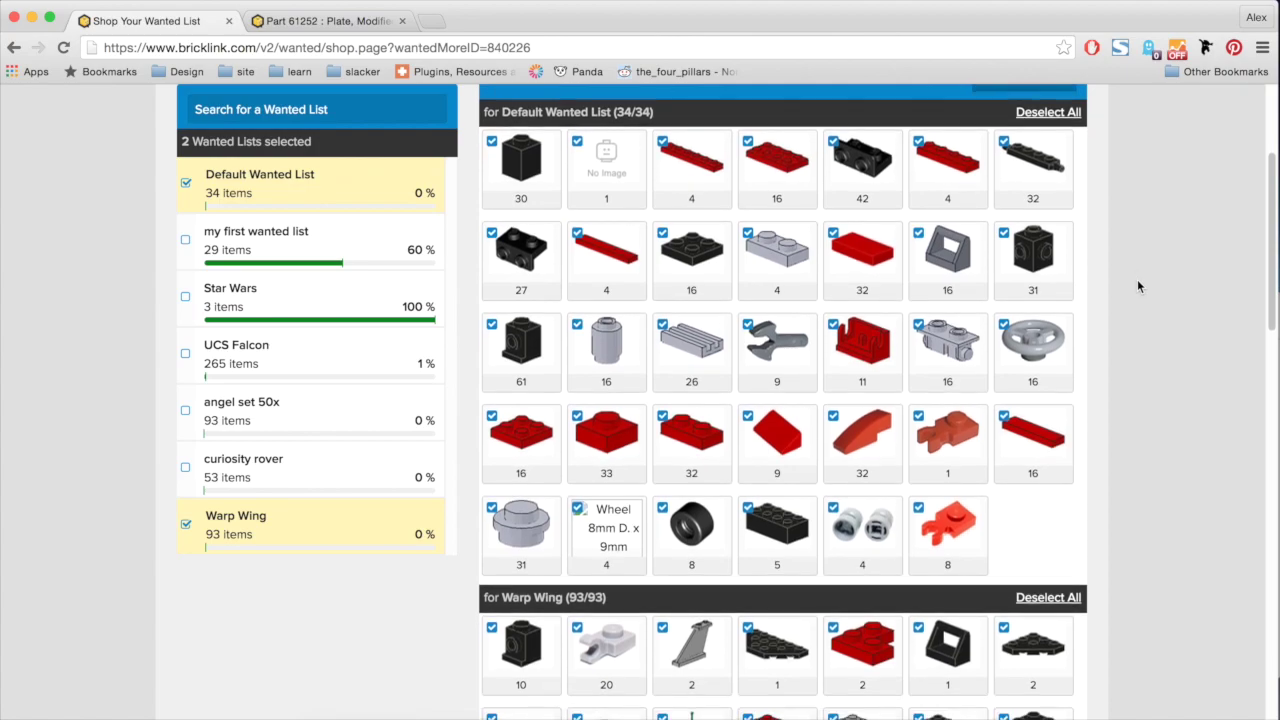
left_click(187, 186)
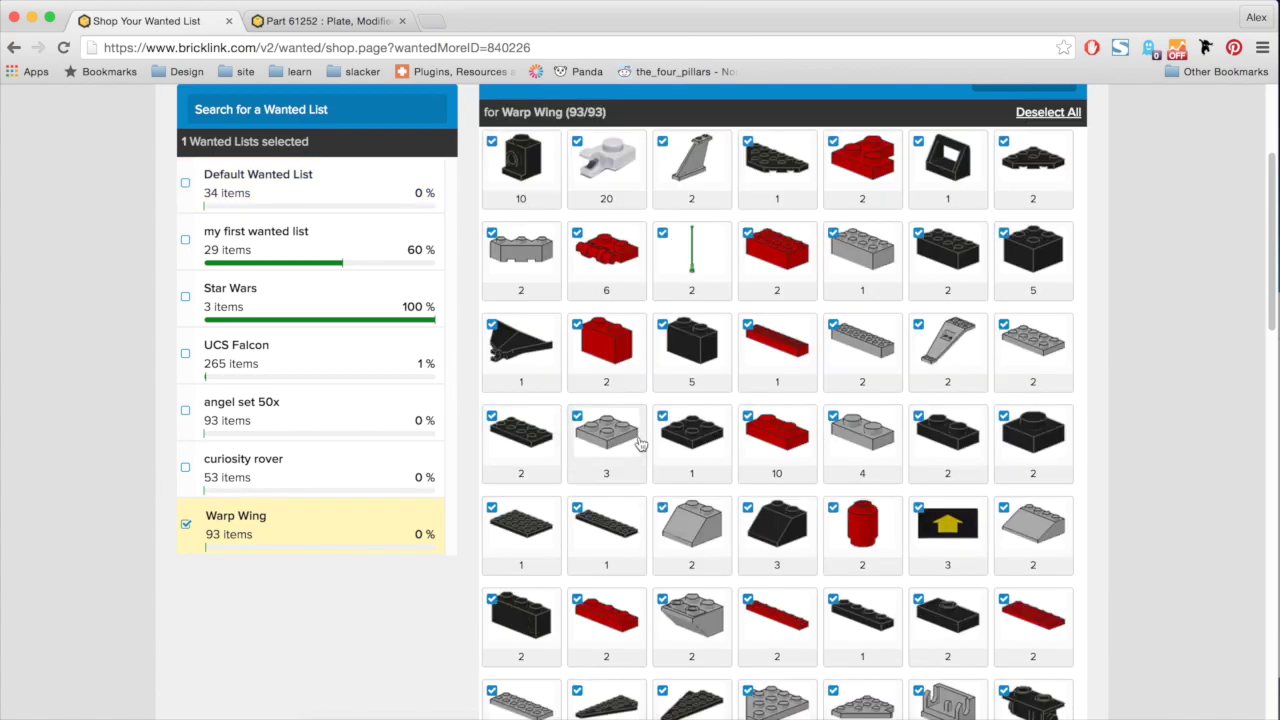
Step: Exclude the fourth, fifth and sixth Warp Wing items from the purchase: the black wedge plate, the red plate and the black open-framed piece
scroll(1040, 330, "up", 1)
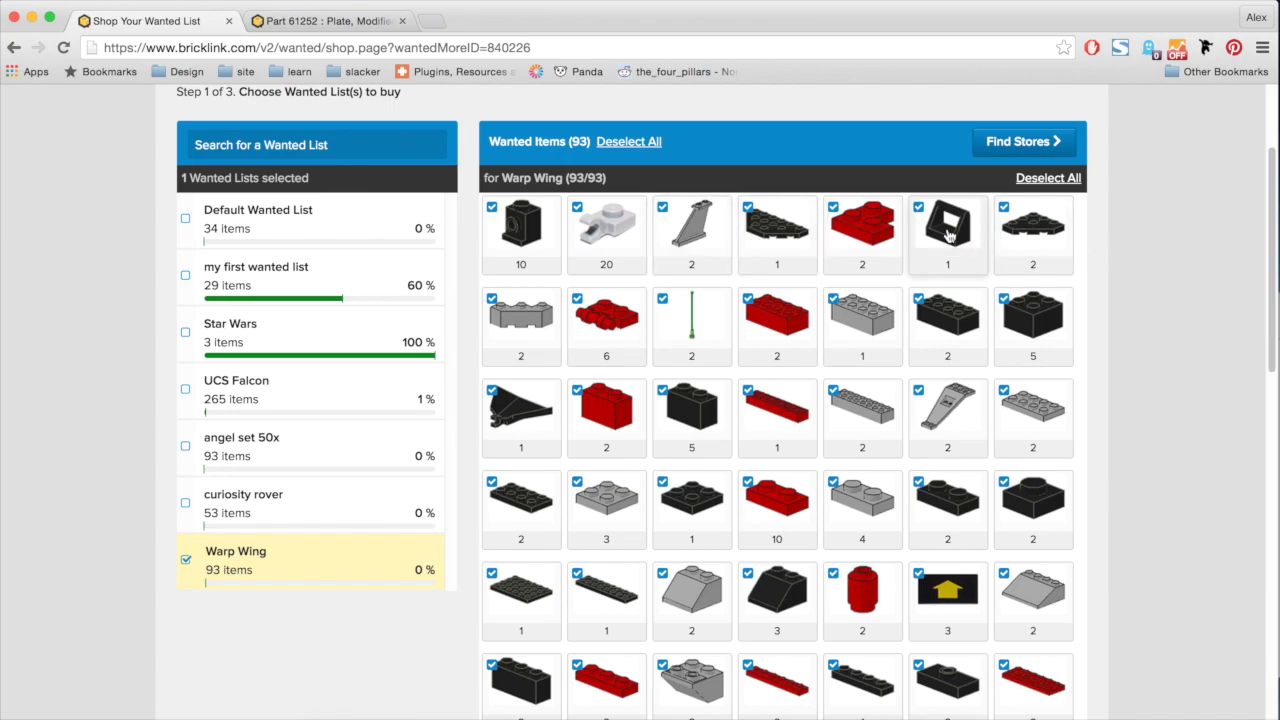
left_click(945, 230)
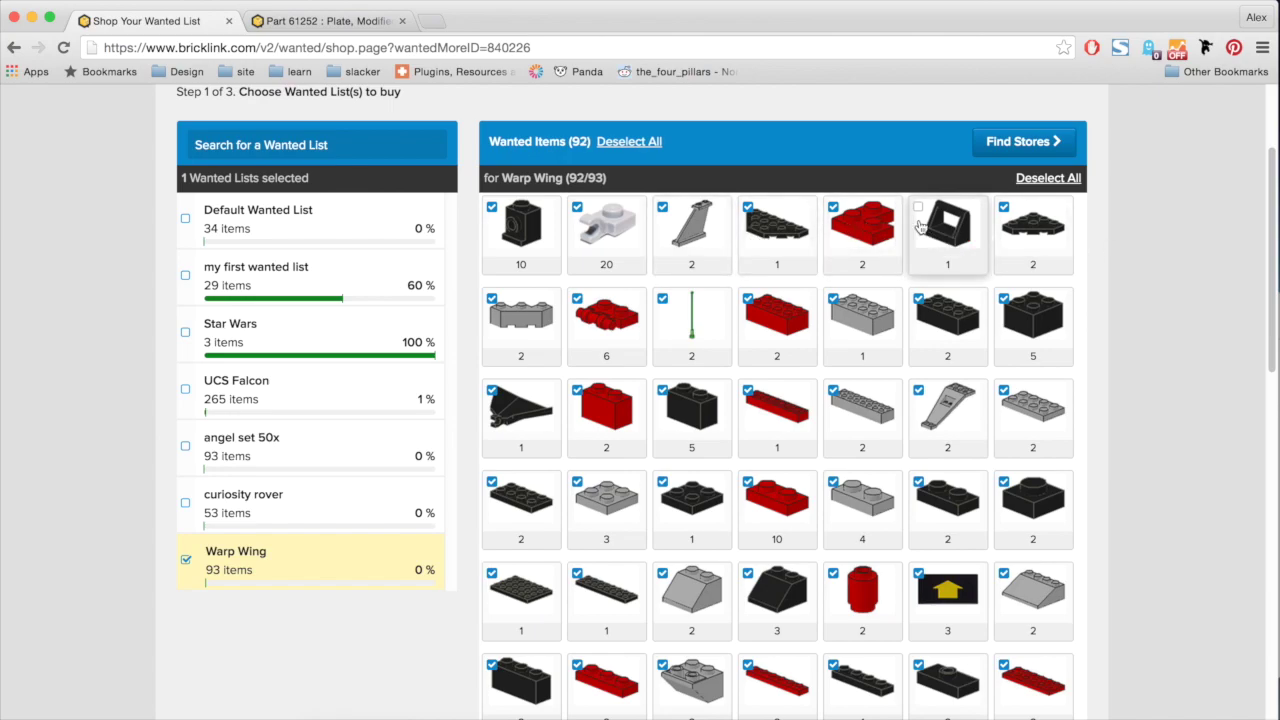
left_click(921, 228)
left_click(861, 227)
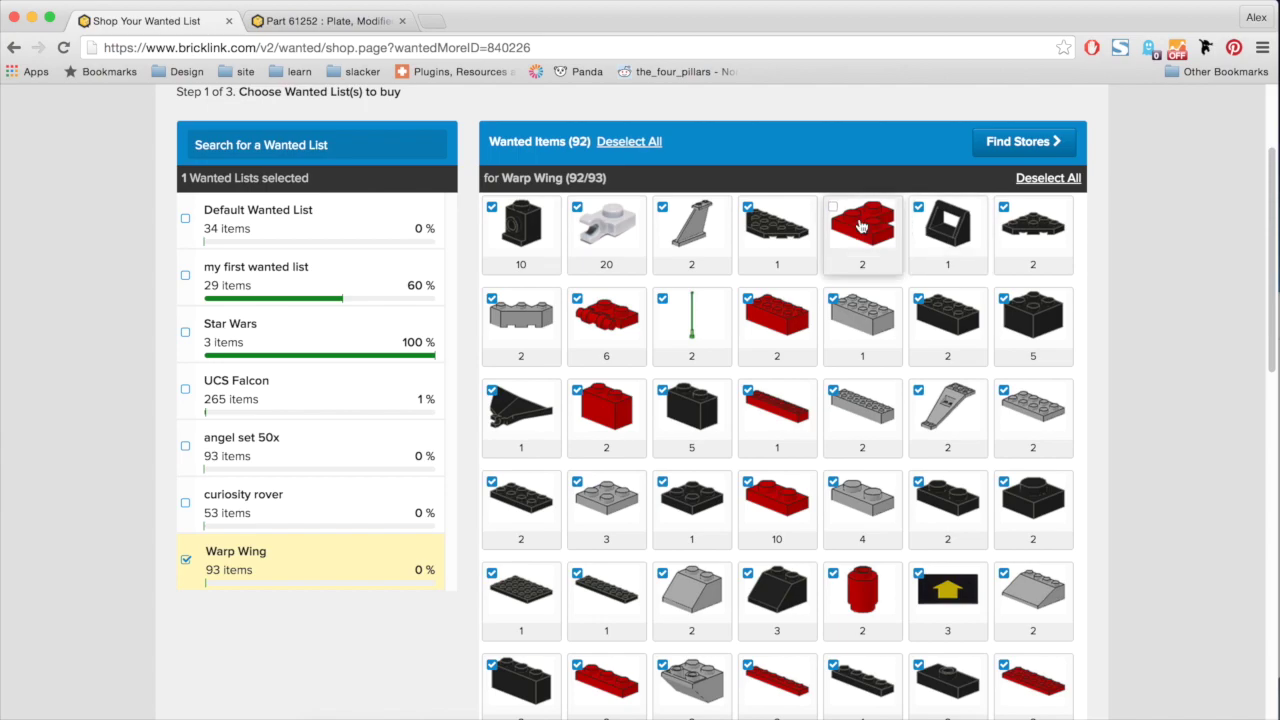
left_click(947, 229)
left_click(768, 240)
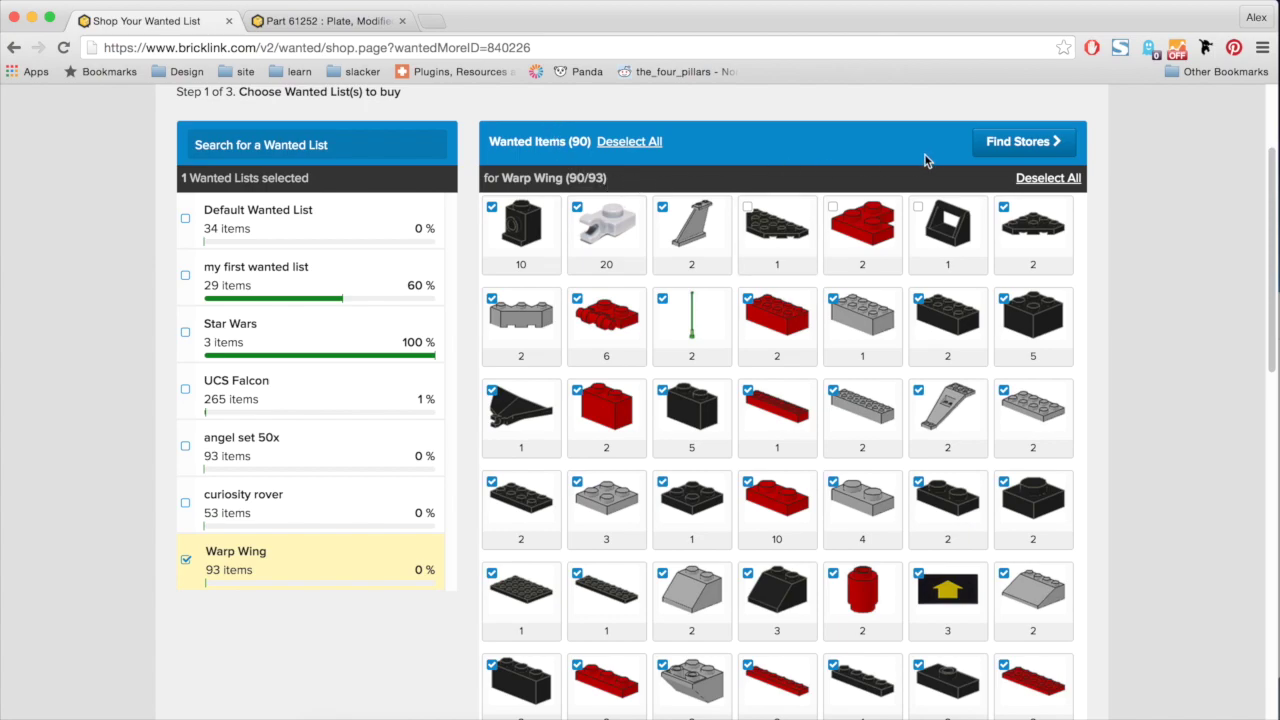
Step: Find stores for the remaining Warp Wing items and look through the stores offered, sorted by unique lots
left_click(1019, 146)
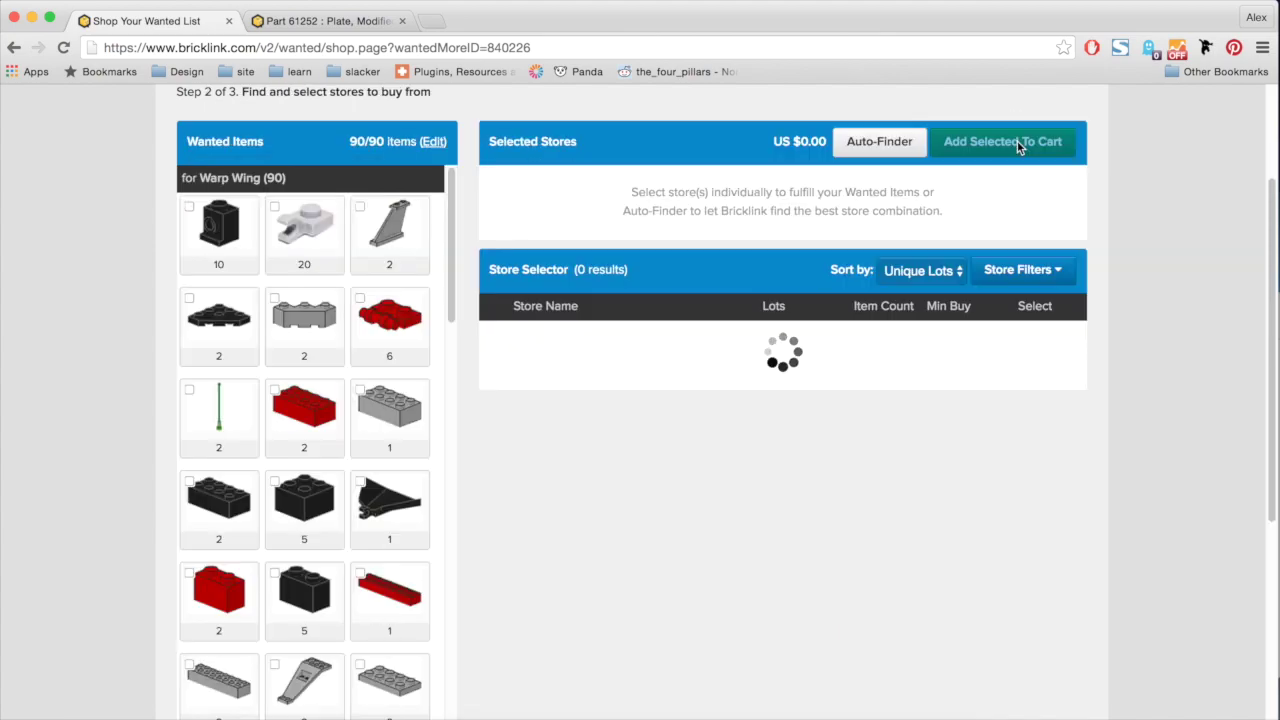
scroll(1019, 148, "up", 1)
scroll(1018, 148, "up", 3)
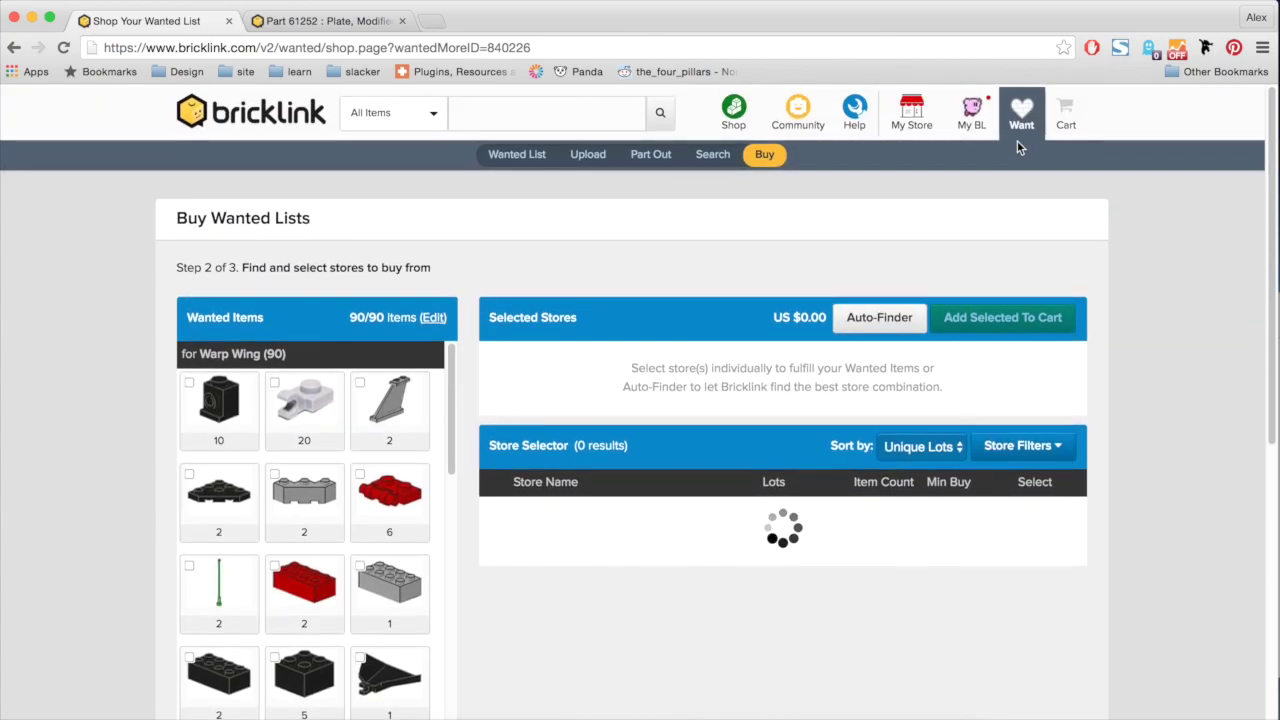
scroll(1018, 148, "down", 2)
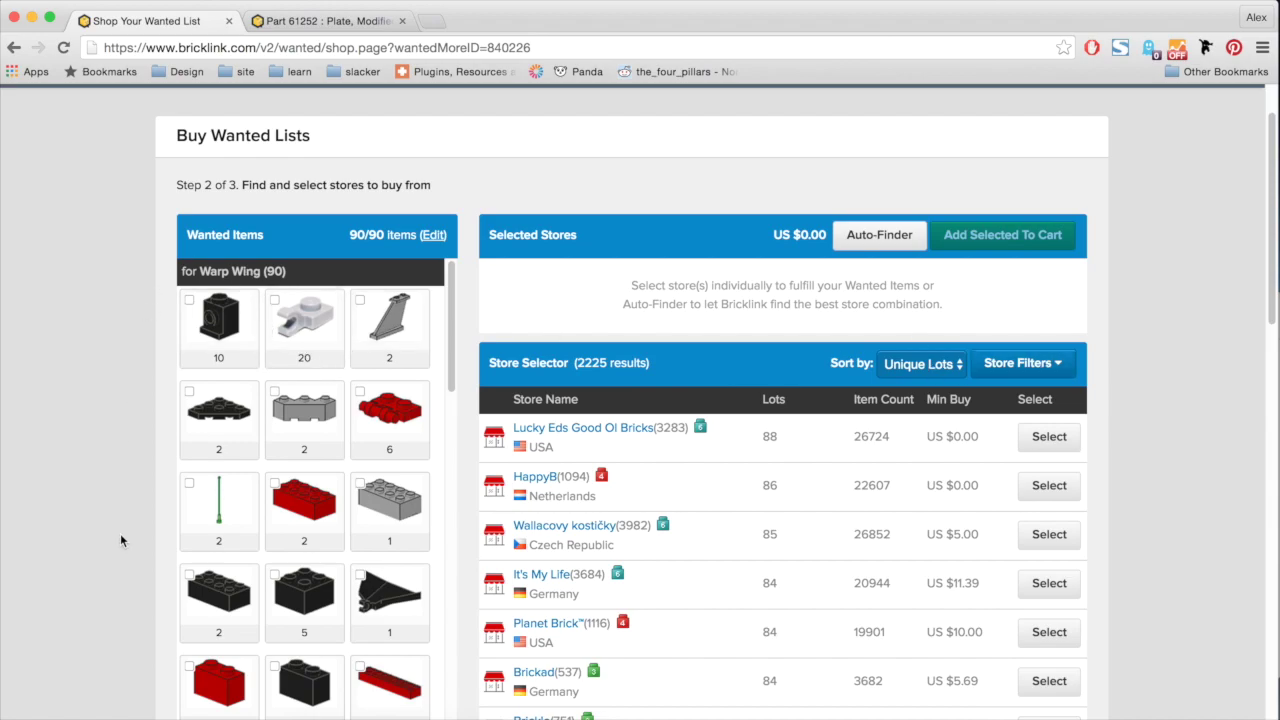
scroll(120, 540, "down", 1)
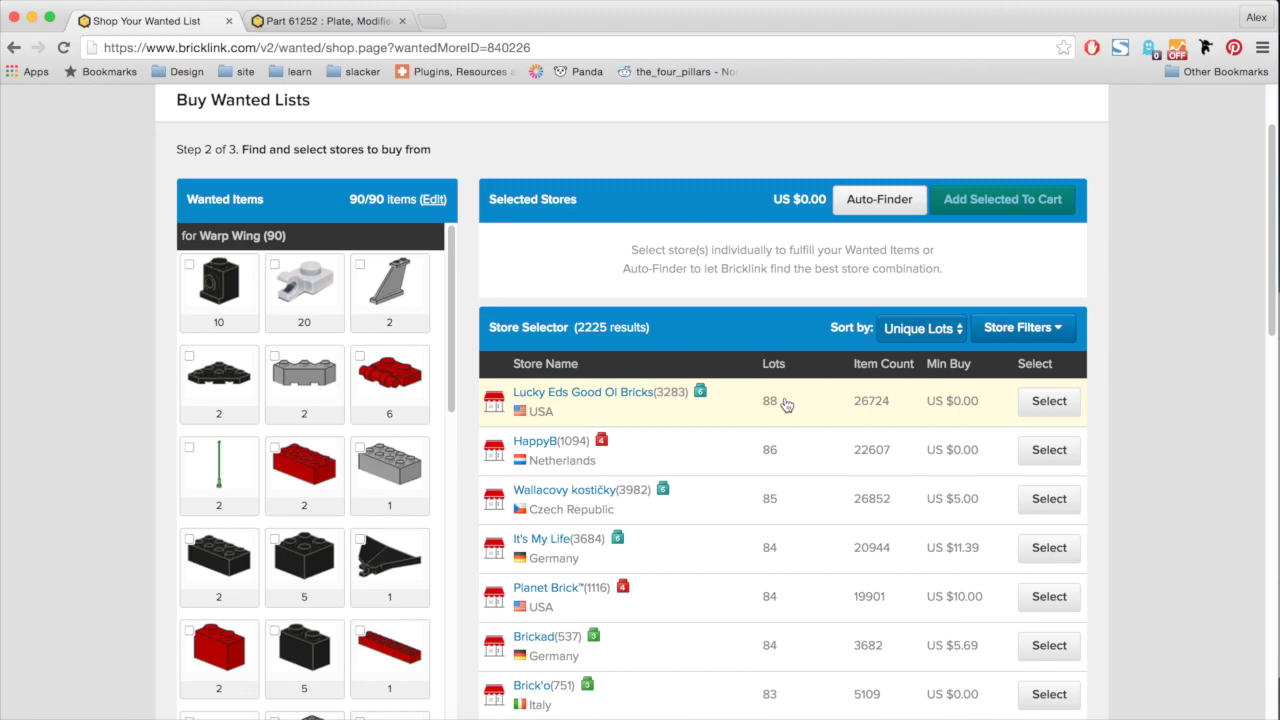
scroll(1201, 366, "down", 1)
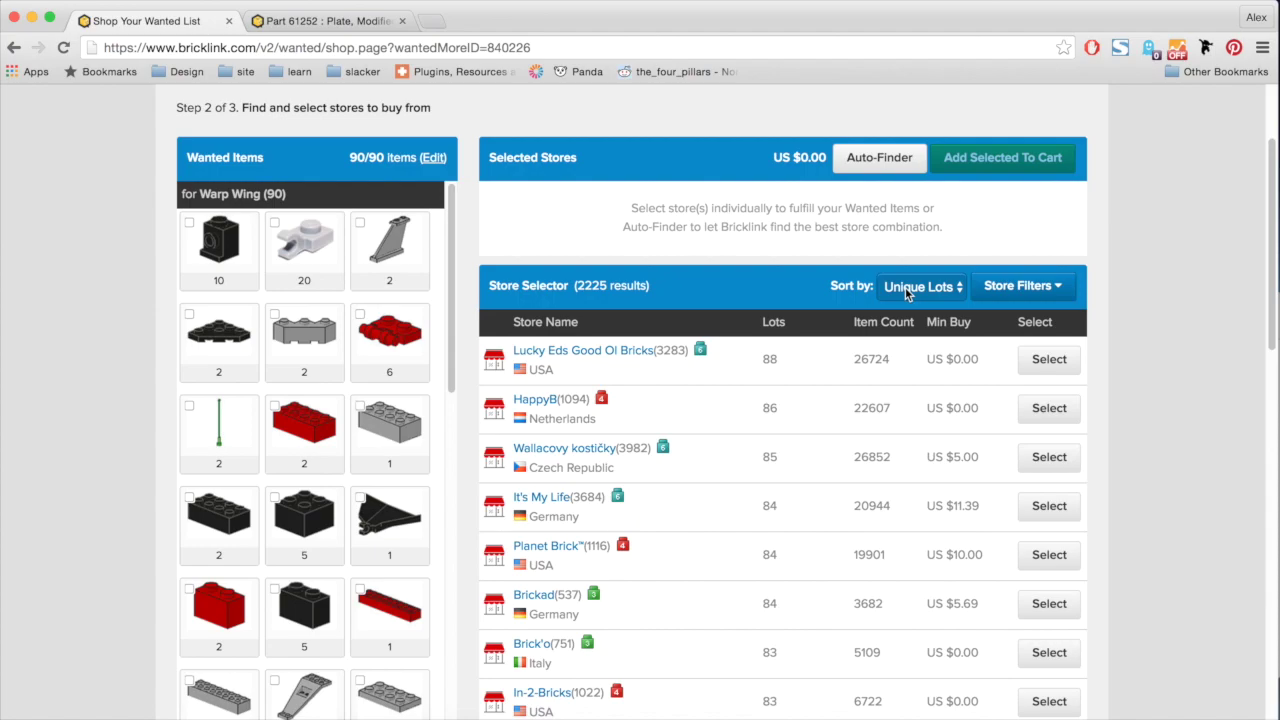
Step: Filter the stores by store location USA
left_click(1050, 290)
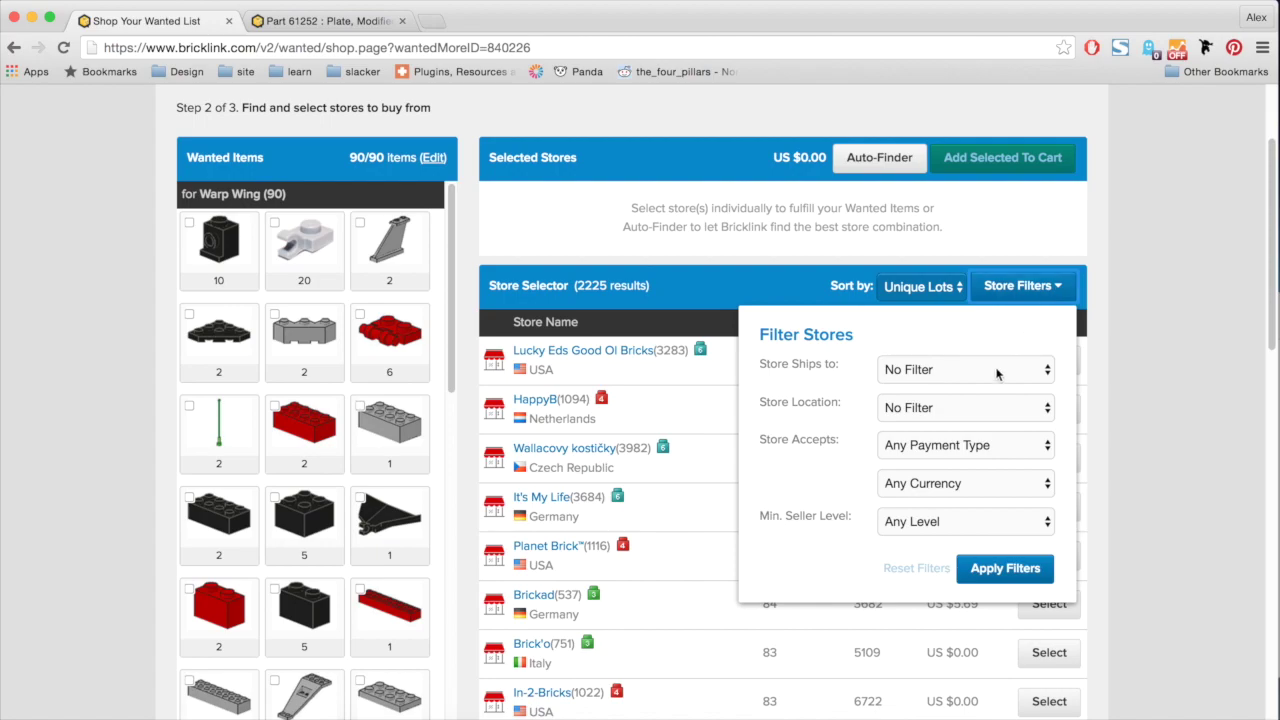
left_click(971, 408)
scroll(970, 418, "down", 10)
scroll(970, 418, "down", 15)
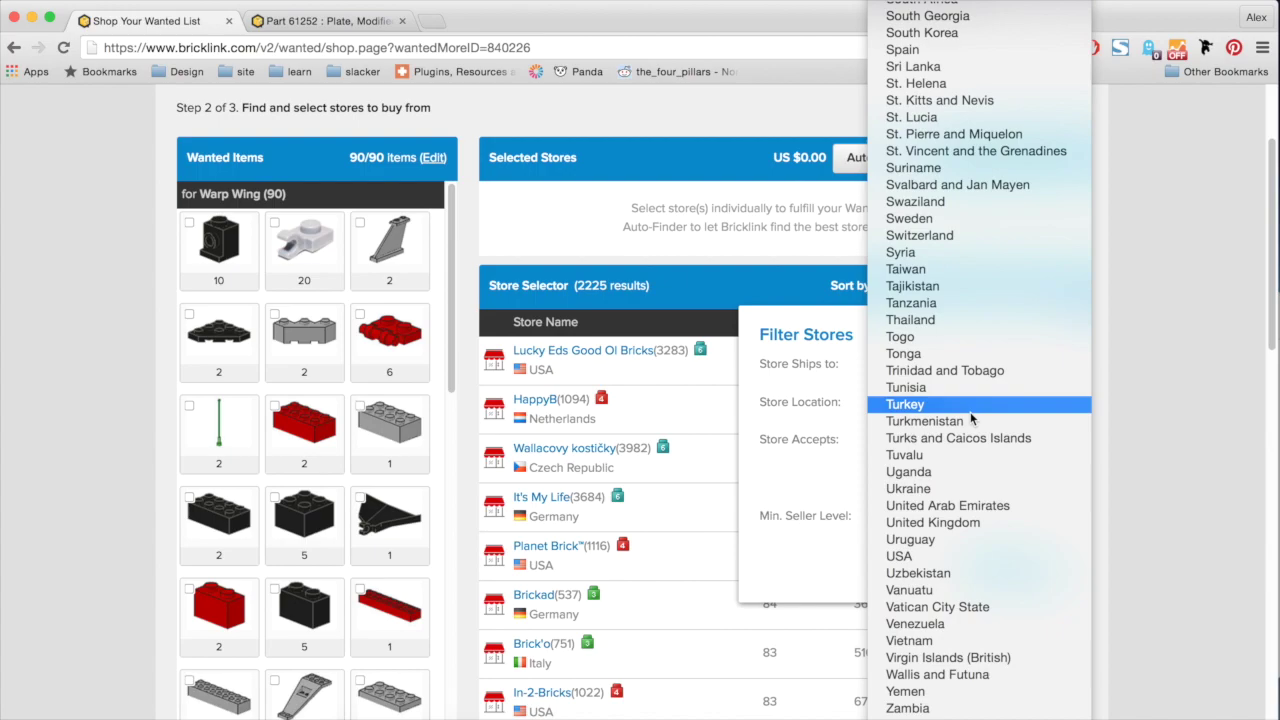
left_click(913, 557)
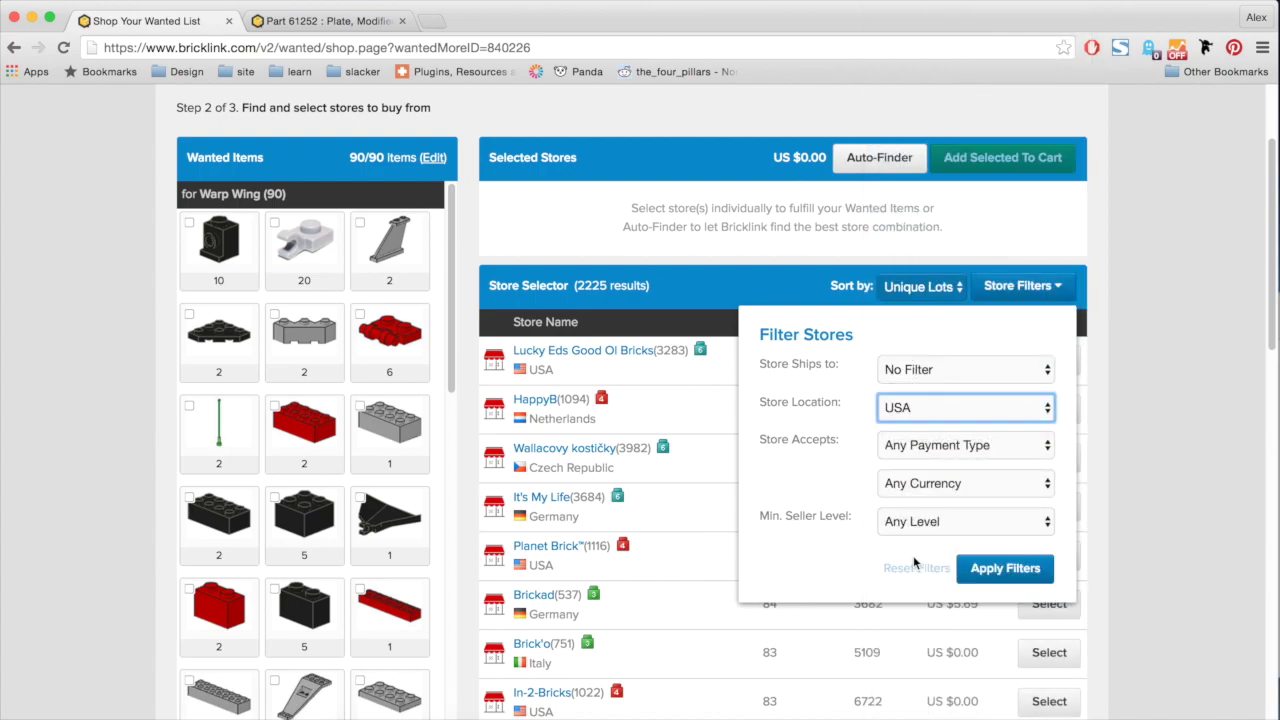
left_click(1001, 575)
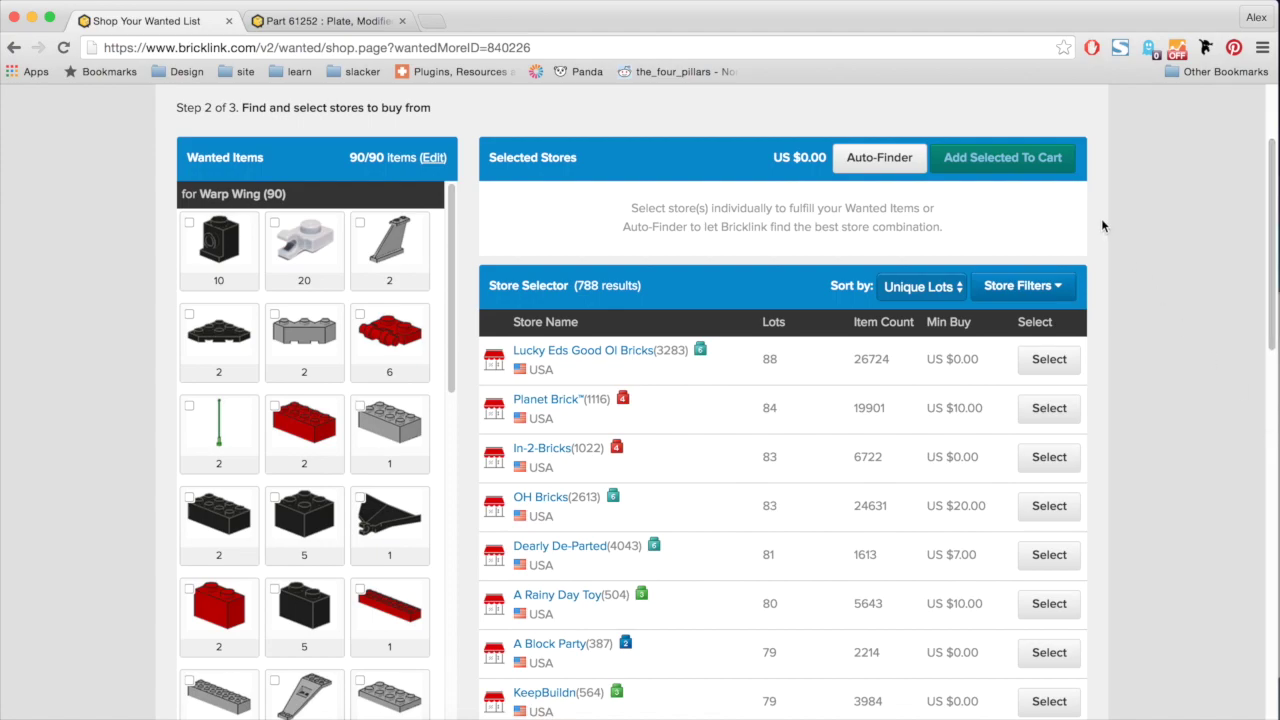
Step: Compare which wanted items the stores Lucky Eds Good Ol Bricks and Planet Brick can supply
scroll(1224, 265, "down", 1)
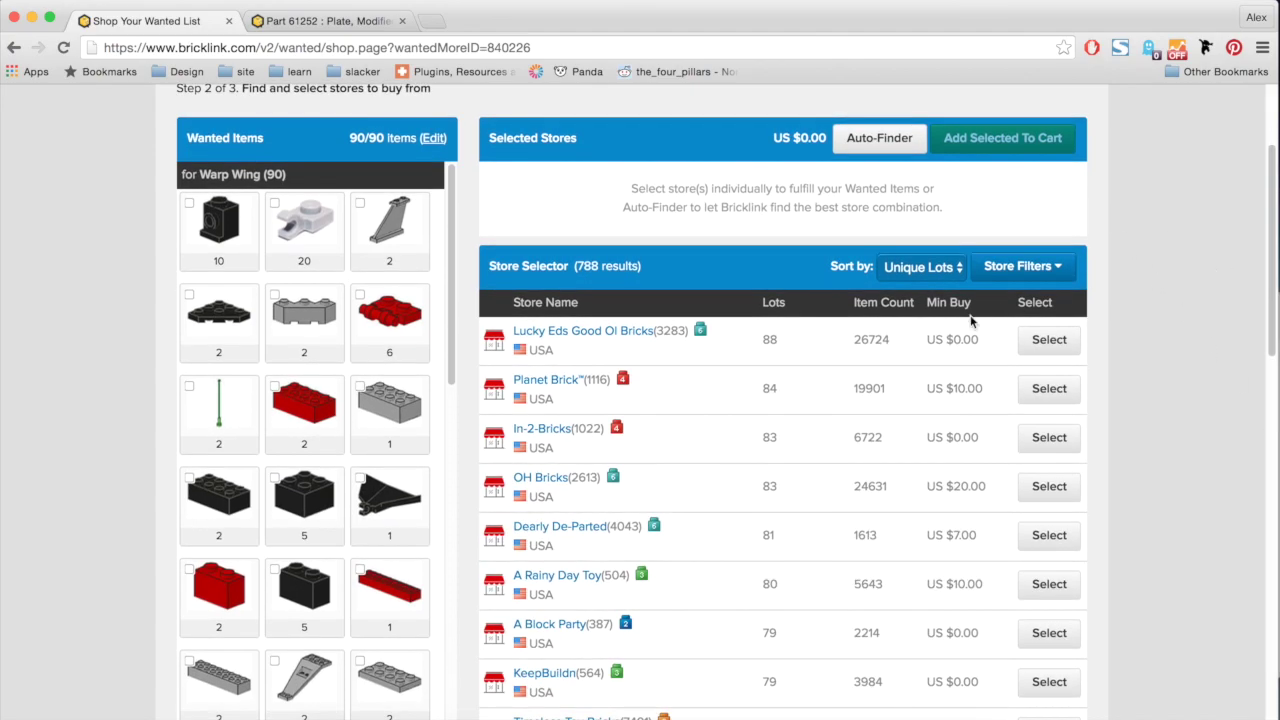
left_click(862, 350)
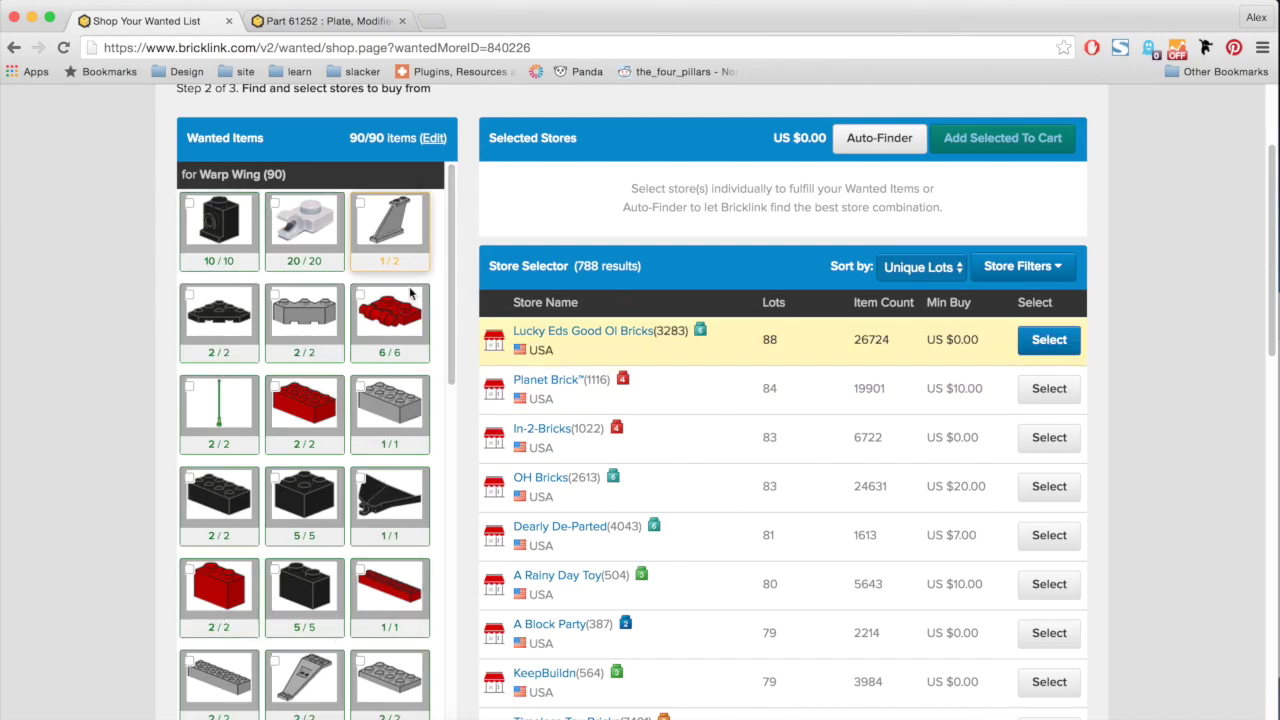
left_click(706, 397)
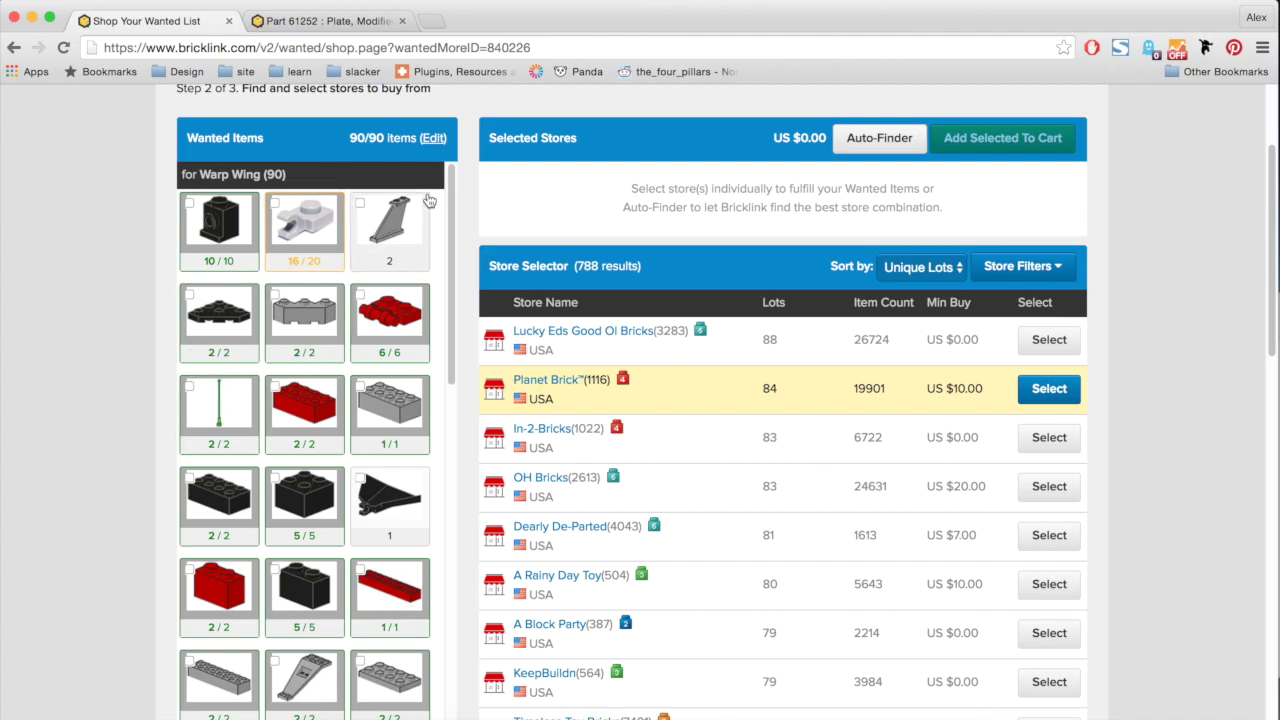
left_click(705, 354)
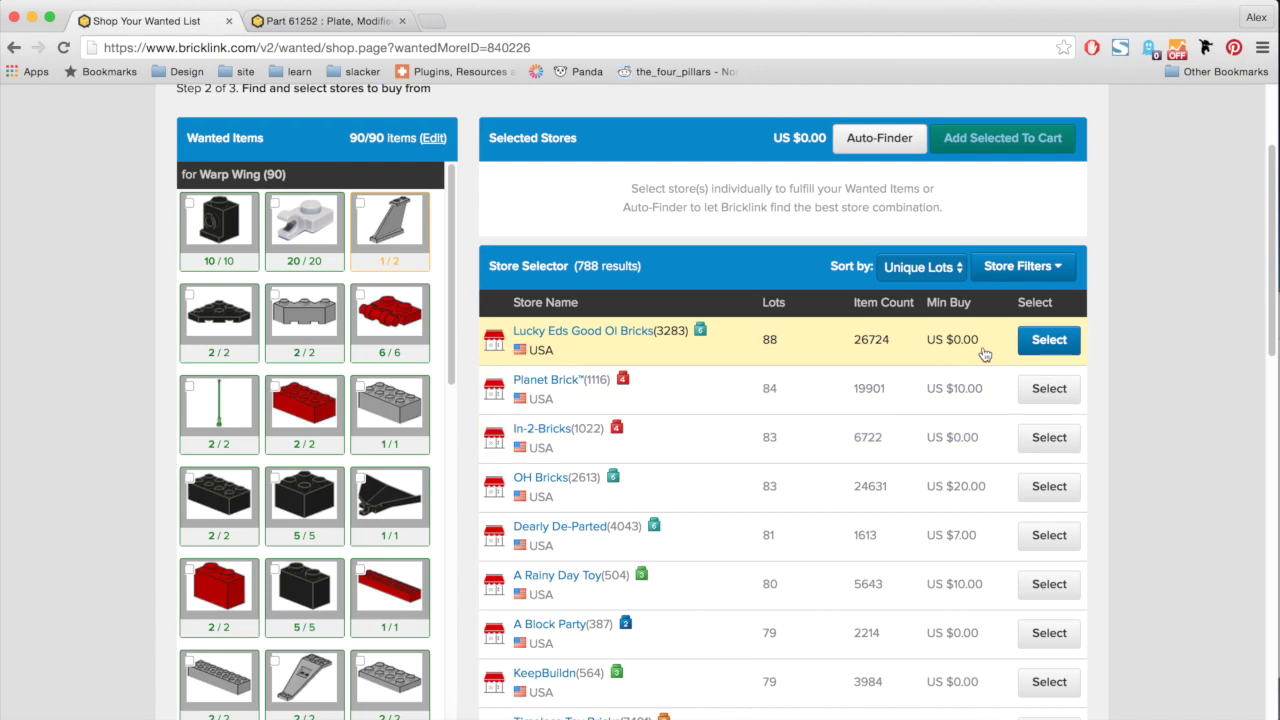
Step: Select the store Lucky Eds Good Ol Bricks and review the prices and quantities of its lots before confirming
left_click(1052, 348)
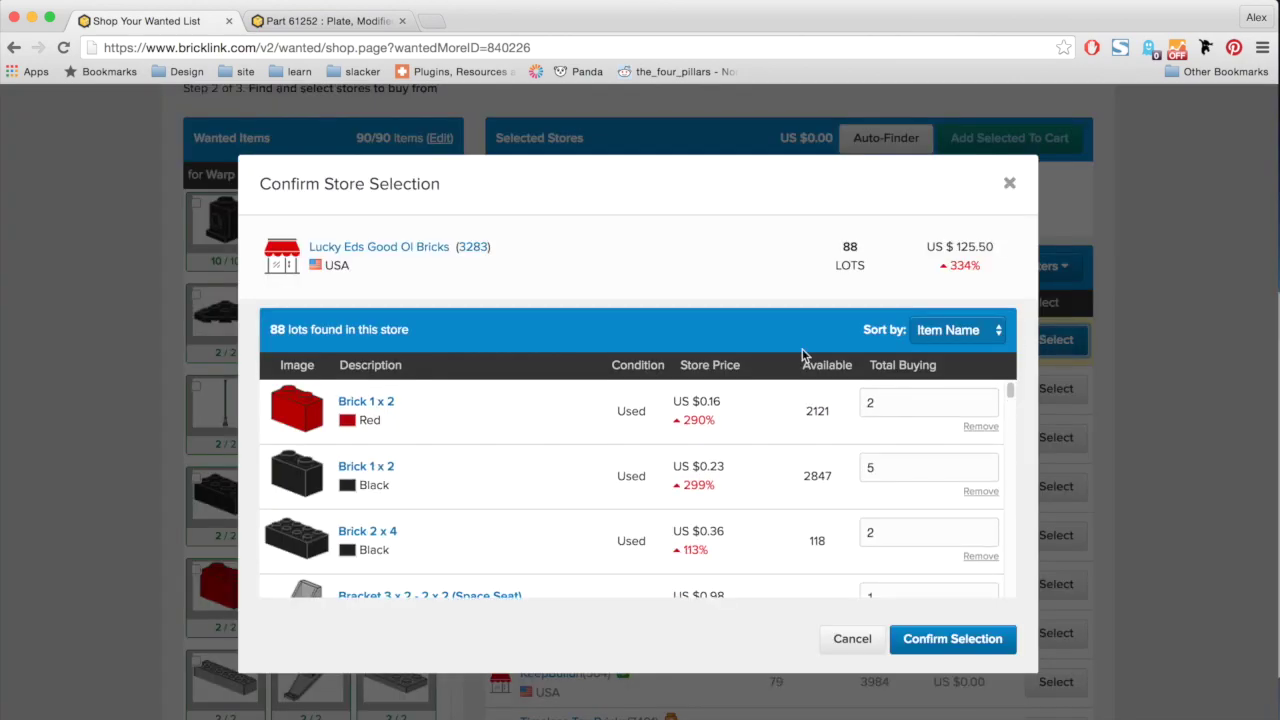
scroll(716, 400, "down", 2)
scroll(716, 400, "down", 3)
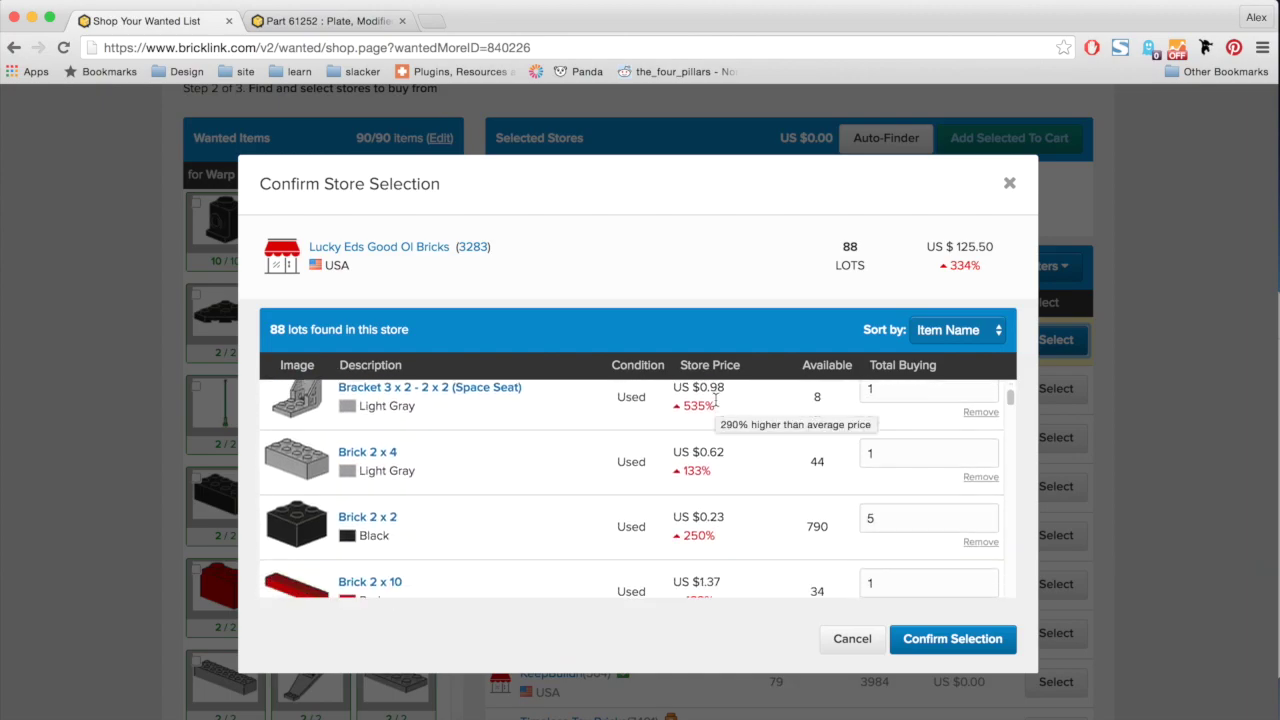
scroll(908, 469, "down", 2)
scroll(908, 469, "down", 1)
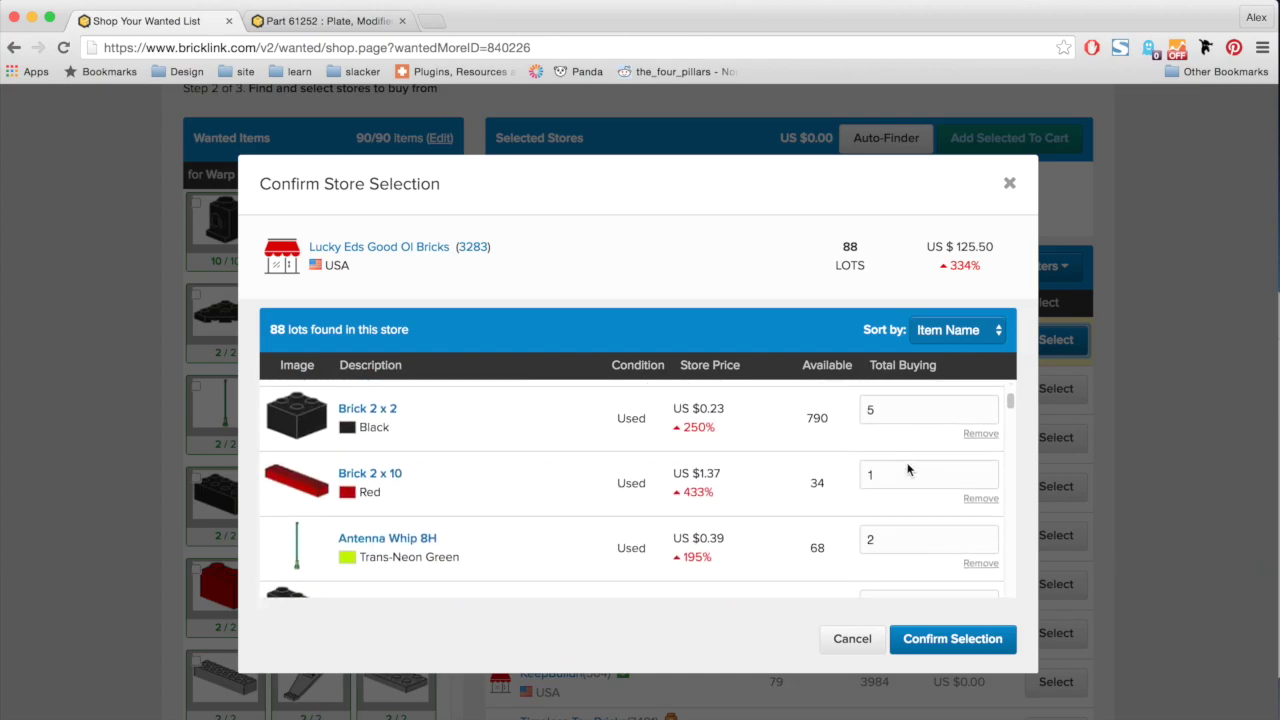
Step: Set the buying quantity of the red Brick 2 x 10 to 10 and look through the store's further lots
left_click(912, 455)
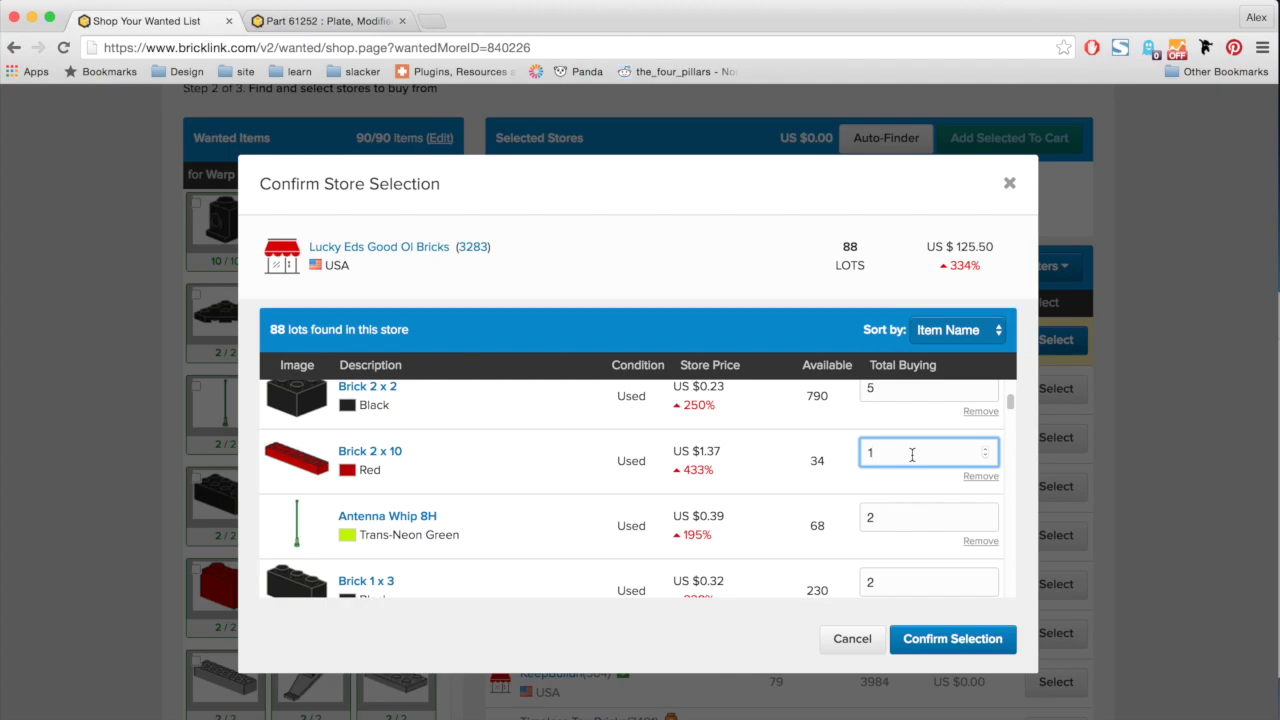
type("0")
scroll(815, 506, "down", 15)
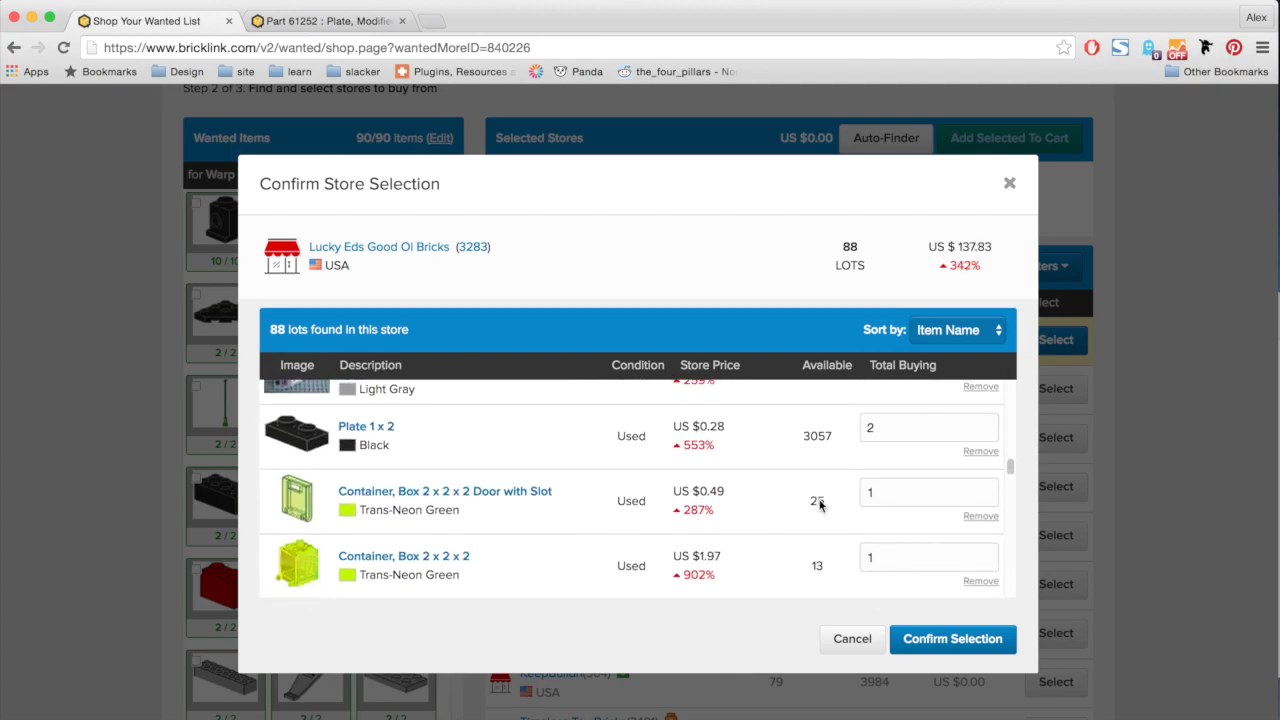
Step: Look through the remaining lots of Lucky Eds Good Ol Bricks and confirm the store selection
scroll(820, 505, "down", 15)
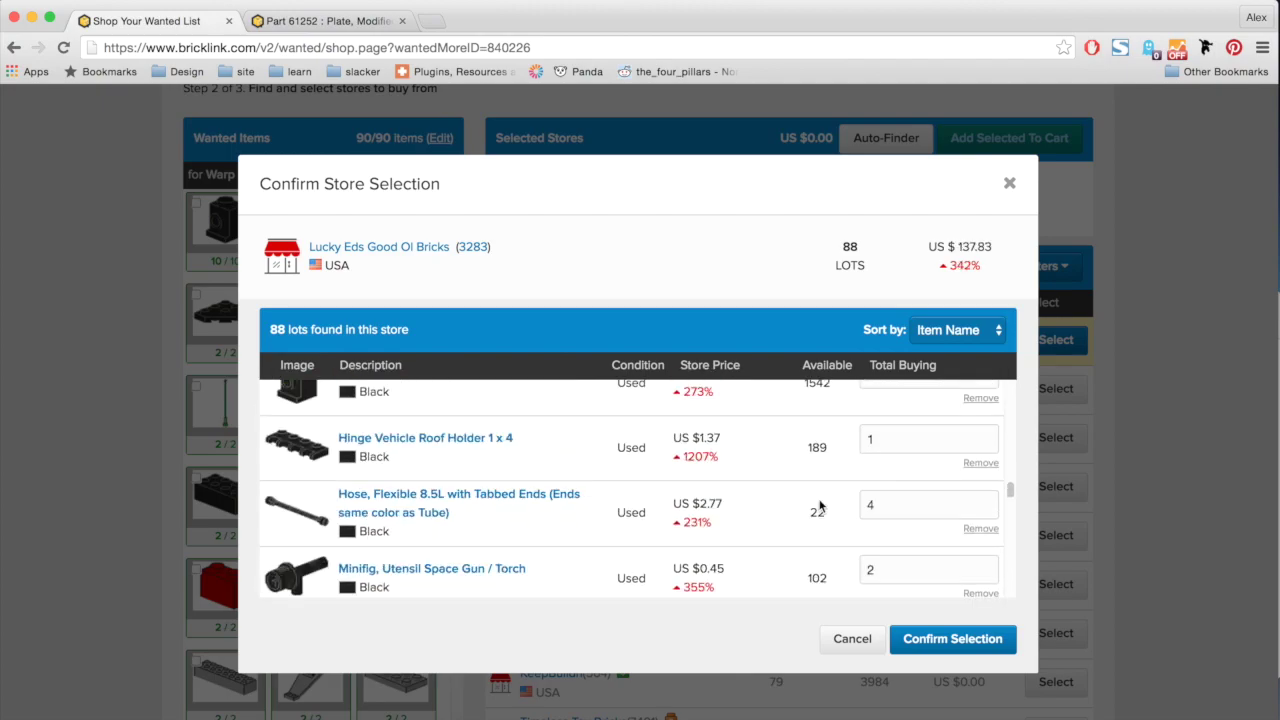
left_click(957, 640)
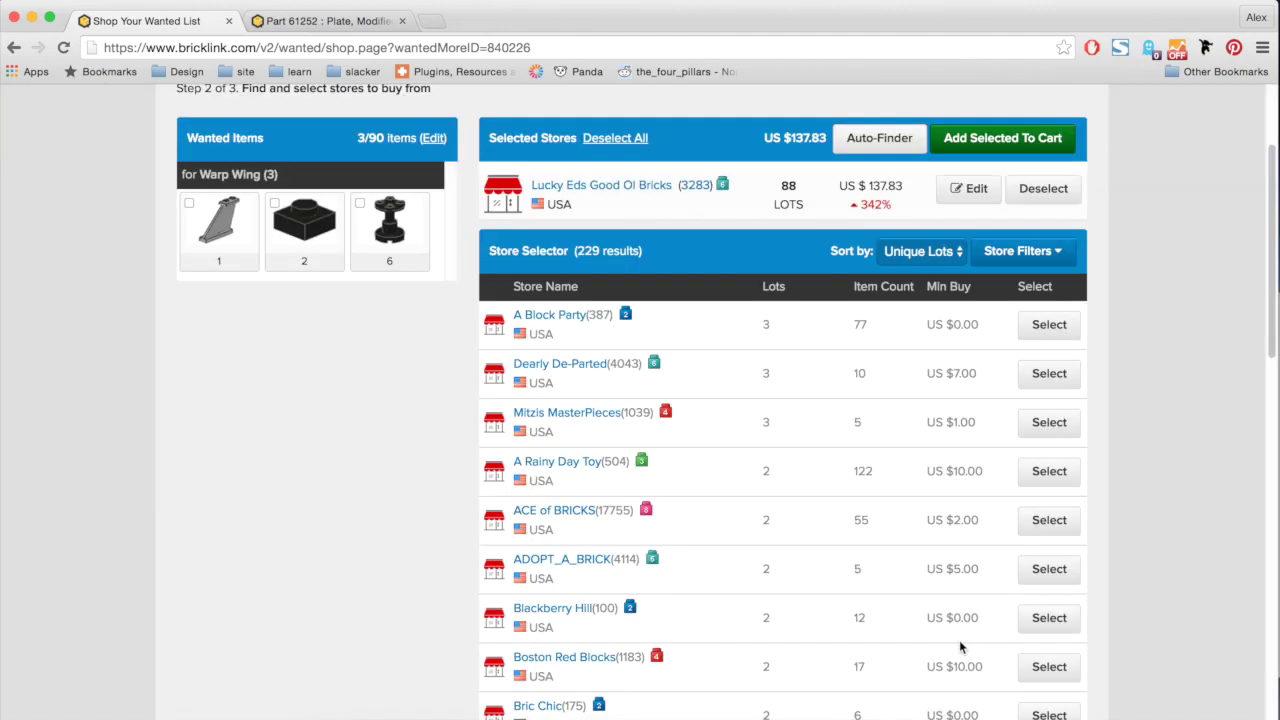
scroll(820, 312, "up", 2)
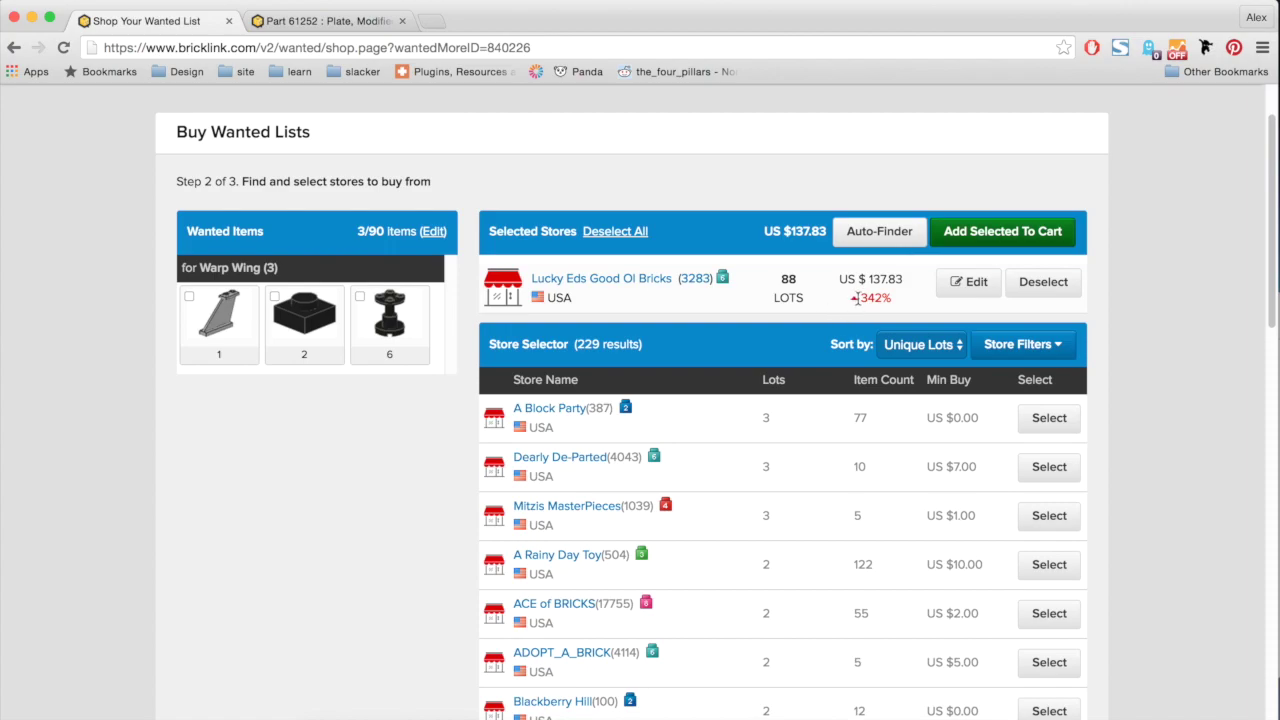
mouse_move(857, 299)
Step: Select the store A Block Party for the wanted items still unassigned and confirm the selection
scroll(320, 390, "down", 1)
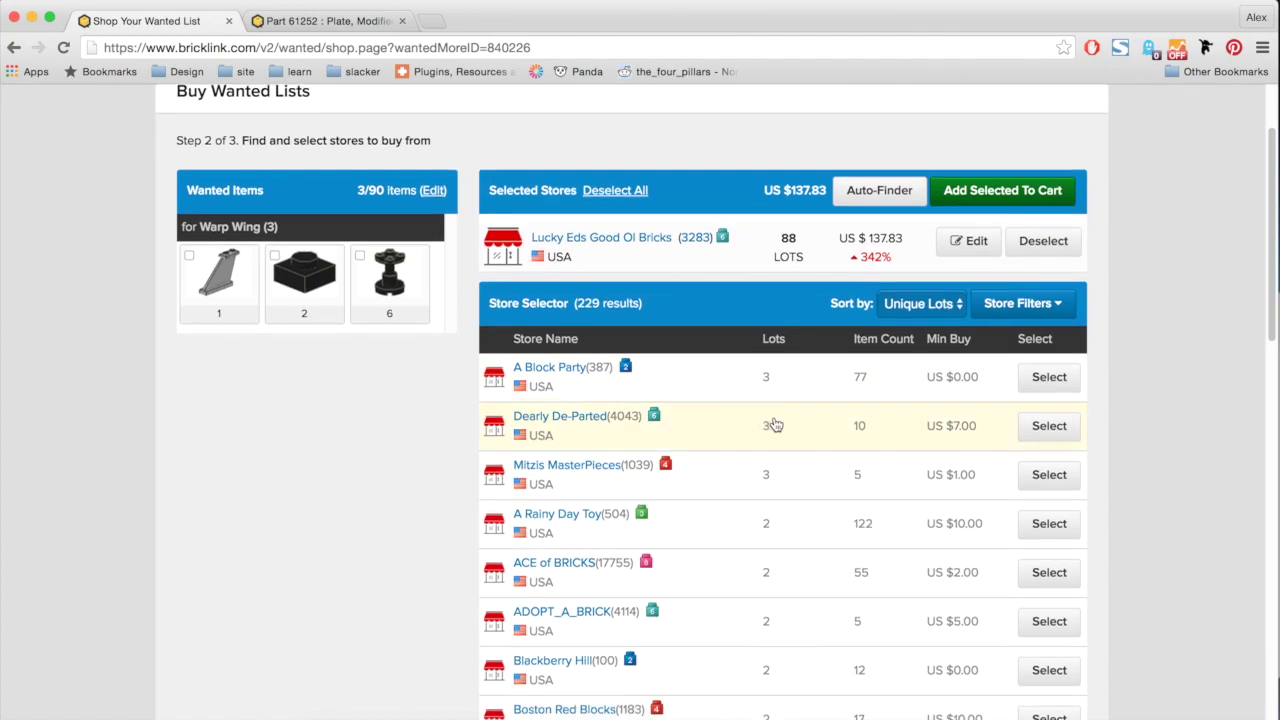
left_click(825, 390)
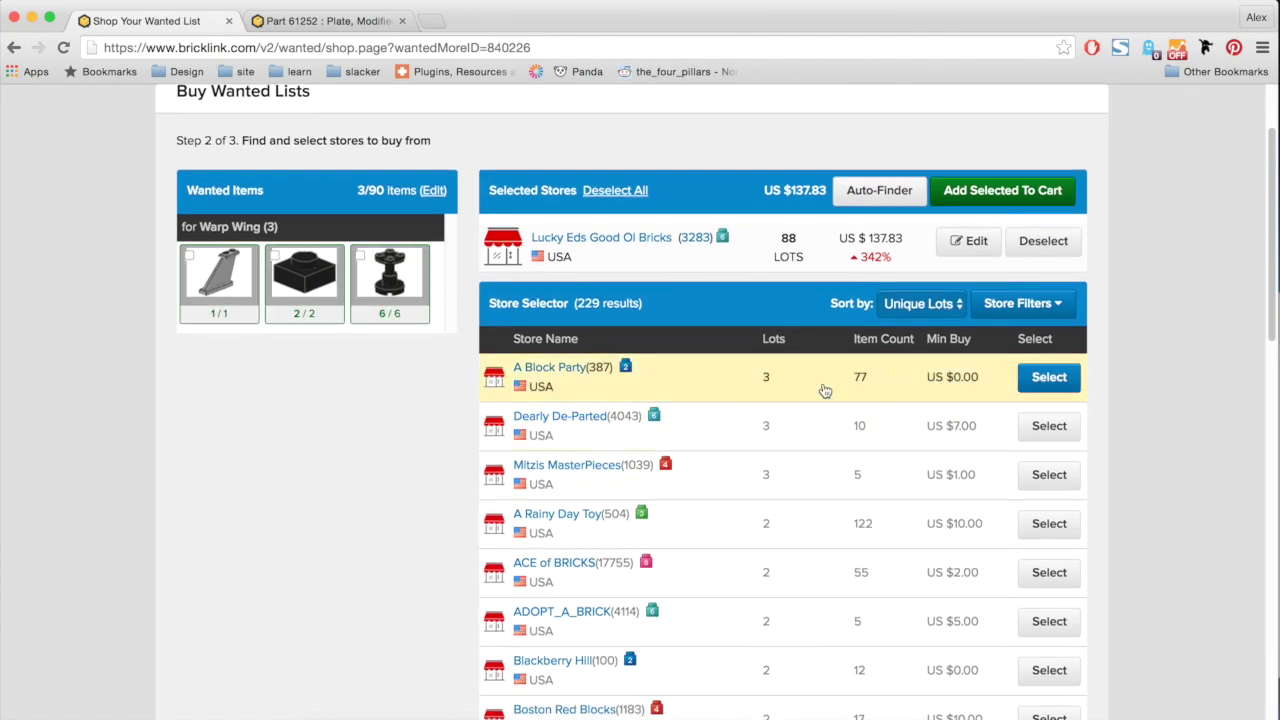
left_click(1052, 379)
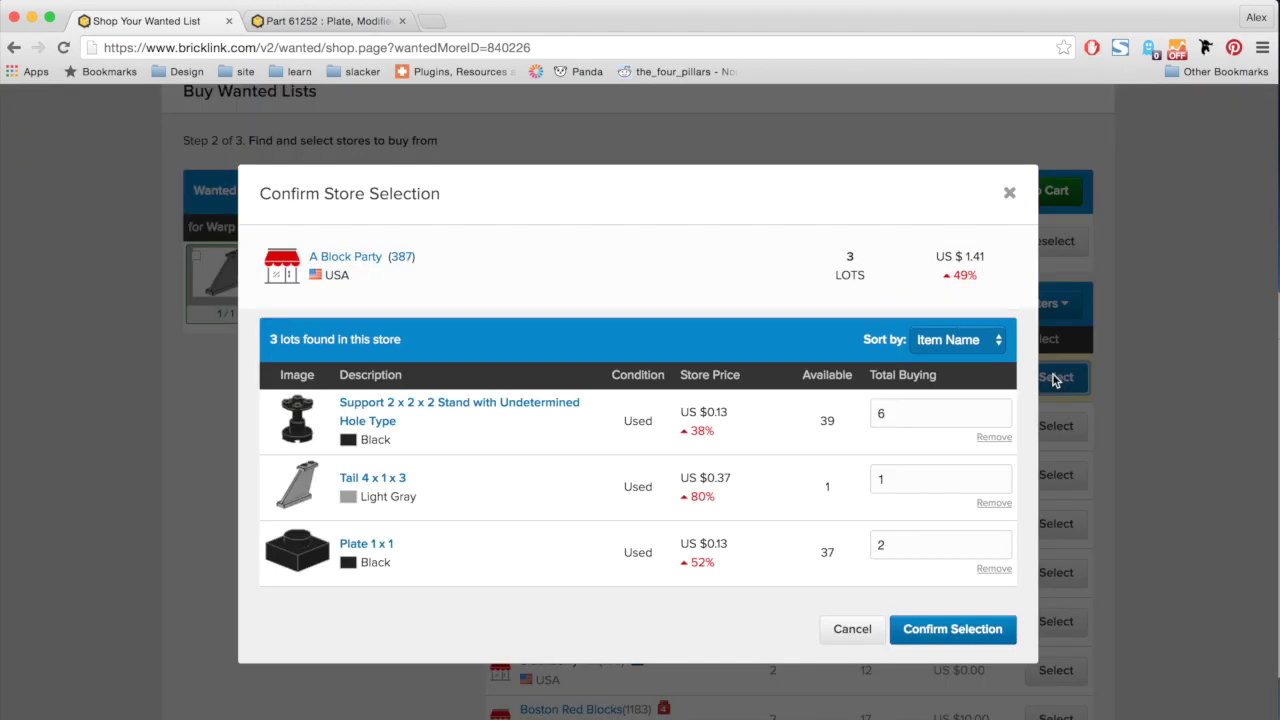
left_click(952, 632)
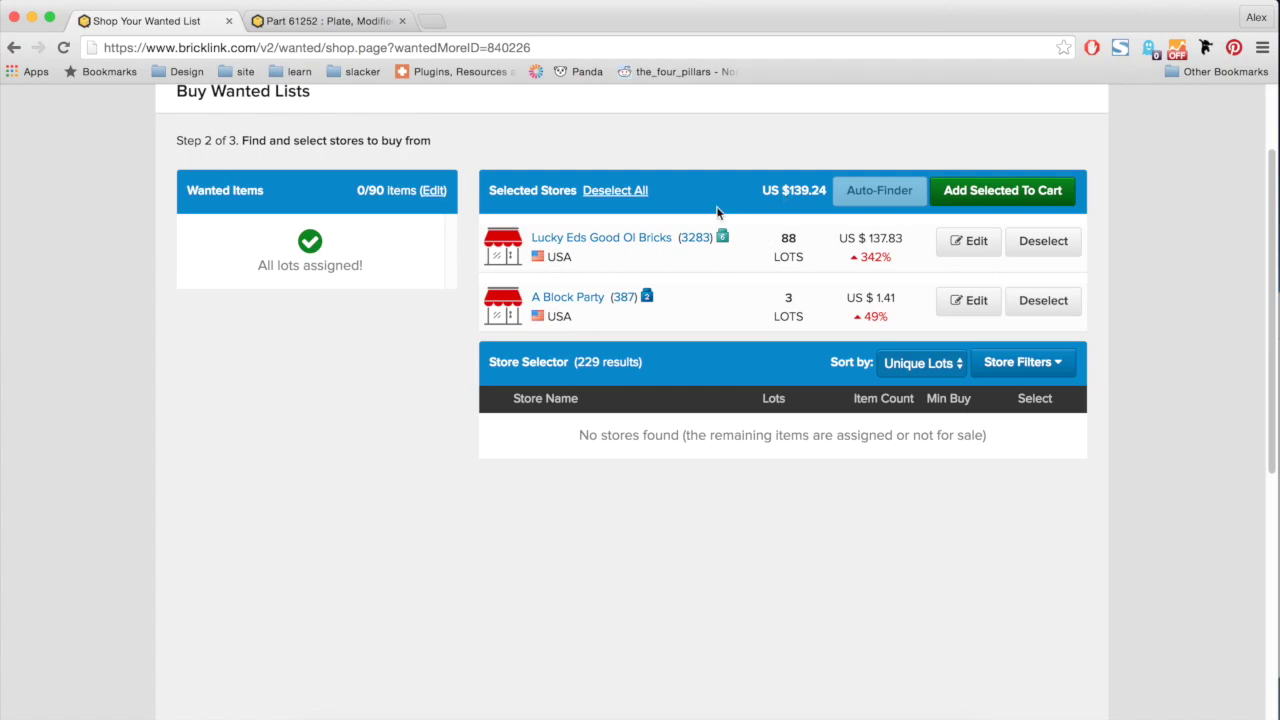
Step: Deselect all selected stores and run the Auto-Finder by cheapest with the store filters still applied
left_click(631, 190)
left_click(775, 261)
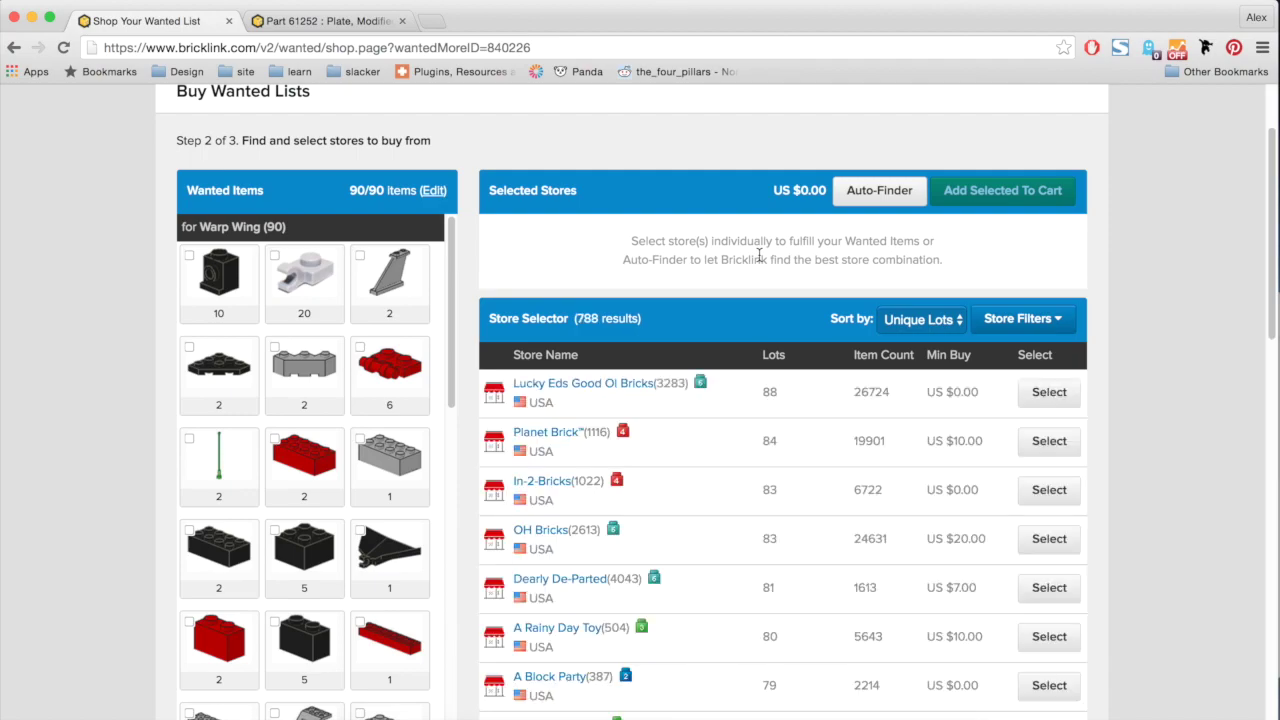
scroll(1221, 294, "up", 2)
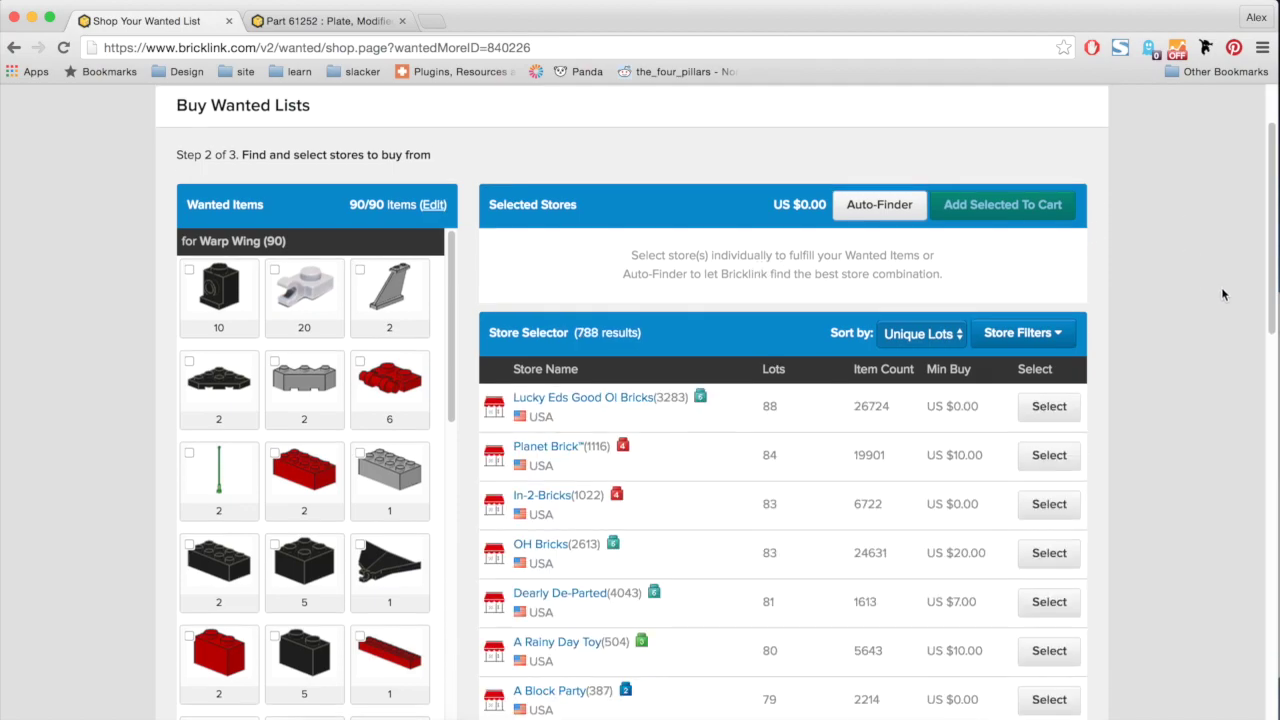
left_click(900, 268)
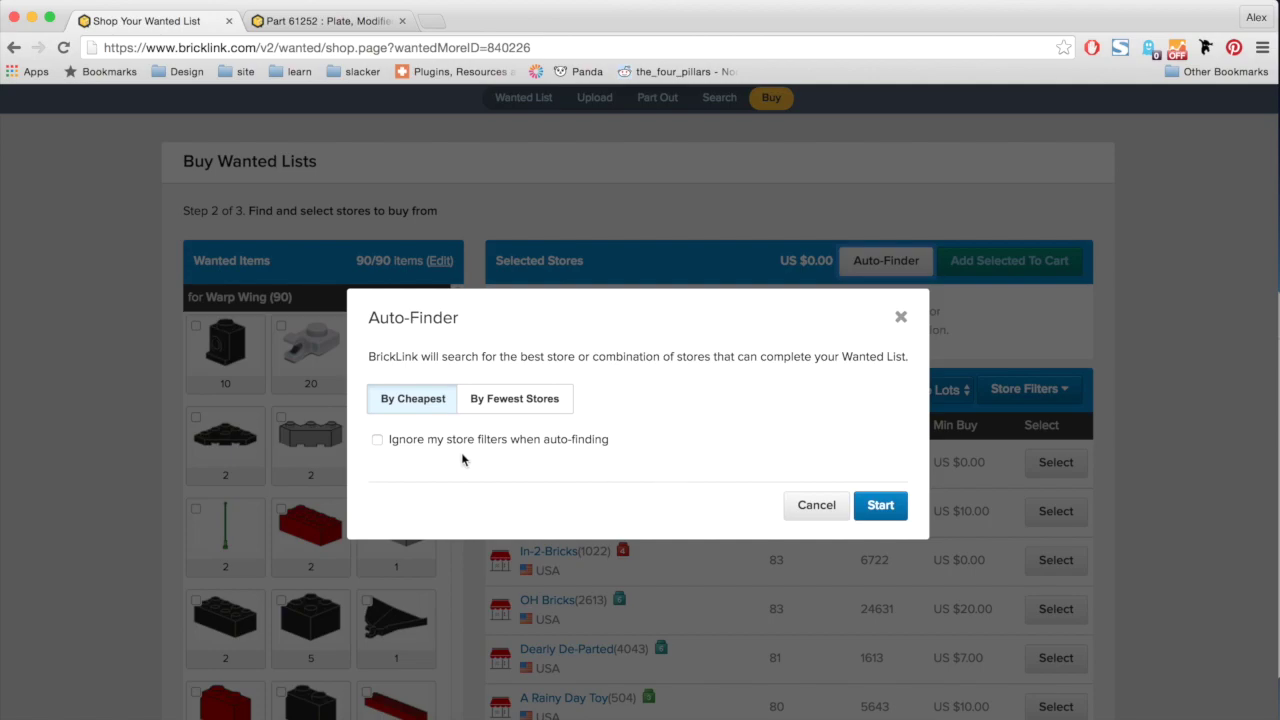
left_click(885, 516)
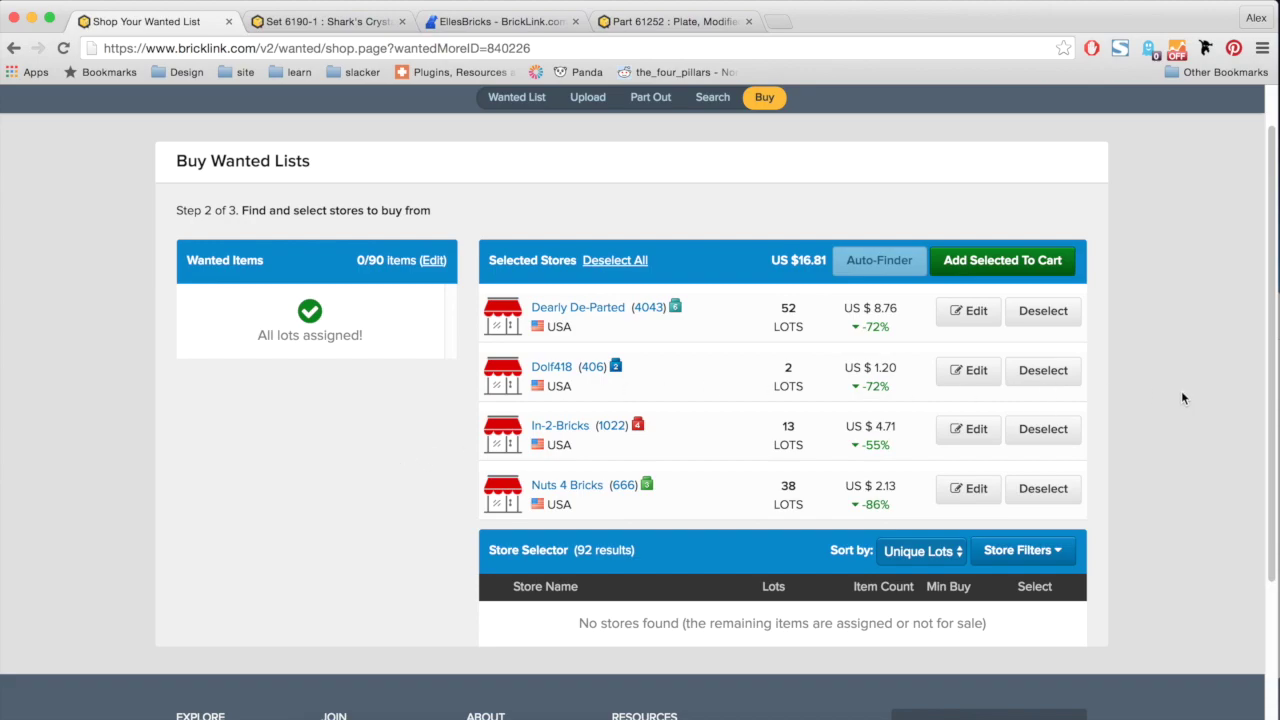
Step: Review the auto-found store combination, add the selected stores' lots to the cart and look over the Dearly De-Parted shopping cart
scroll(1187, 301, "down", 2)
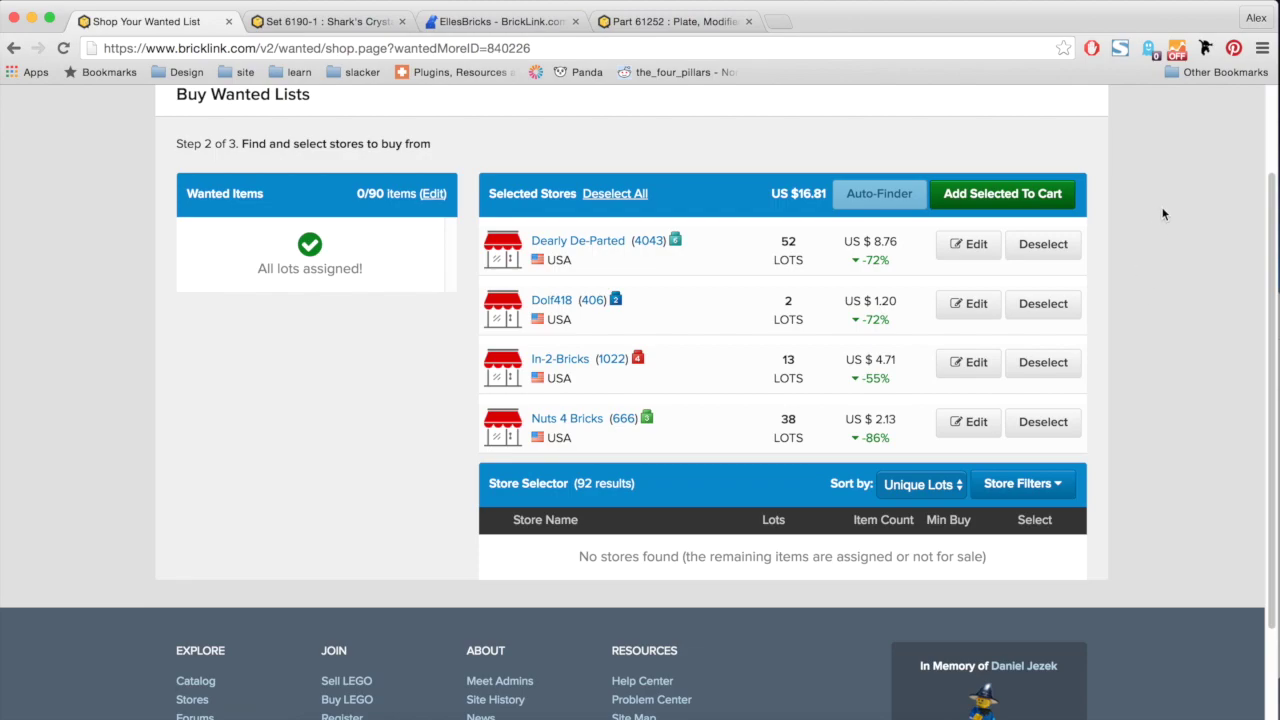
scroll(1163, 214, "up", 1)
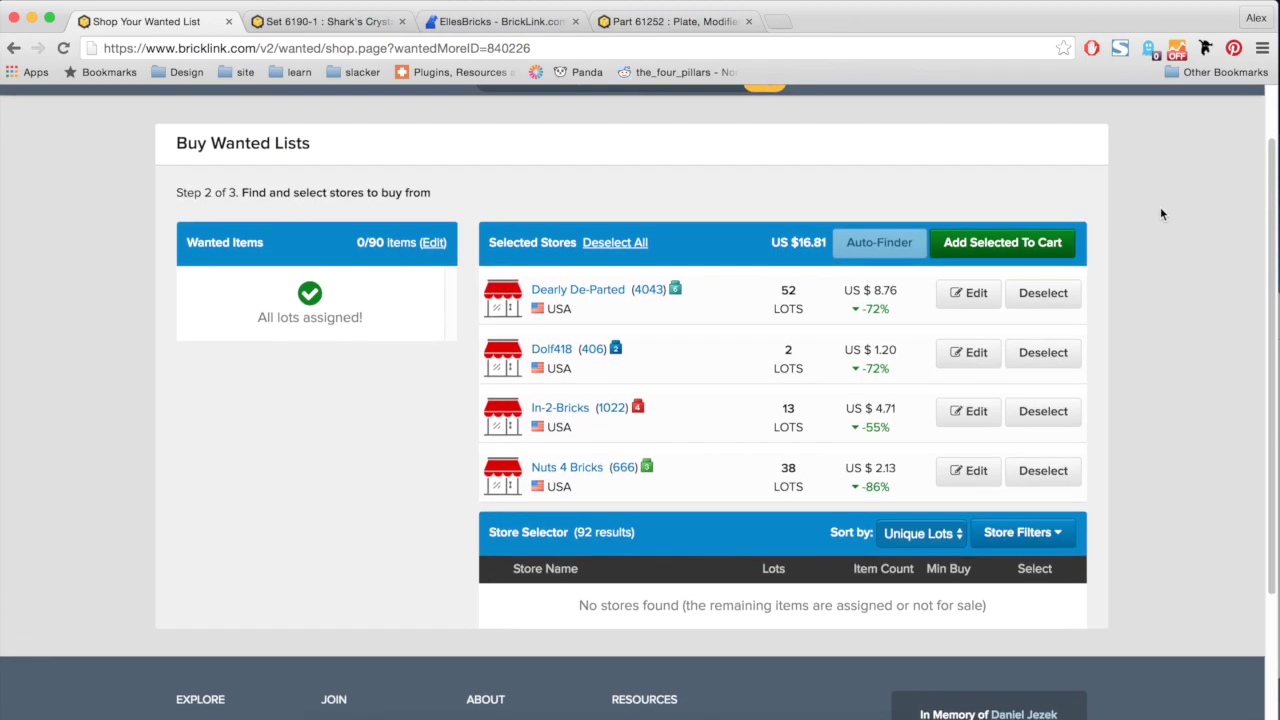
left_click(1052, 241)
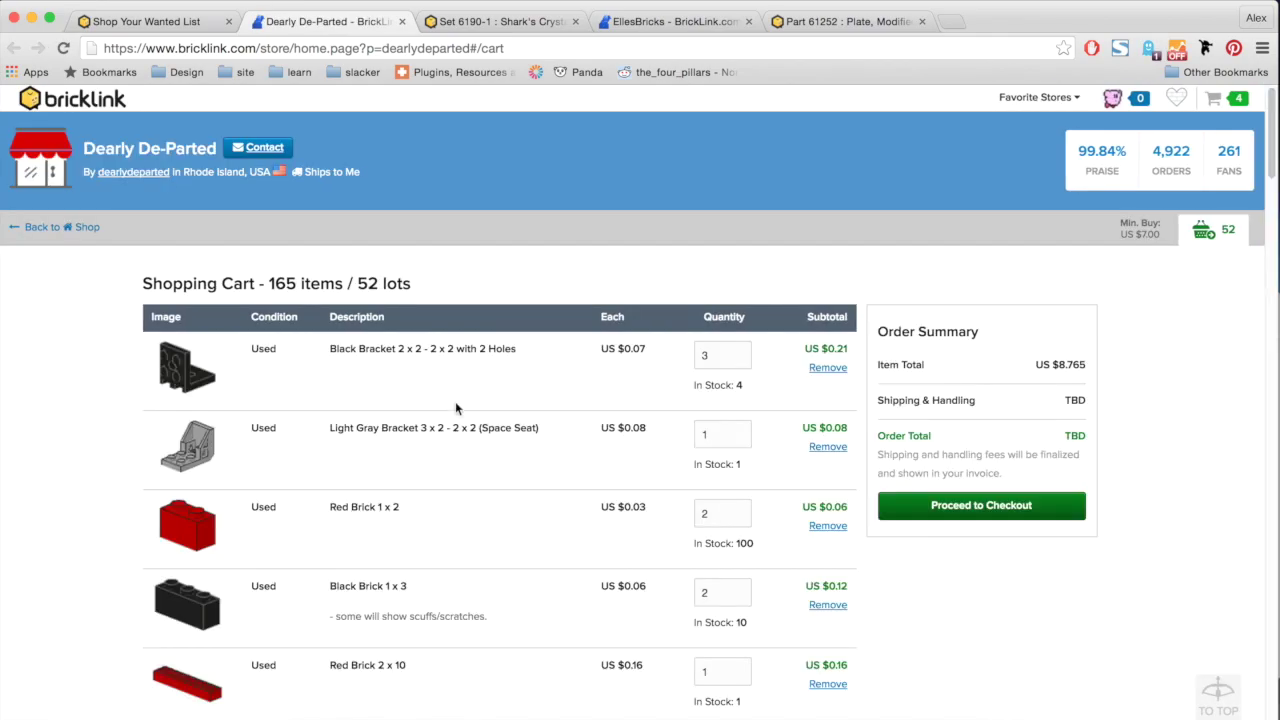
scroll(150, 340, "down", 2)
scroll(148, 330, "up", 3)
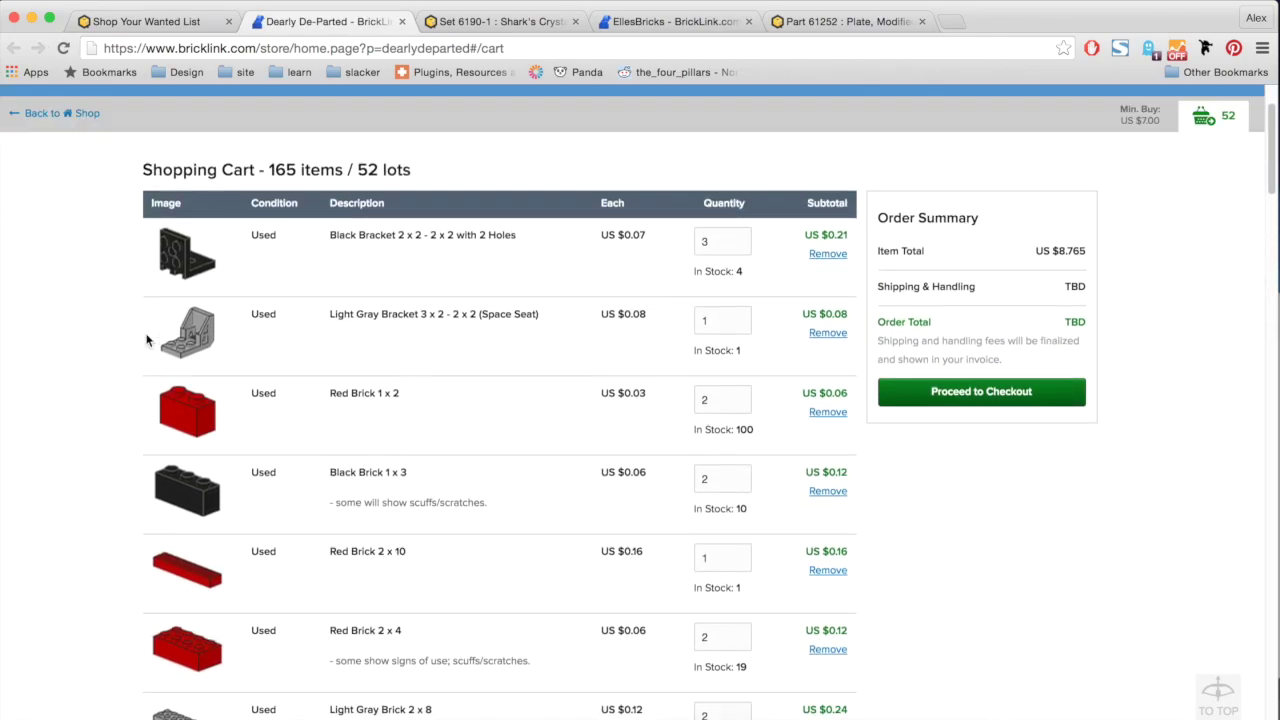
scroll(146, 340, "up", 1)
scroll(100, 291, "up", 1)
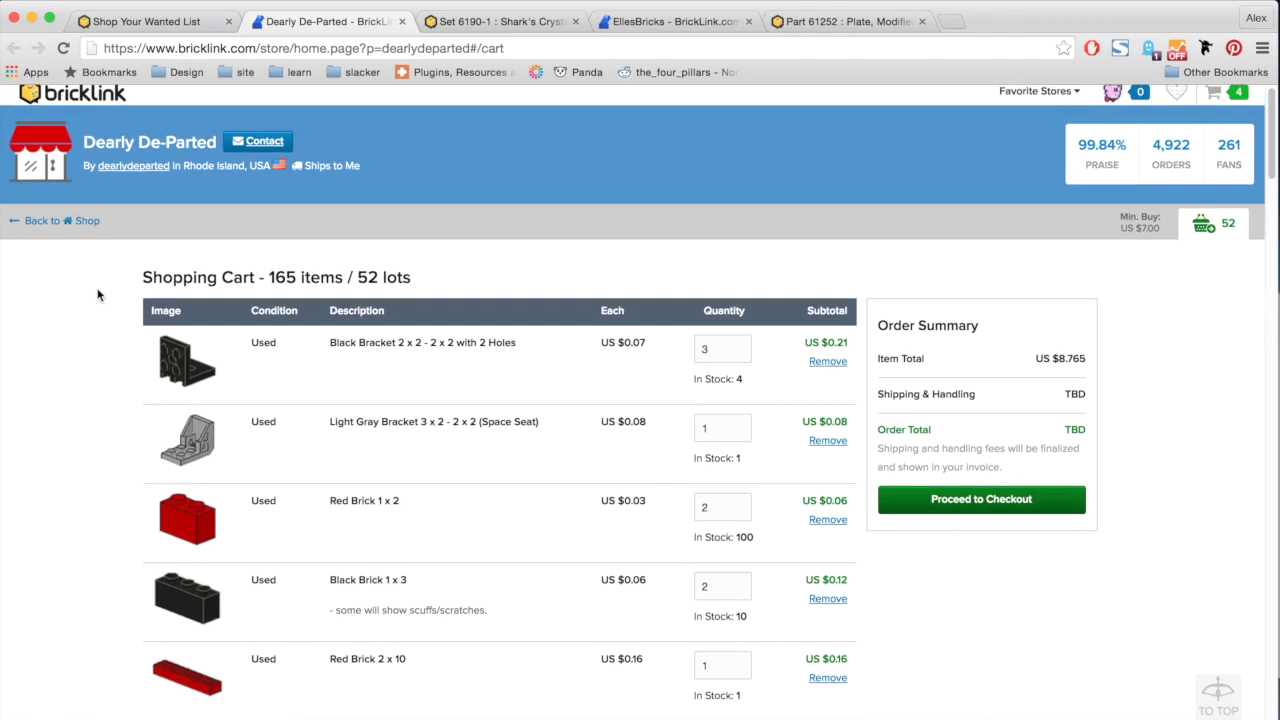